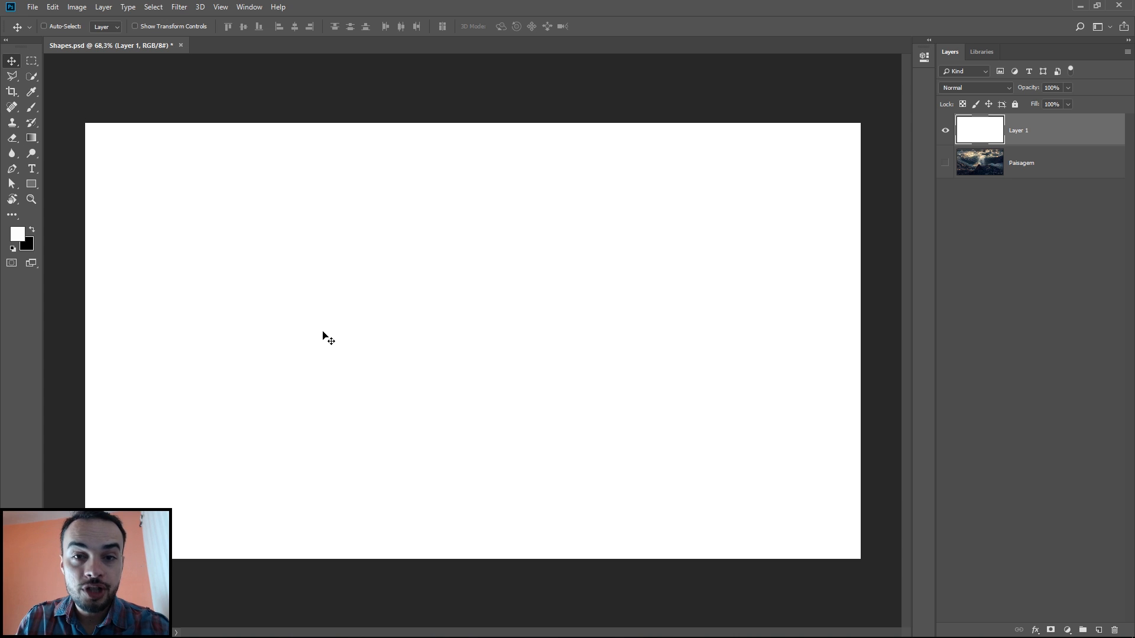
# Draw a white rectangle shape about 755 × 573 px near the middle of the canvas
pyautogui.click(33, 186)
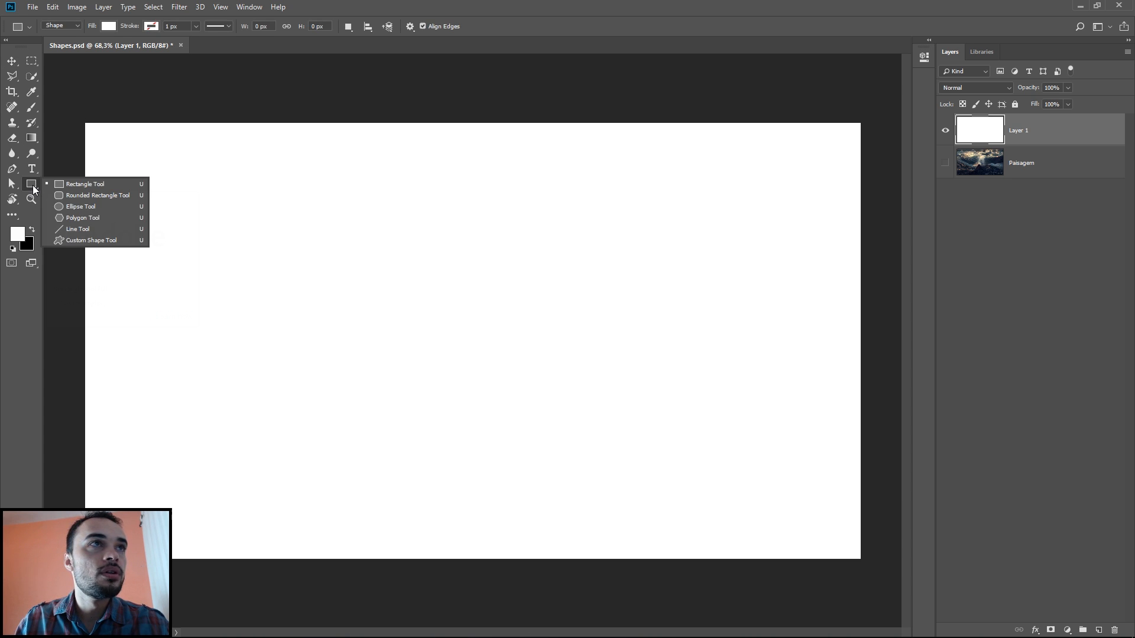
pyautogui.click(80, 184)
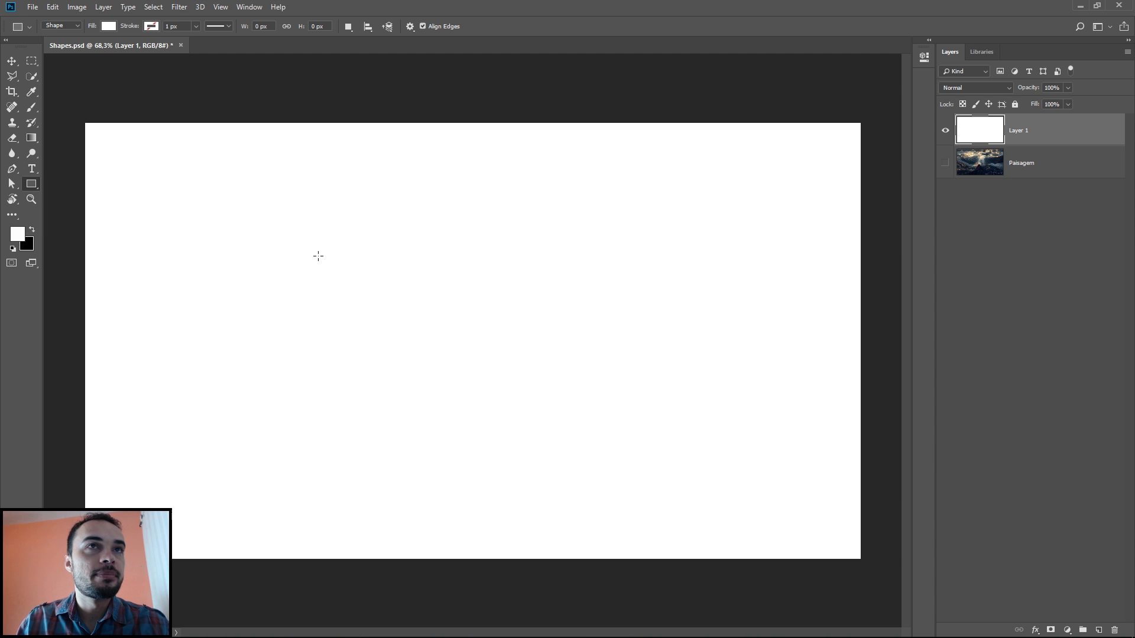
pyautogui.moveTo(313, 189); pyautogui.dragTo(617, 420)
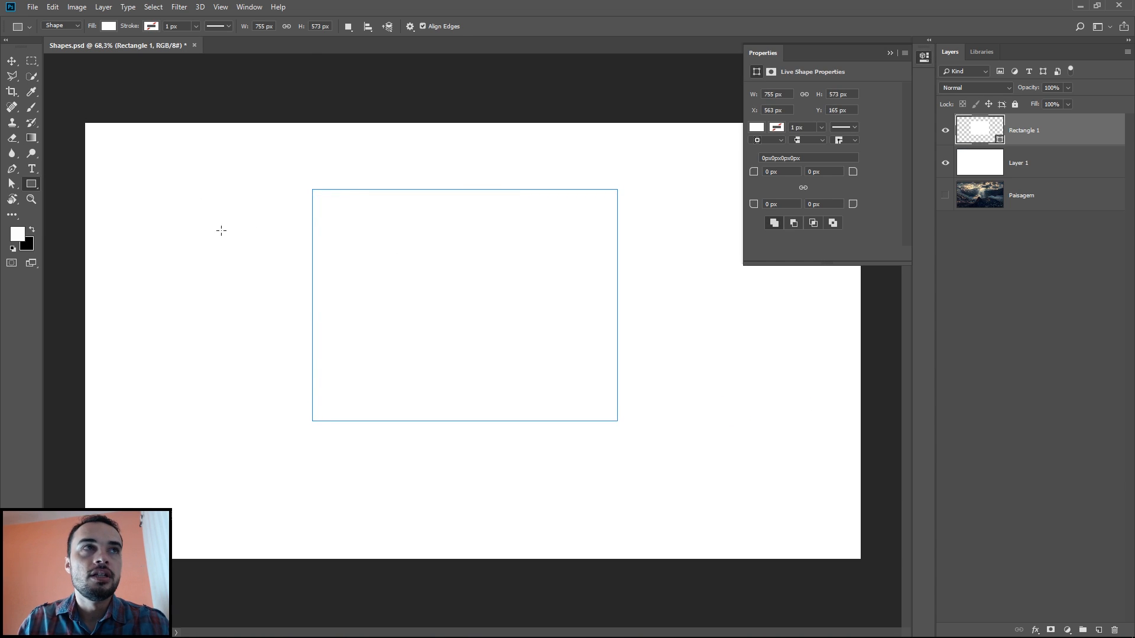
# Delete the rectangle shape layer and return to the Rectangle tool
pyautogui.rightClick(31, 183)
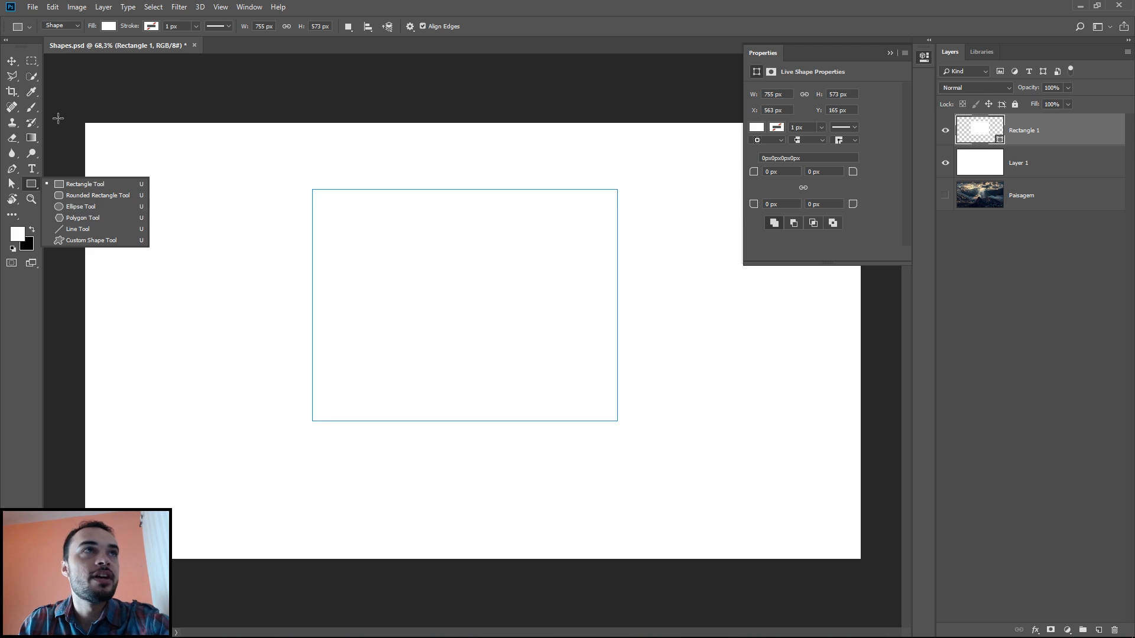
pyautogui.press('v')
pyautogui.moveTo(1052, 131); pyautogui.dragTo(1115, 630)
pyautogui.press('u')
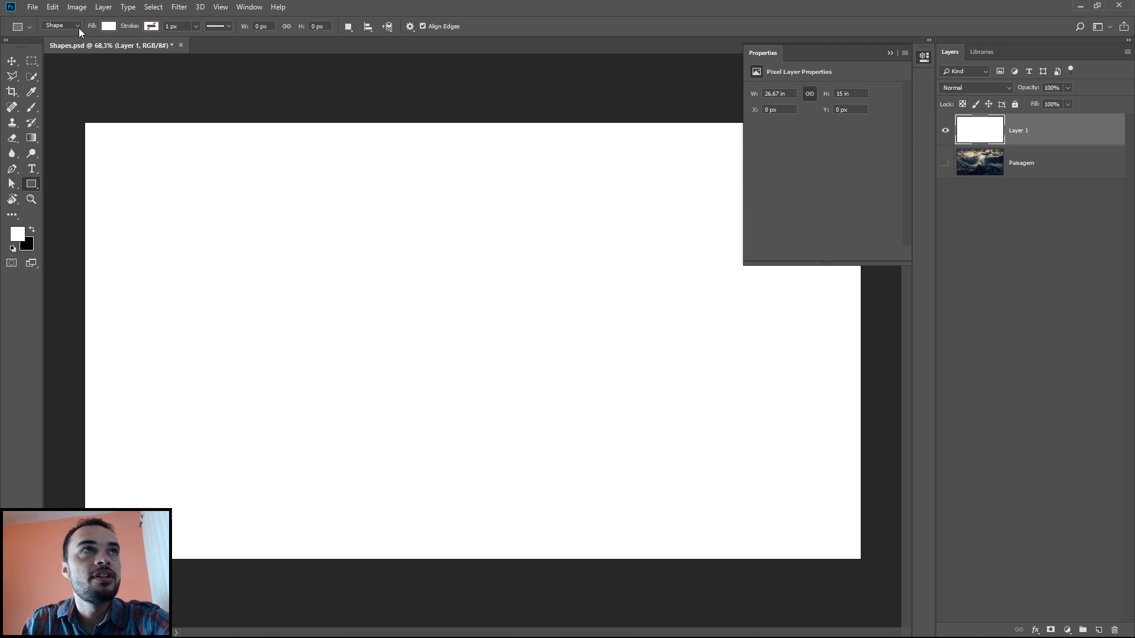
# Switch the Rectangle tool to Path mode and draw a rectangular path about 711 × 547 px
pyautogui.click(70, 26)
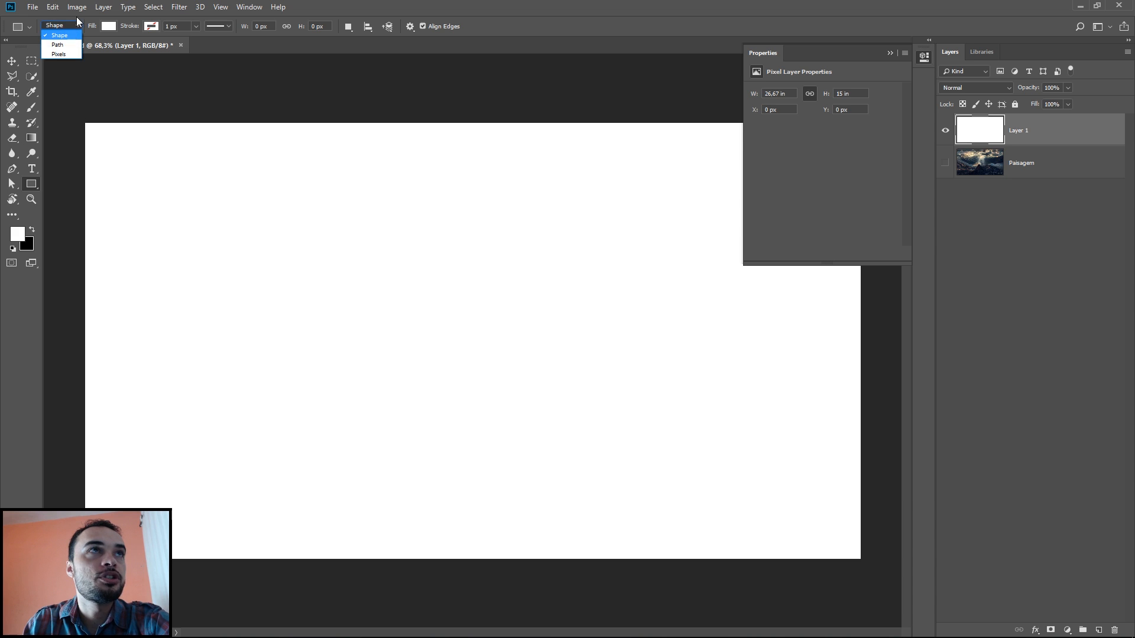
pyautogui.click(57, 45)
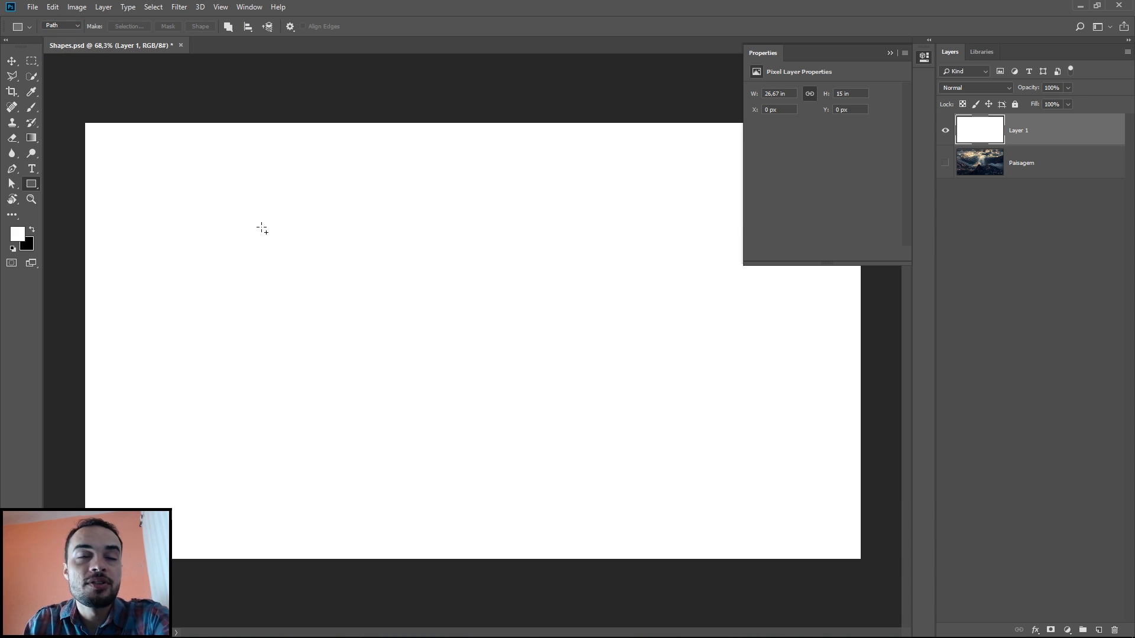
pyautogui.moveTo(275, 208); pyautogui.dragTo(563, 429)
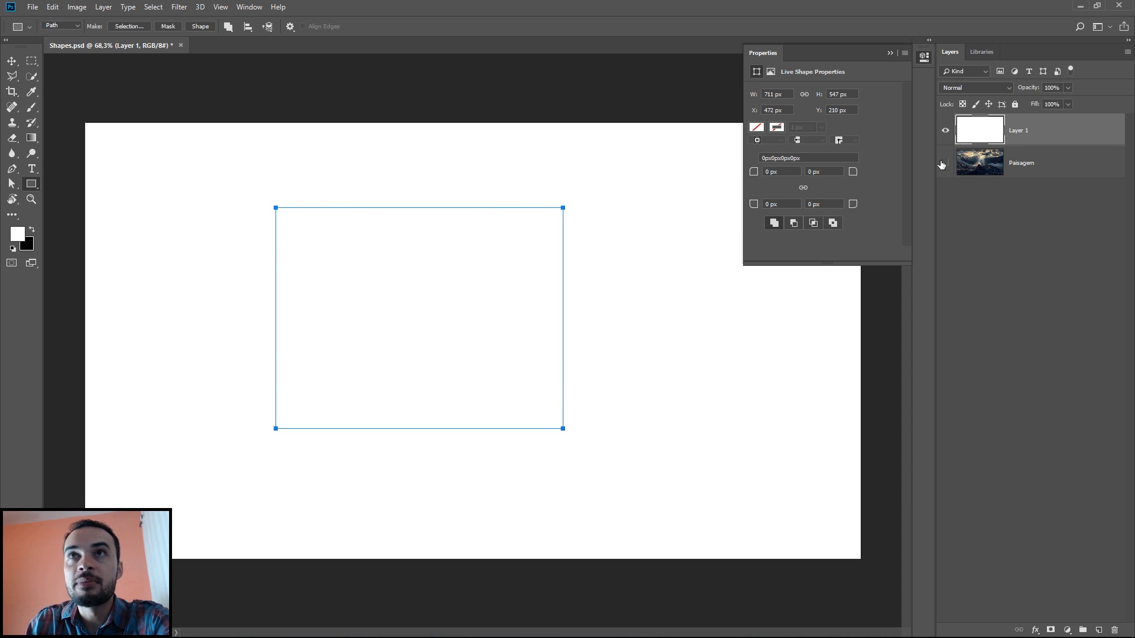
# Stroke the rectangular path with the Pencil
pyautogui.rightClick(439, 293)
pyautogui.click(467, 325)
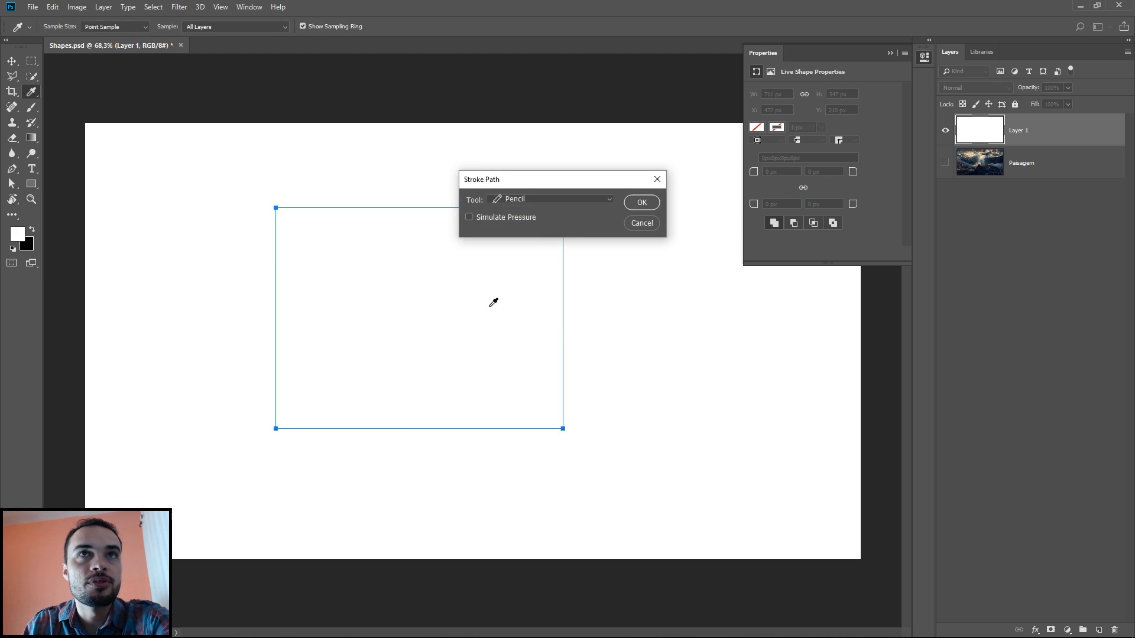
pyautogui.click(642, 202)
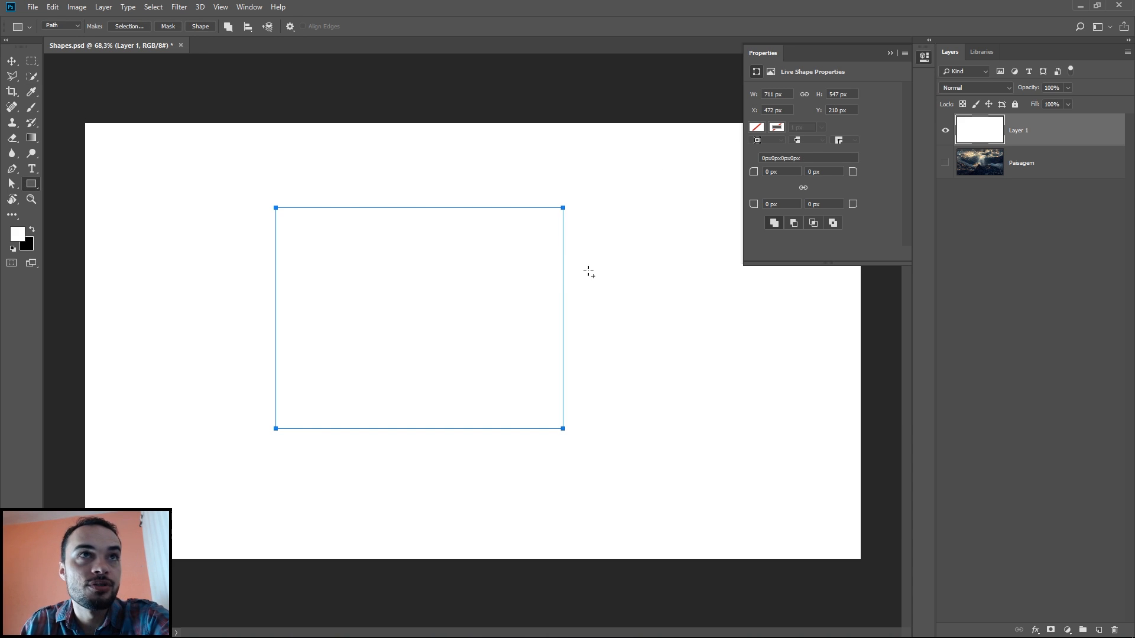
# Remove the rectangular path, accepting its conversion from a live shape to a regular path
pyautogui.rightClick(421, 287)
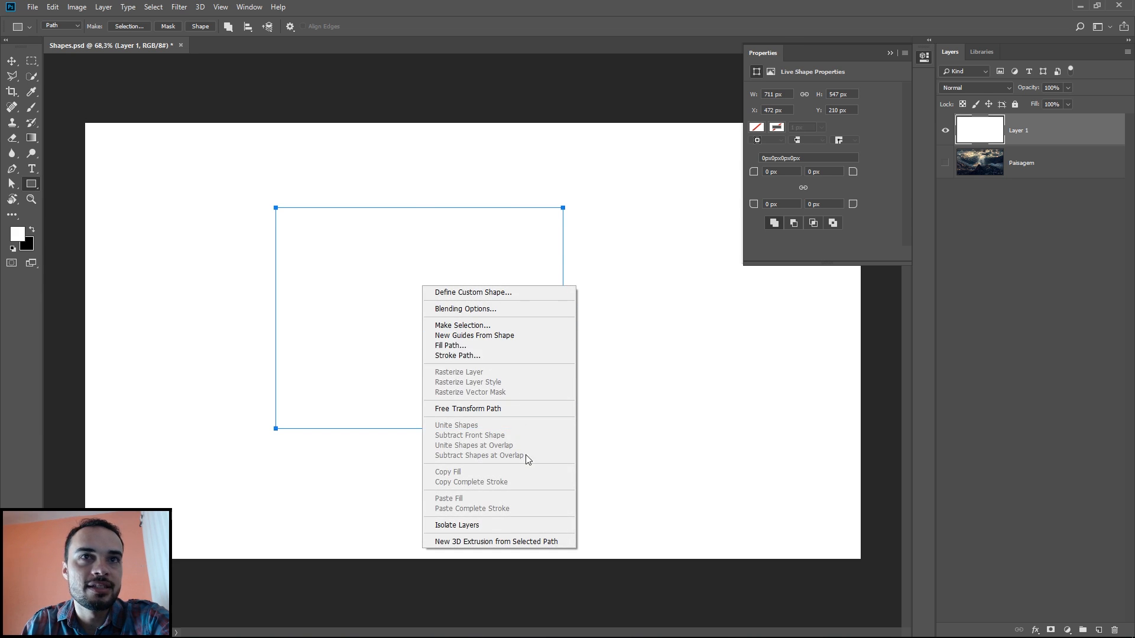
pyautogui.click(15, 64)
pyautogui.hotkey('ctrl', 't')
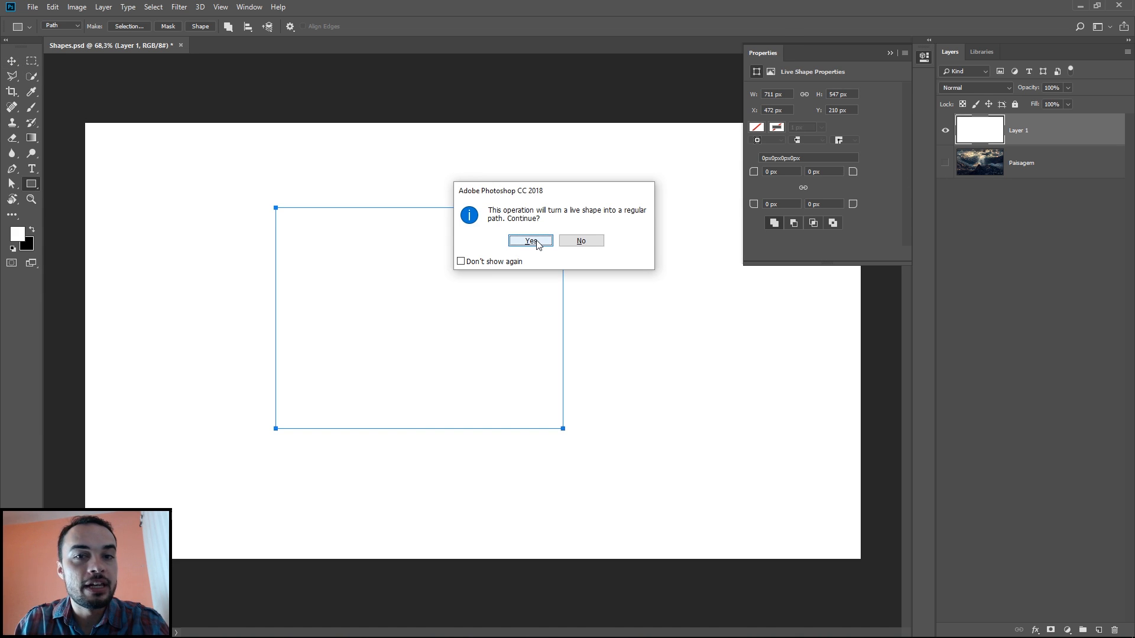
pyautogui.click(536, 242)
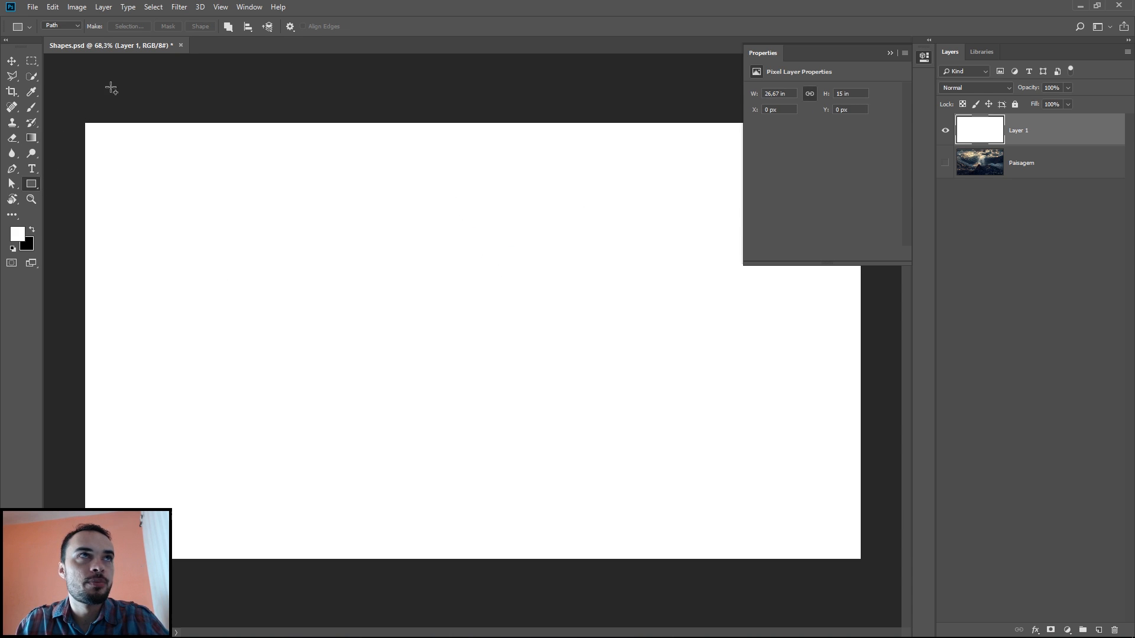
# Set the Rectangle tool to Pixels mode with a black foreground and draw a wide black rectangle on Layer 1
pyautogui.click(62, 26)
pyautogui.click(61, 54)
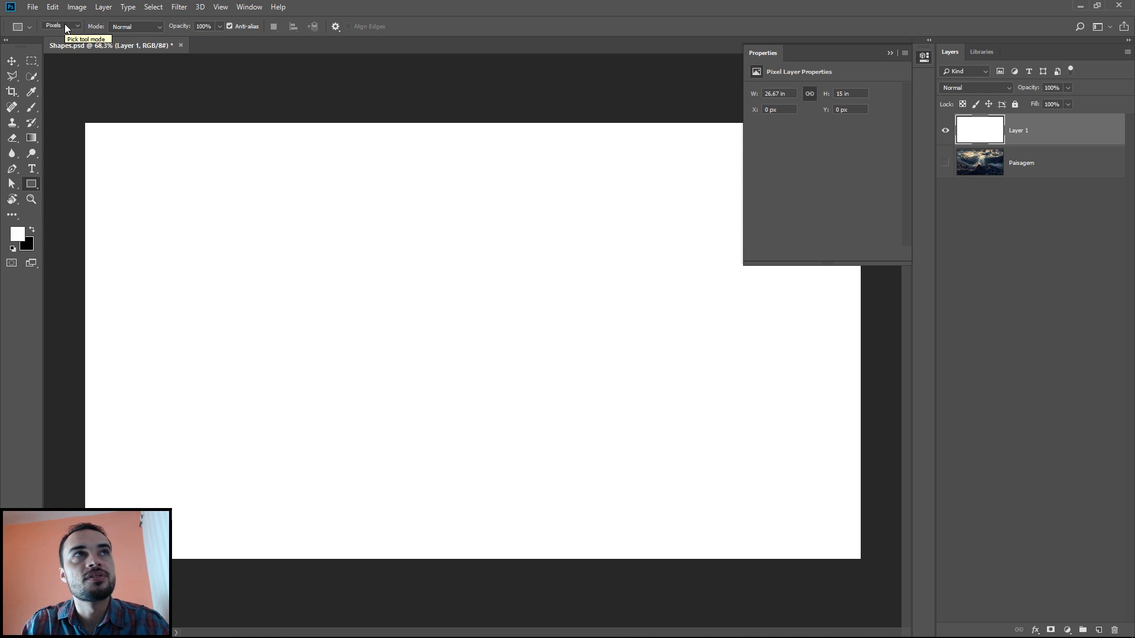
pyautogui.click(32, 60)
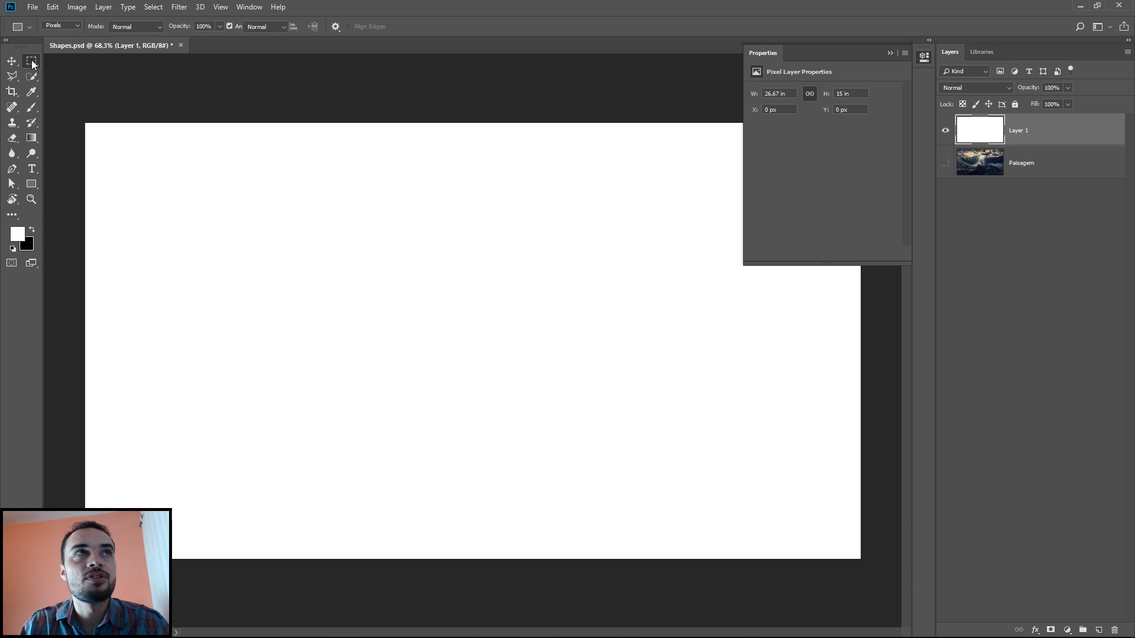
pyautogui.click(34, 61)
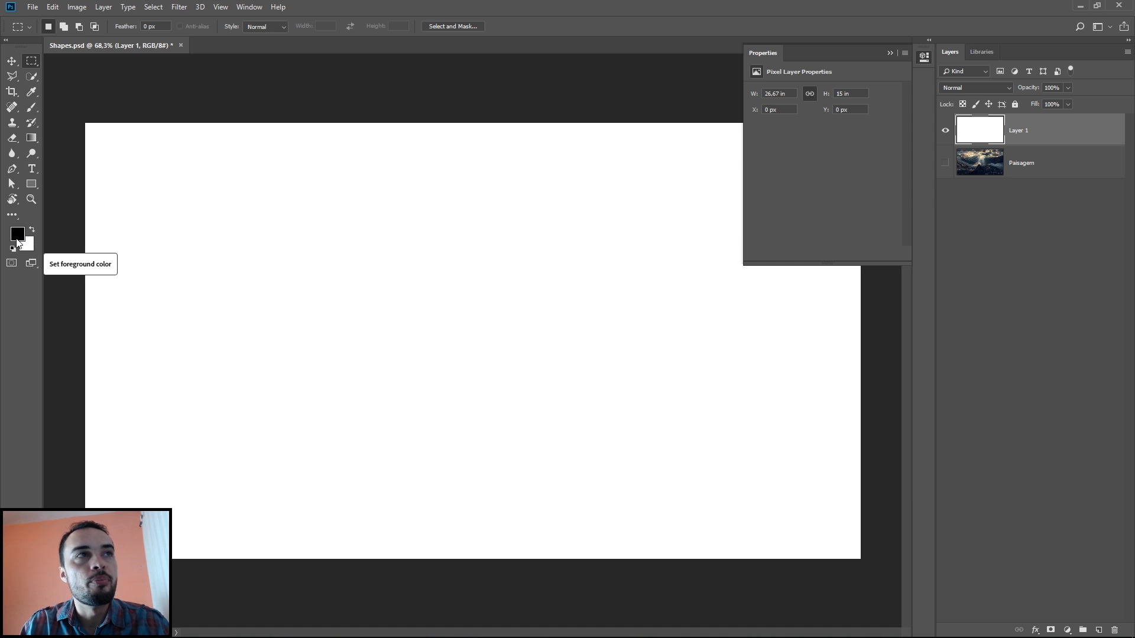
pyautogui.moveTo(32, 184); pyautogui.dragTo(71, 185)
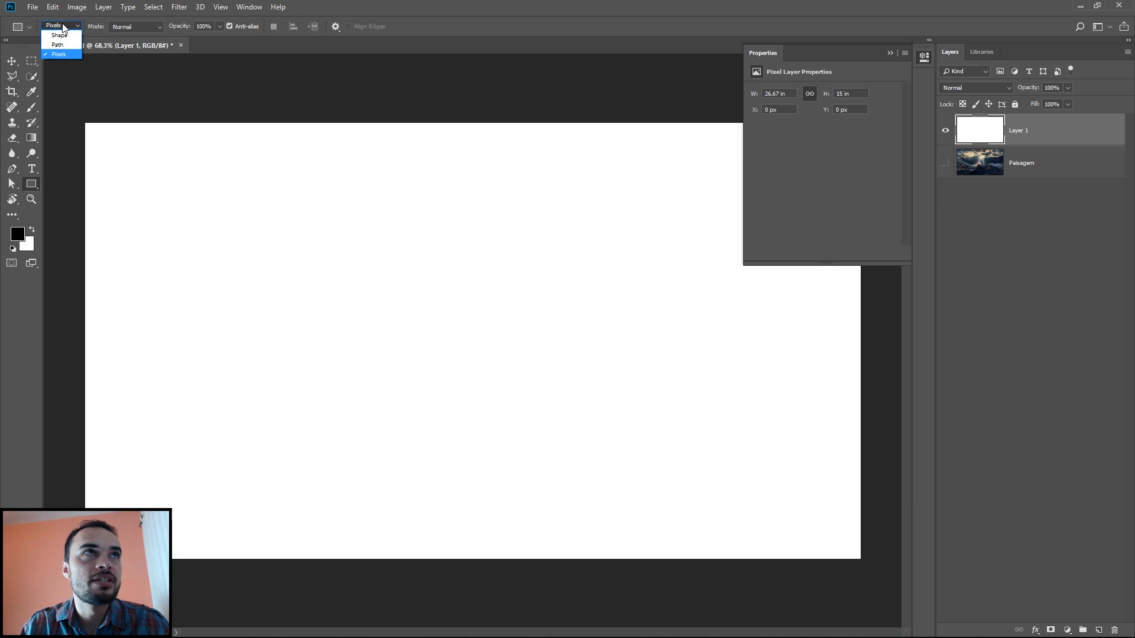
pyautogui.moveTo(201, 213); pyautogui.dragTo(655, 363)
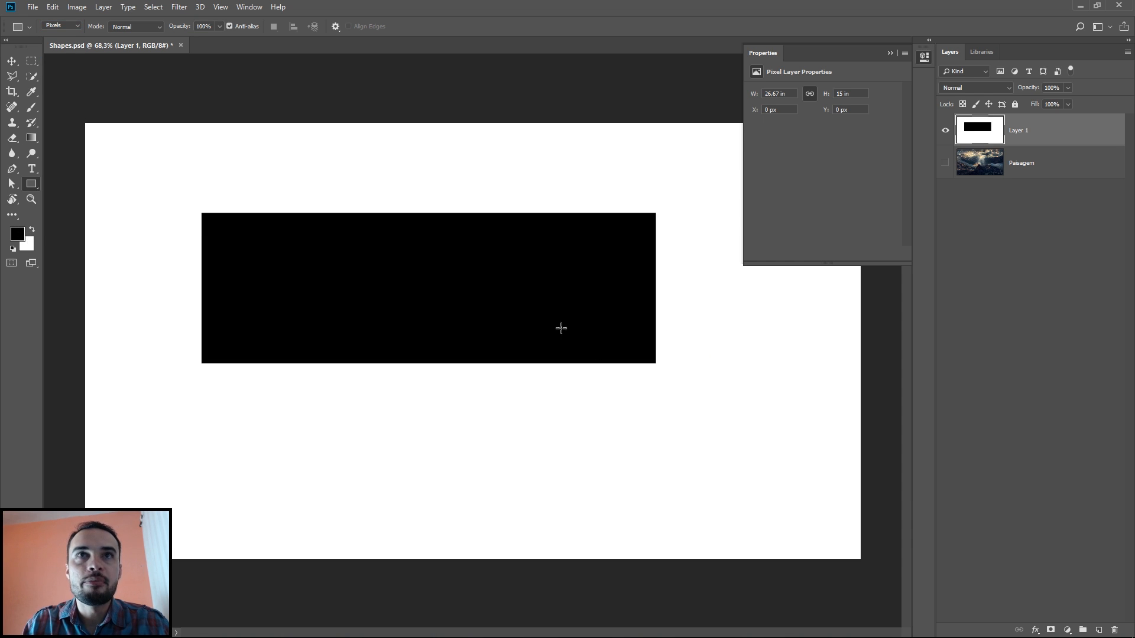
pyautogui.press('v')
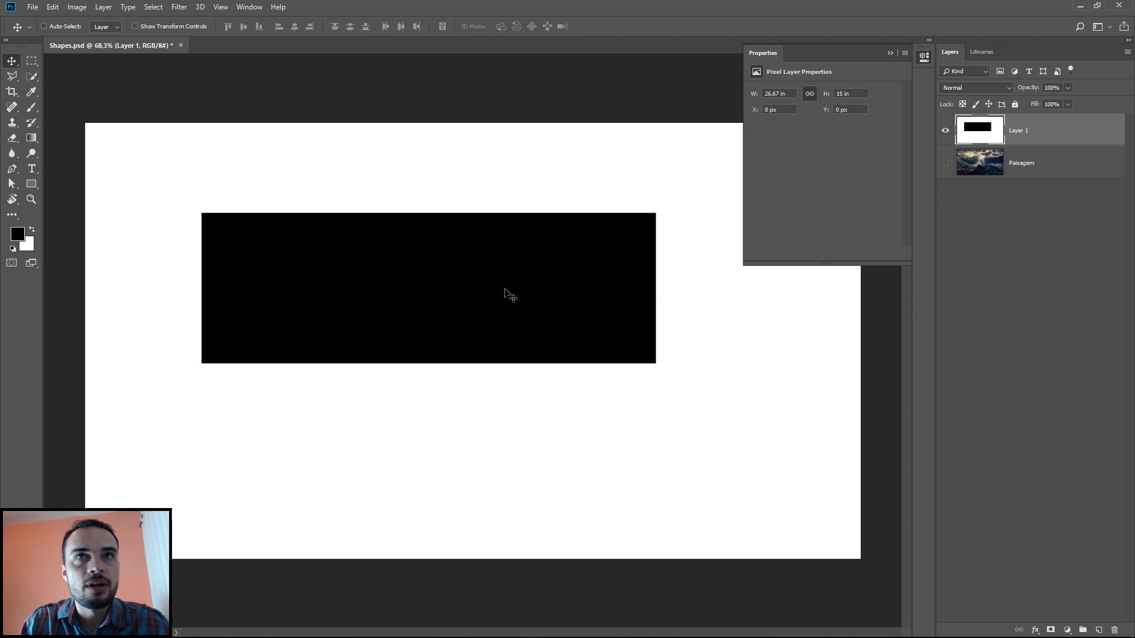
pyautogui.scroll(5, 193, 208)
pyautogui.scroll(-7, 190, 196)
pyautogui.hotkey('ctrl', '0')
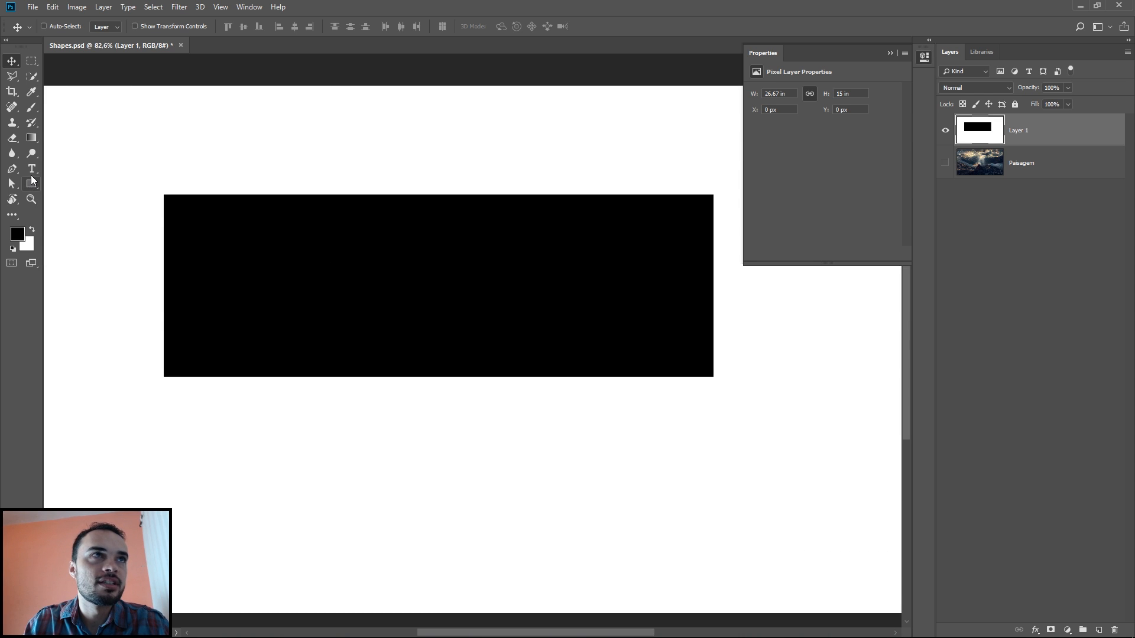
pyautogui.hotkey('ctrl', 't')
pyautogui.press('Escape')
pyautogui.scroll(-1, 423, 315)
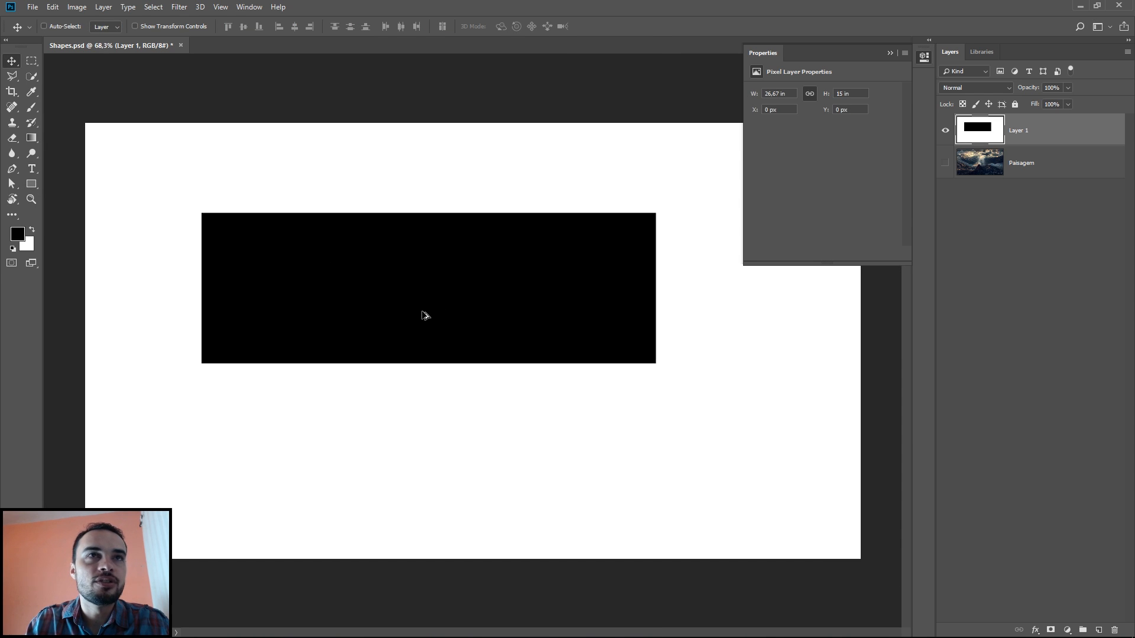
# Marquee-select a wider area overlapping the black rectangle's lower edge, fill it with black and deselect
pyautogui.click(32, 61)
pyautogui.click(86, 60)
pyautogui.moveTo(136, 324); pyautogui.dragTo(725, 473)
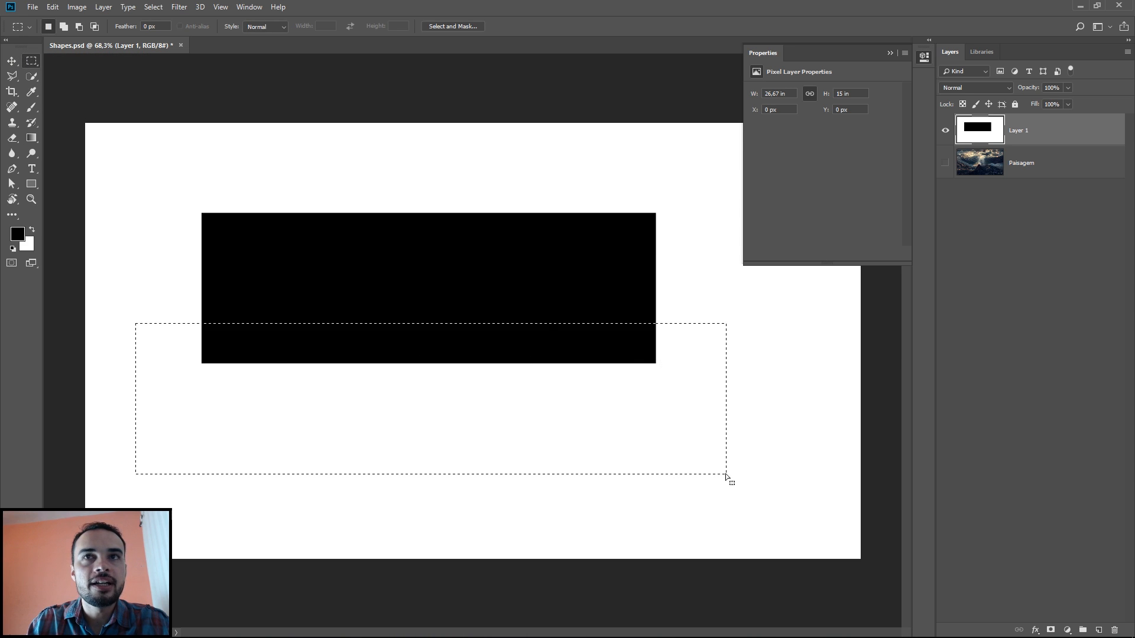
pyautogui.hotkey('alt', 'BackSpace')
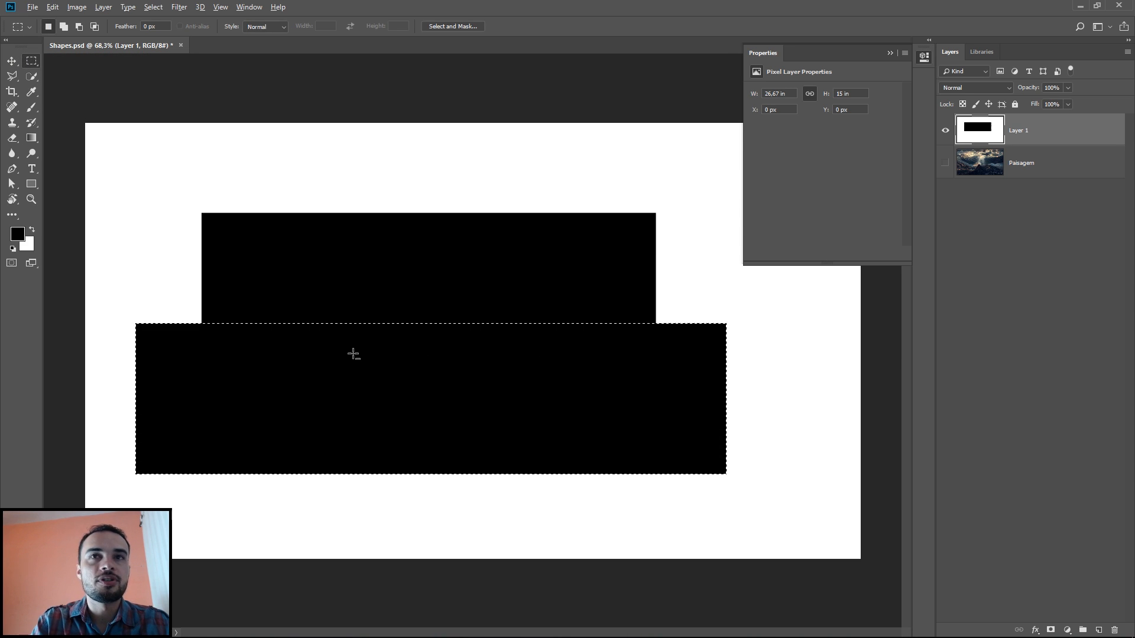
pyautogui.hotkey('ctrl', 'd')
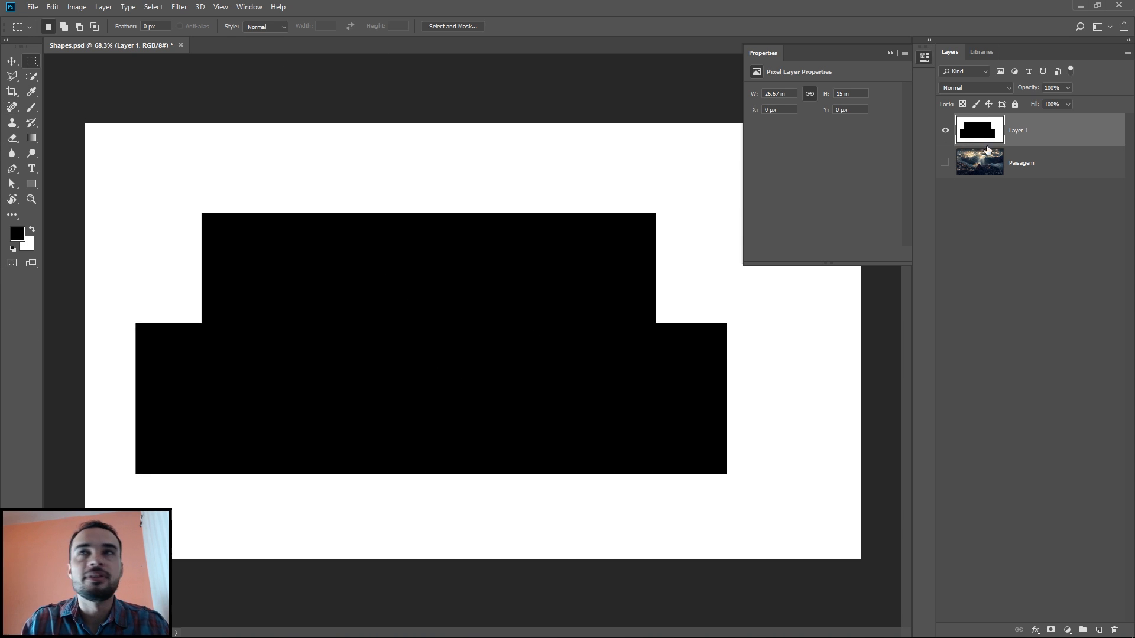
# Fill all of Layer 1 with white and set the Rectangle tool to Shape mode
pyautogui.hotkey('ctrl', 'BackSpace')
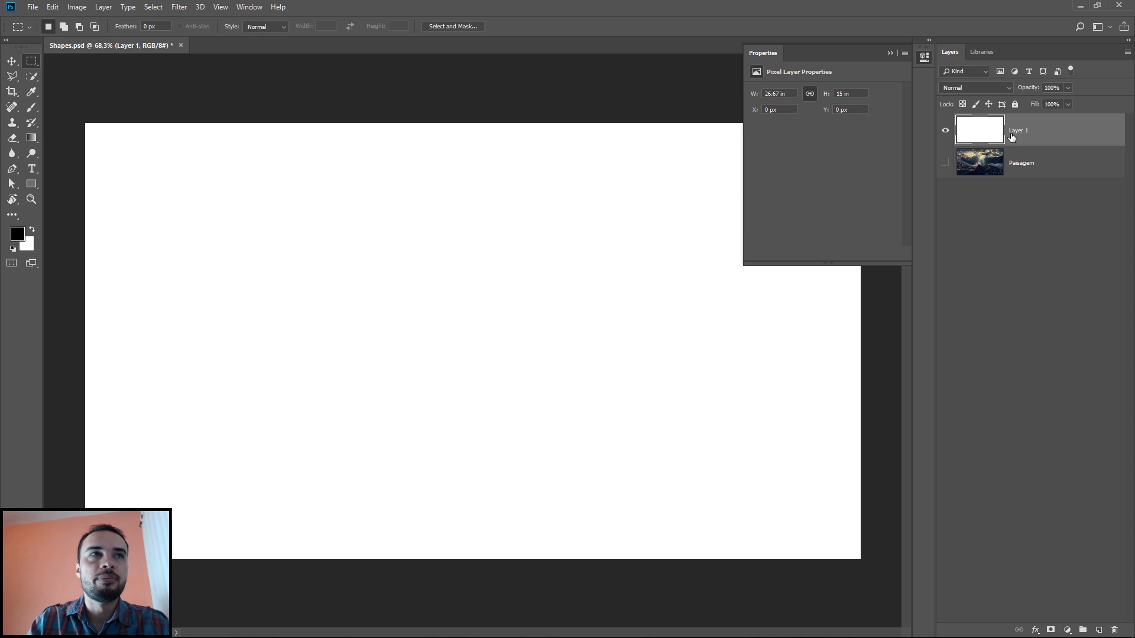
pyautogui.click(31, 184)
pyautogui.click(79, 48)
pyautogui.click(73, 26)
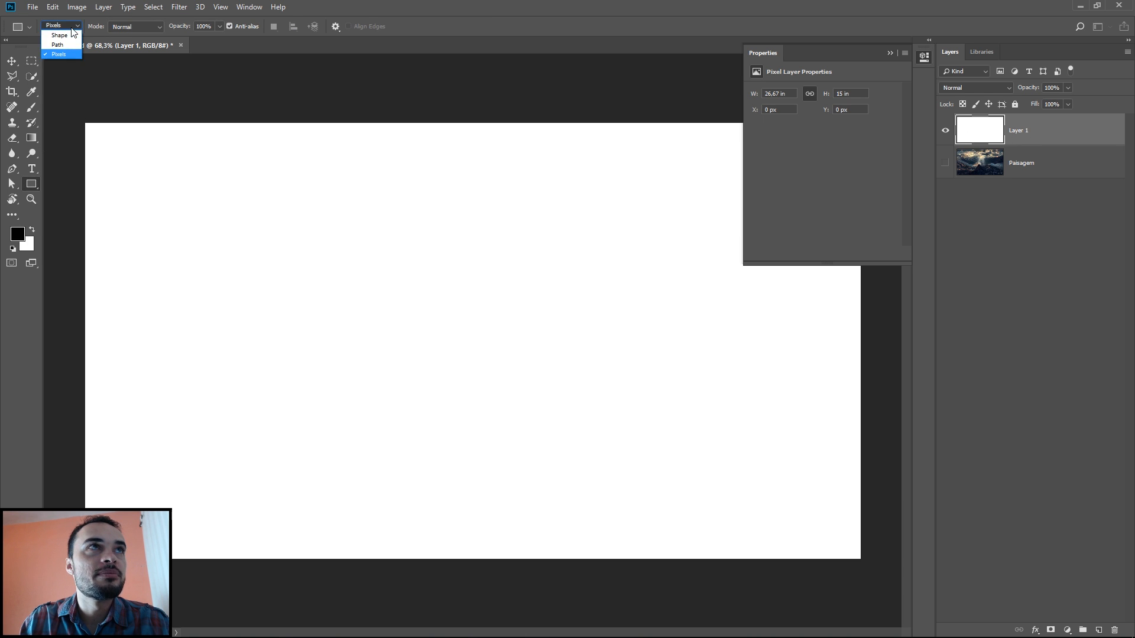
pyautogui.click(59, 36)
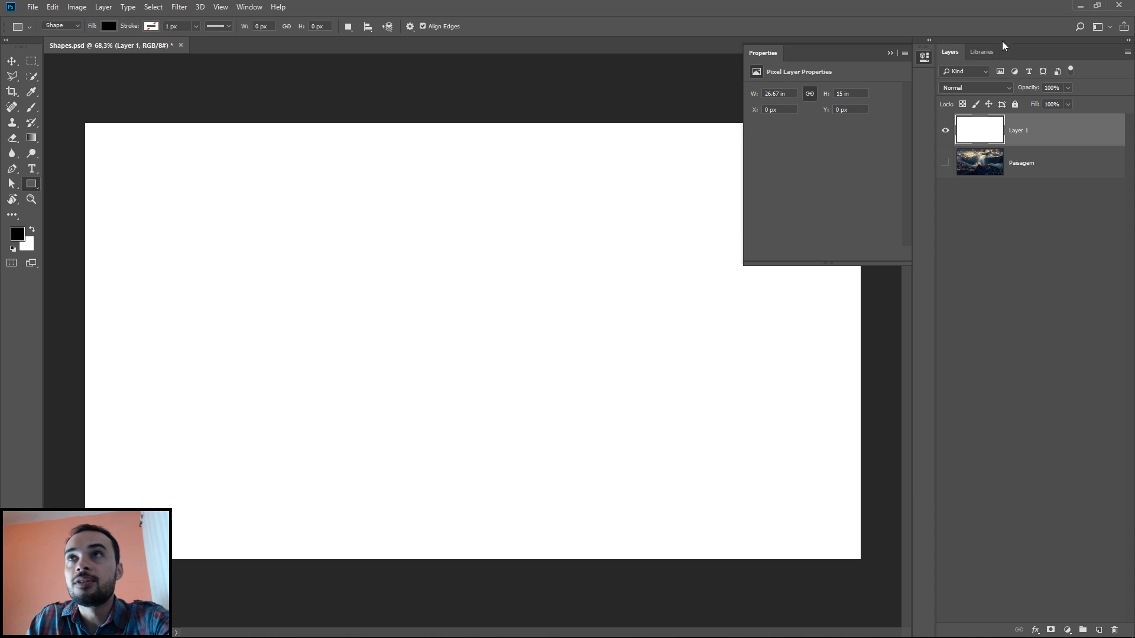
# Set the foreground to the DS library's blue #0078BD and the background to its orange #EF9F19
pyautogui.click(981, 52)
pyautogui.click(981, 136)
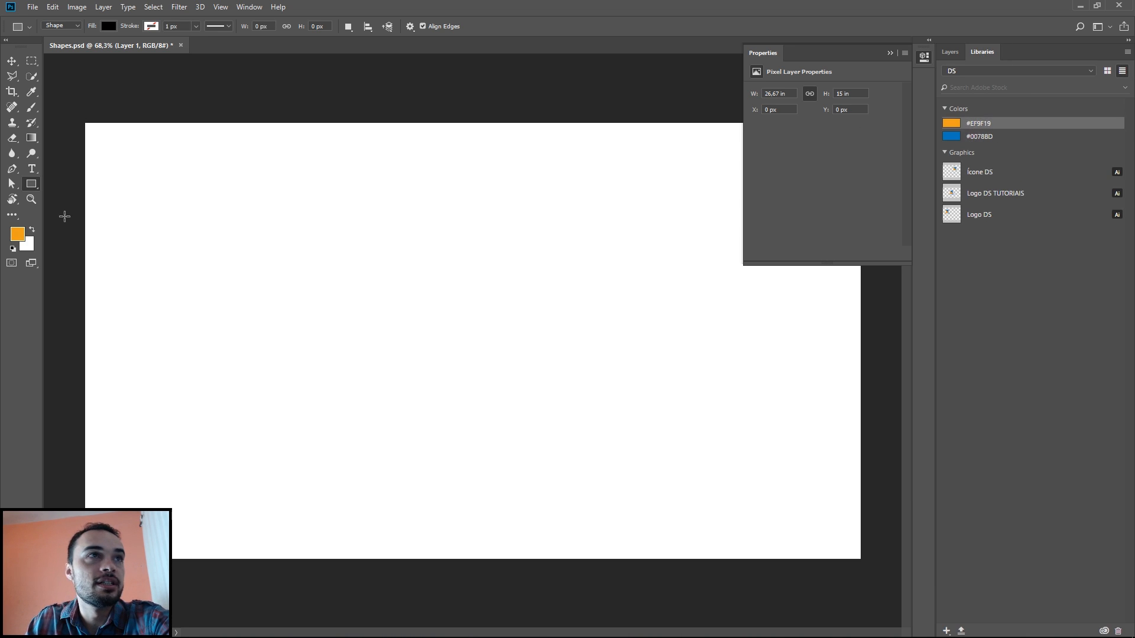
pyautogui.click(951, 53)
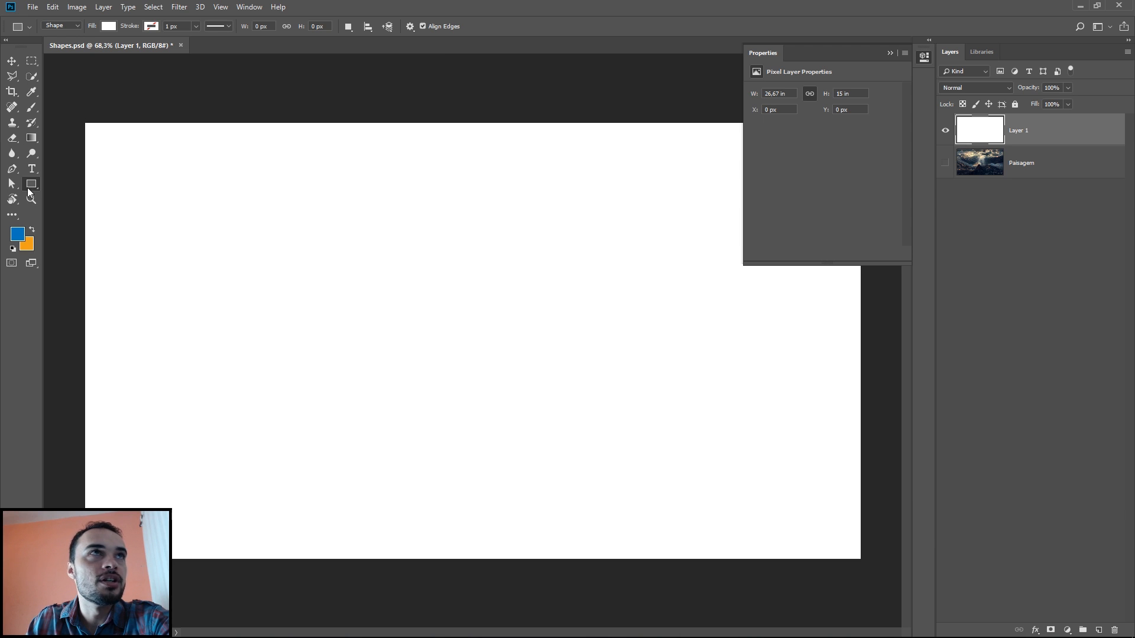
# Set the shape fill to the recently used blue and draw a rectangle about 842 × 449 px on the canvas
pyautogui.click(108, 28)
pyautogui.click(51, 88)
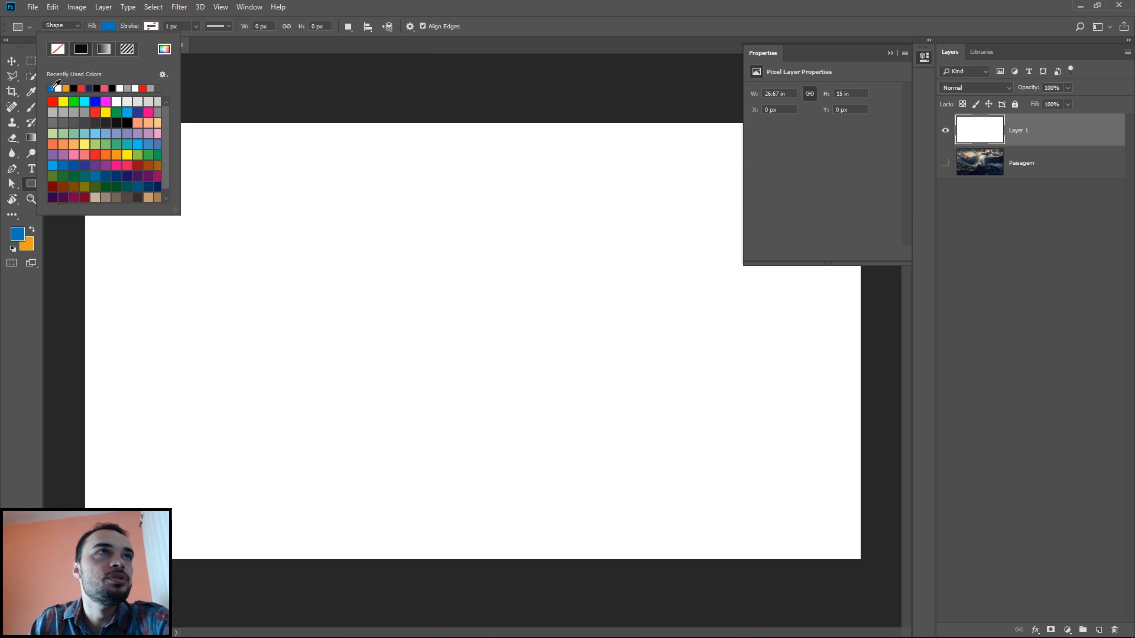
pyautogui.click(13, 62)
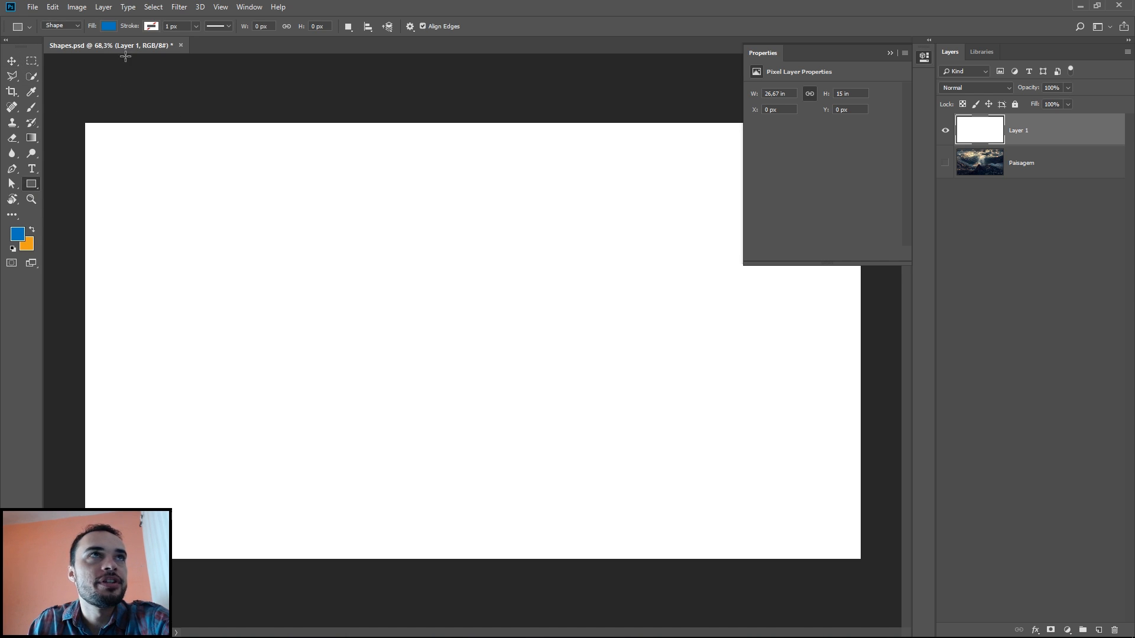
pyautogui.click(111, 38)
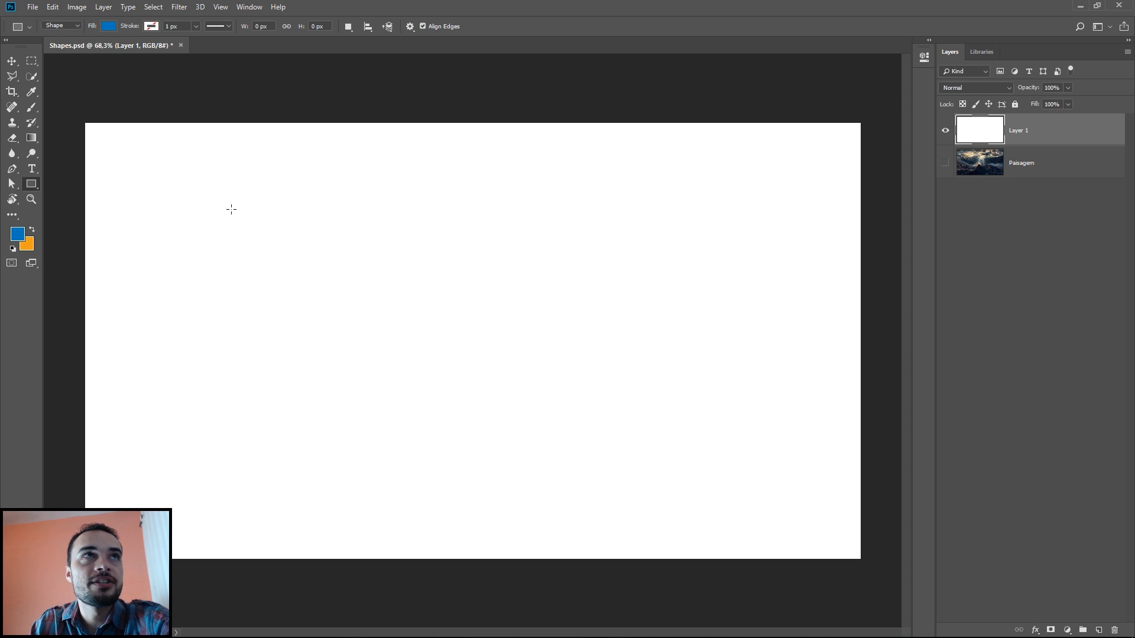
pyautogui.moveTo(234, 221)
pyautogui.mouseDown()
pyautogui.moveTo(269, 264)
pyautogui.moveTo(573, 403)
pyautogui.mouseUp()
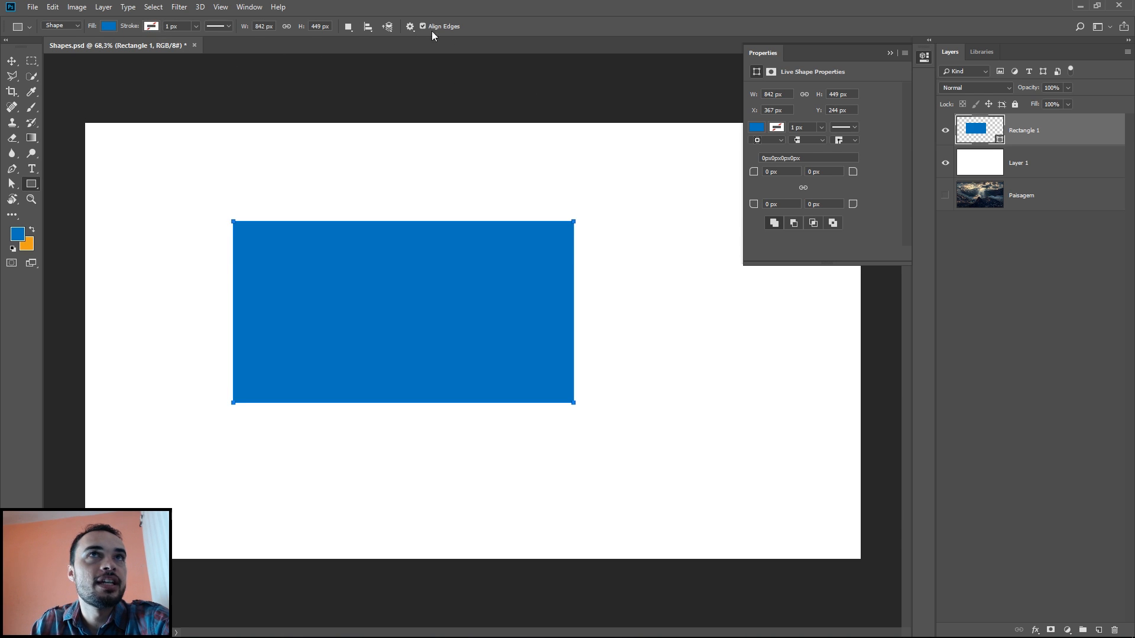
# Give the blue rectangle the recently used orange as its stroke and widen the stroke to about 27.51 px
pyautogui.moveTo(768, 52); pyautogui.dragTo(919, 71)
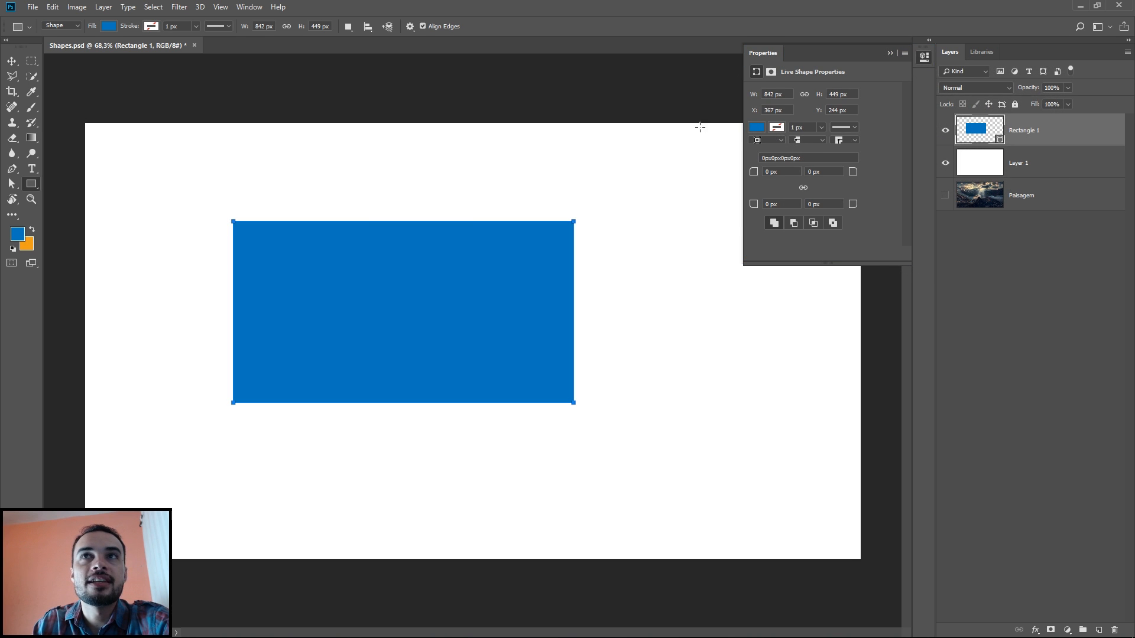
pyautogui.click(776, 128)
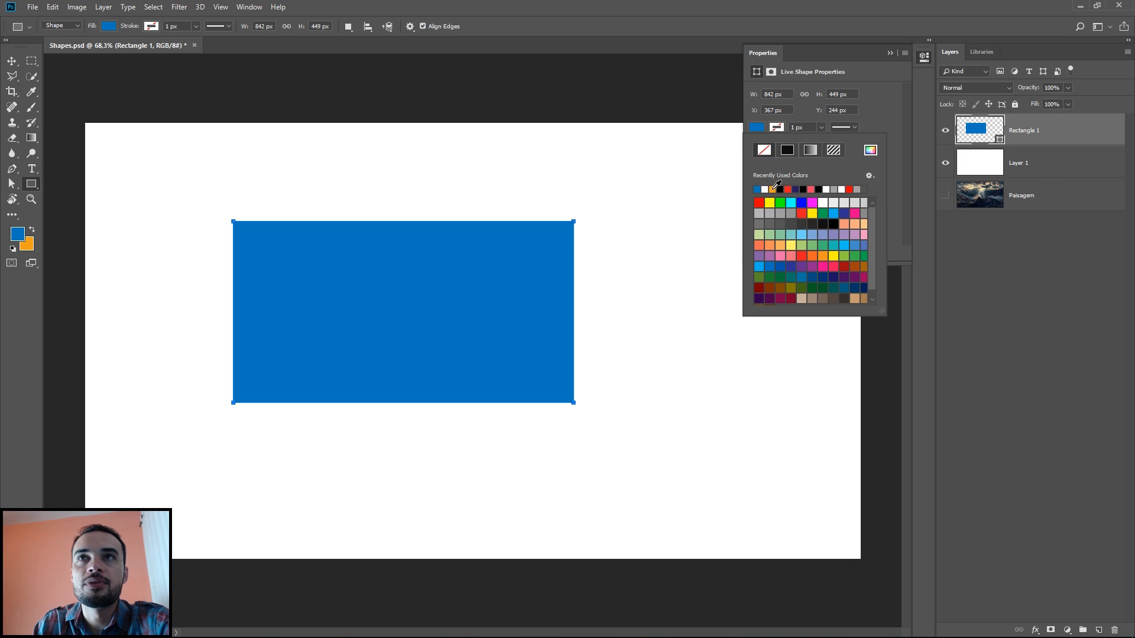
pyautogui.click(772, 189)
pyautogui.click(823, 128)
pyautogui.moveTo(831, 144); pyautogui.dragTo(845, 145)
pyautogui.click(889, 123)
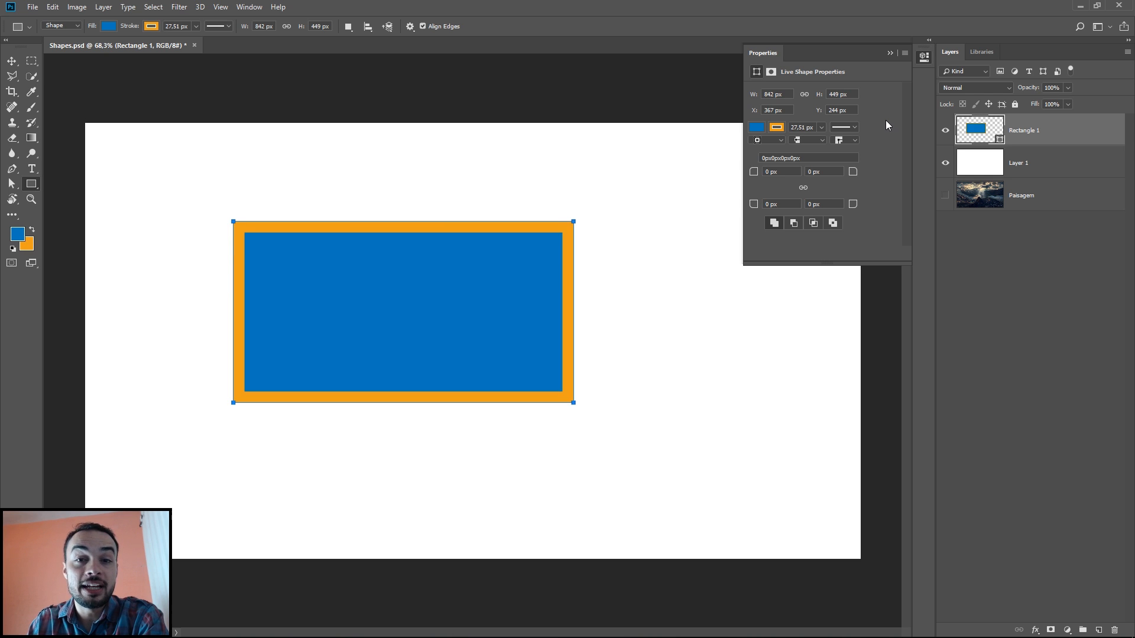
# Try the stroke's centre alignment, set it to outside, and give the stroke round corners
pyautogui.click(777, 141)
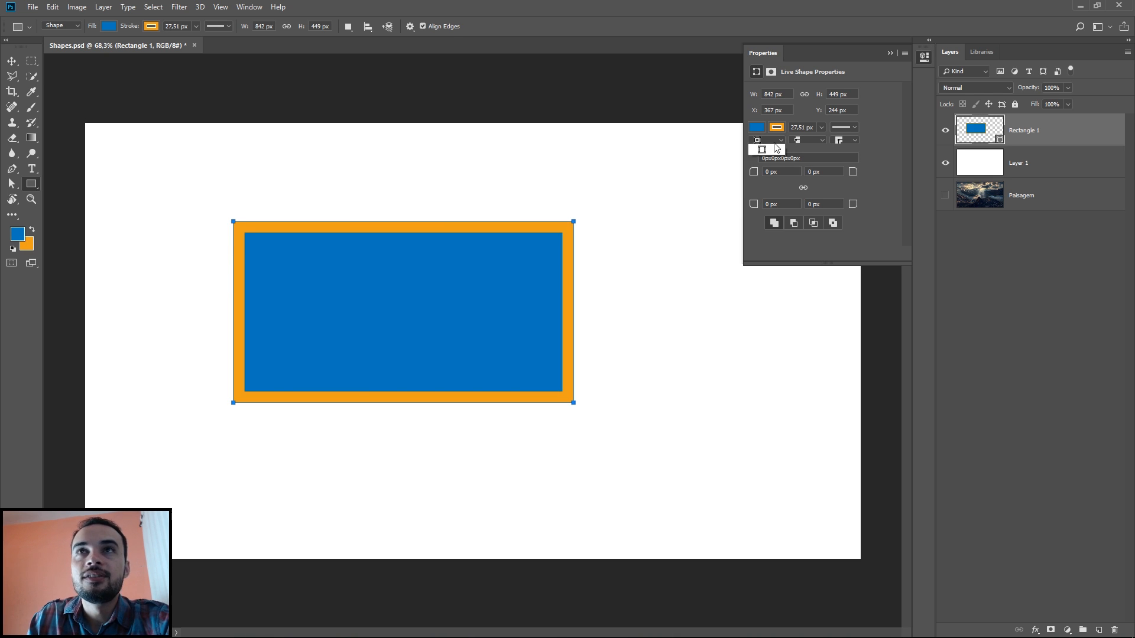
pyautogui.click(770, 158)
pyautogui.click(781, 141)
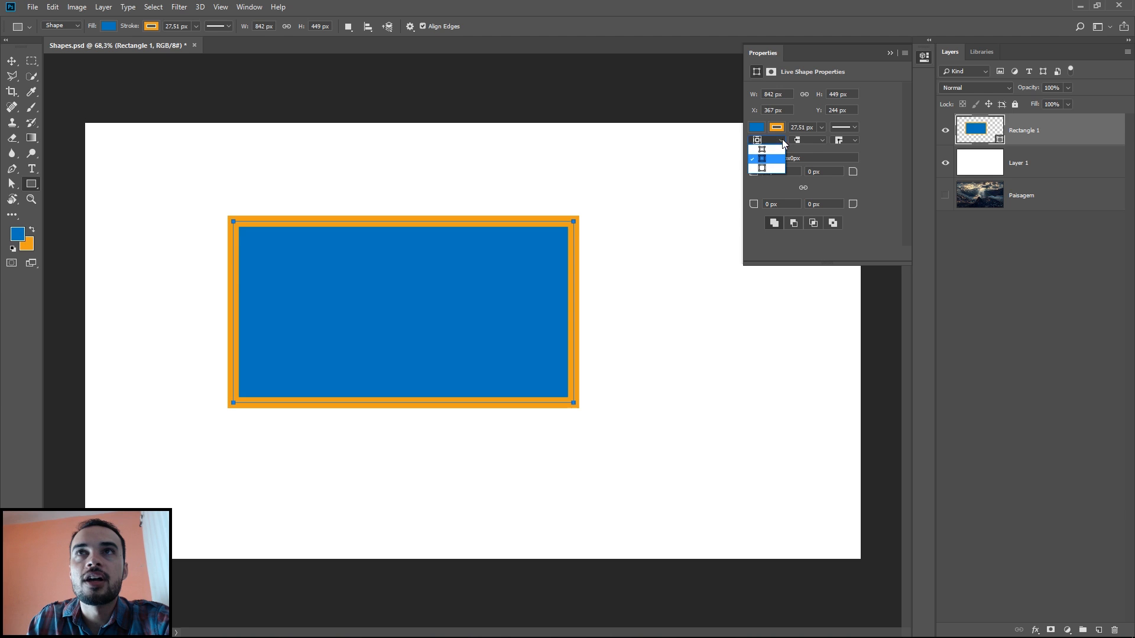
pyautogui.click(767, 168)
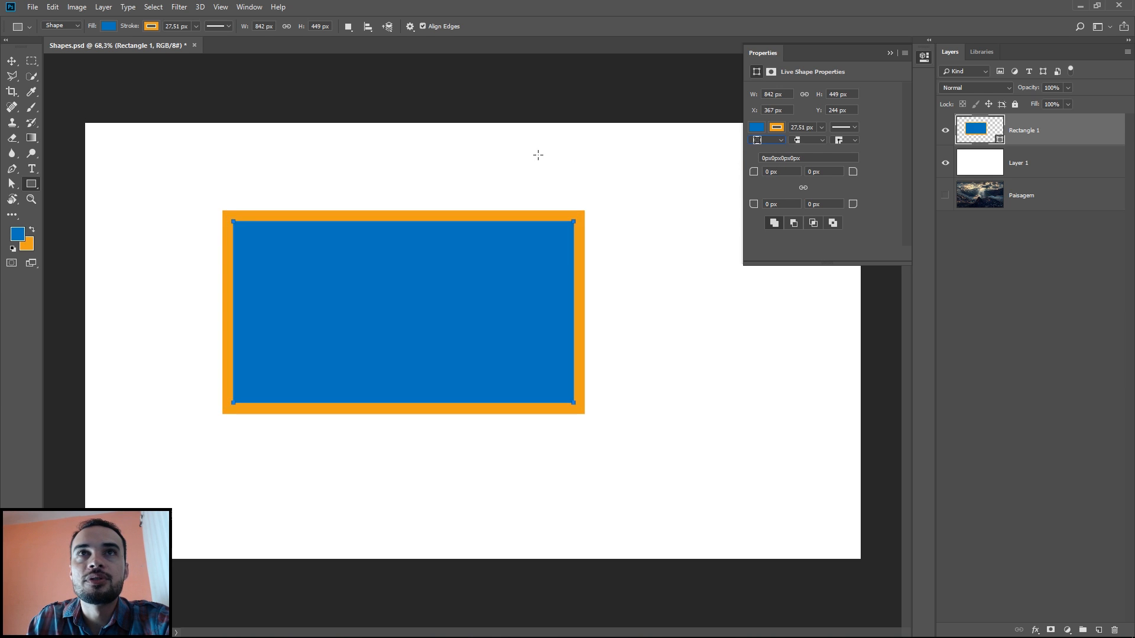
pyautogui.click(855, 140)
pyautogui.click(840, 158)
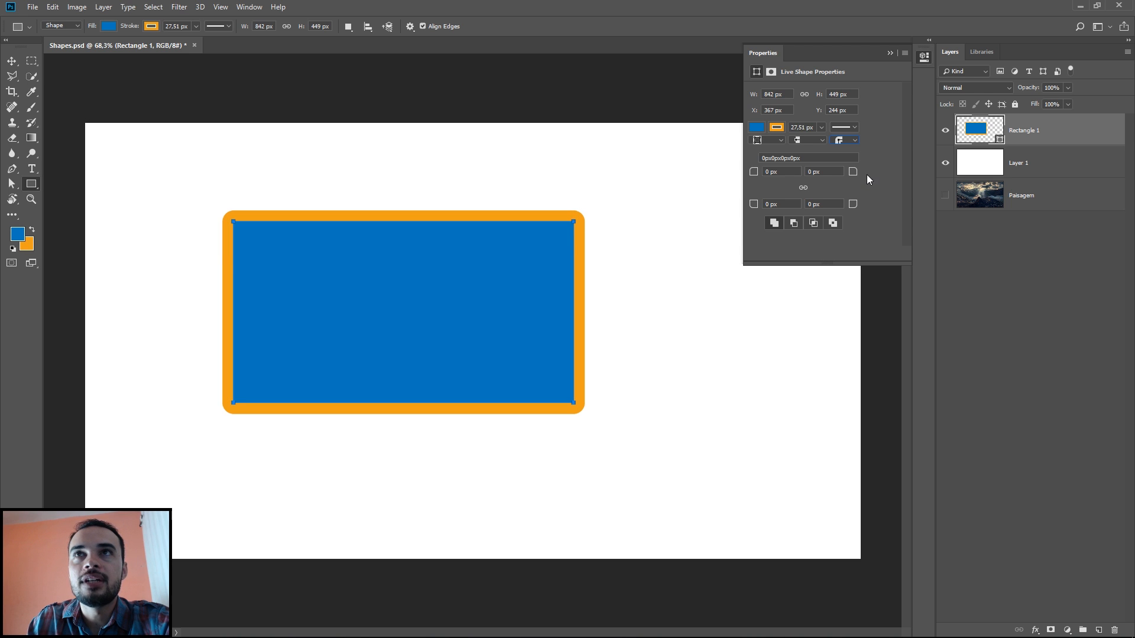
# Move the rectangle down and left to about X 213 px, Y 392 px and collapse its shape properties
pyautogui.click(12, 61)
pyautogui.moveTo(491, 299); pyautogui.dragTo(429, 359)
pyautogui.click(32, 185)
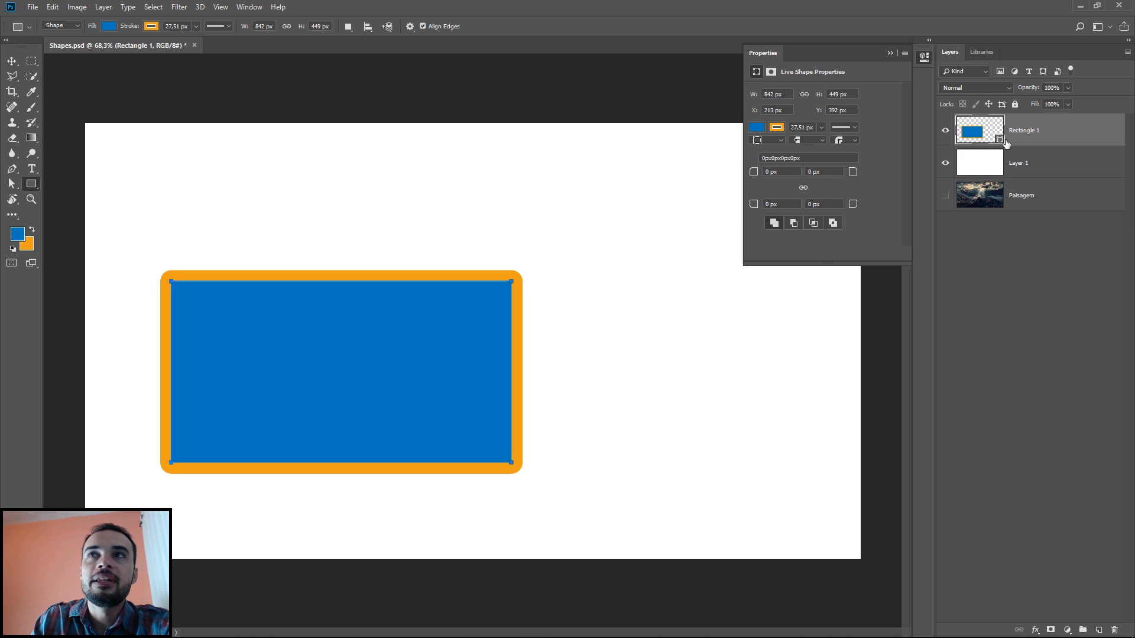
pyautogui.click(890, 53)
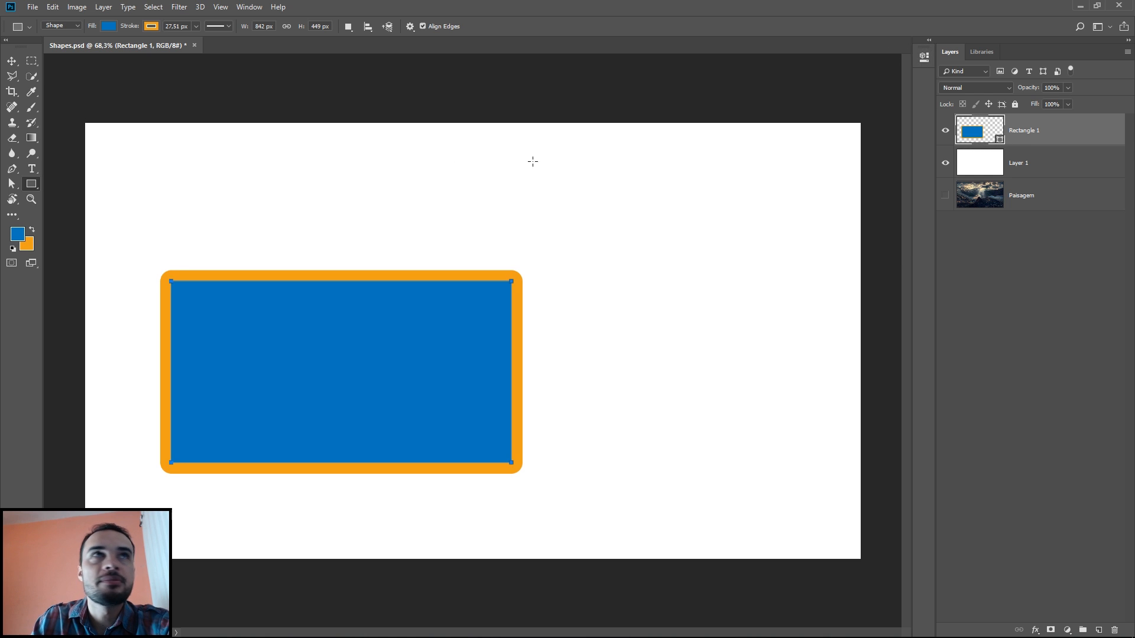
# Shift the rectangle further down and left to about X 118 px, Y 459 px and reactivate the Rectangle tool
pyautogui.click(12, 61)
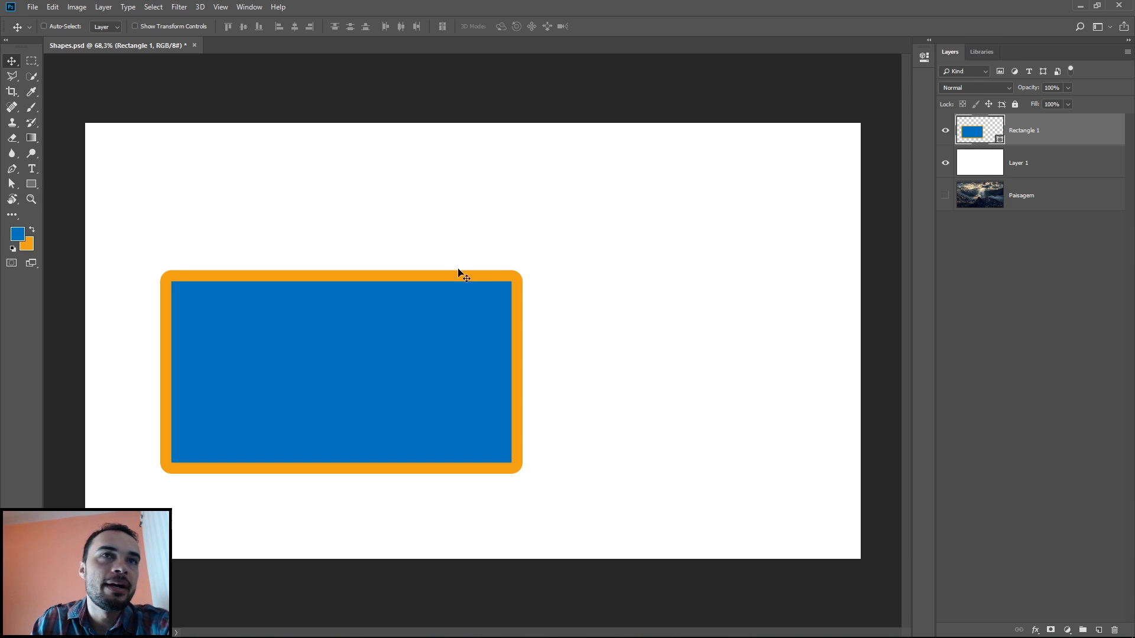
pyautogui.press('i')
pyautogui.doubleClick(991, 136)
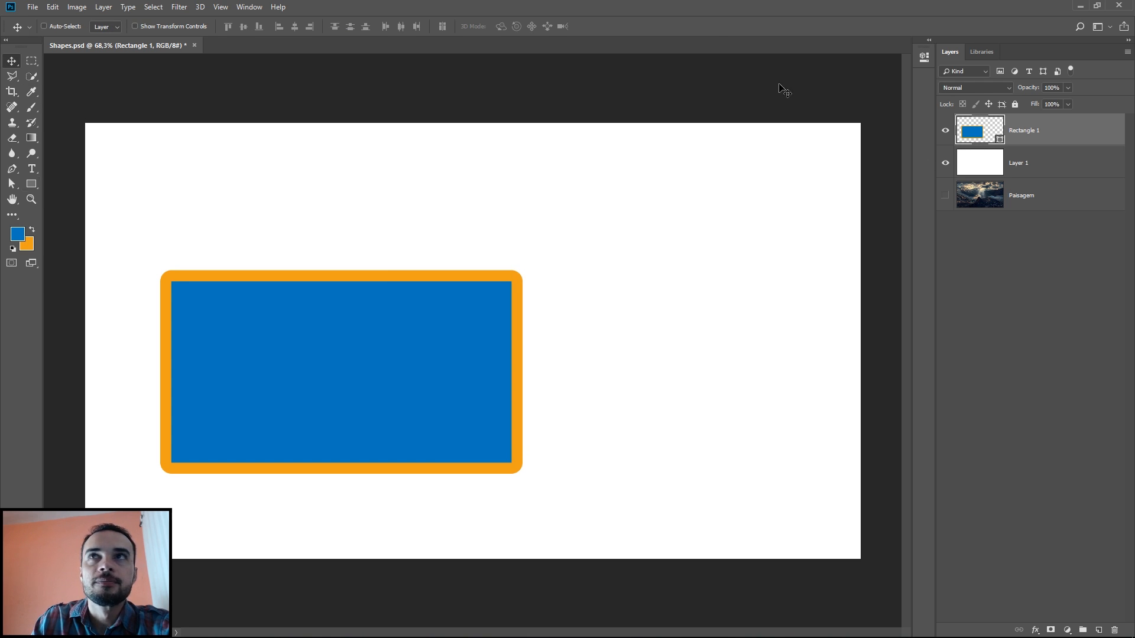
pyautogui.press('u')
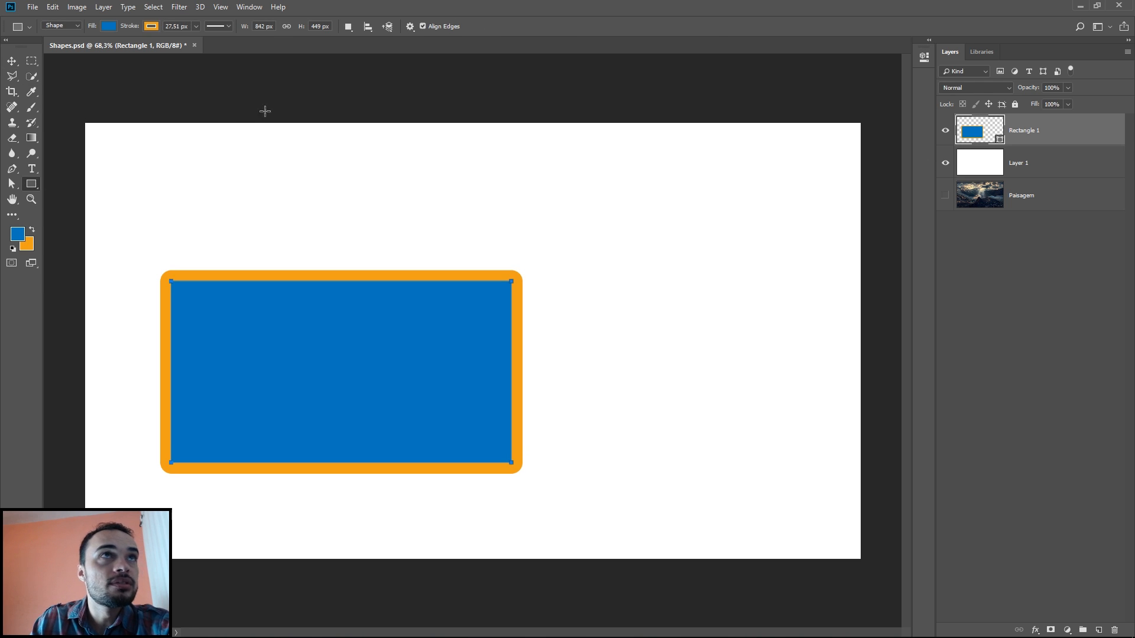
pyautogui.click(11, 61)
pyautogui.moveTo(383, 308); pyautogui.dragTo(346, 335)
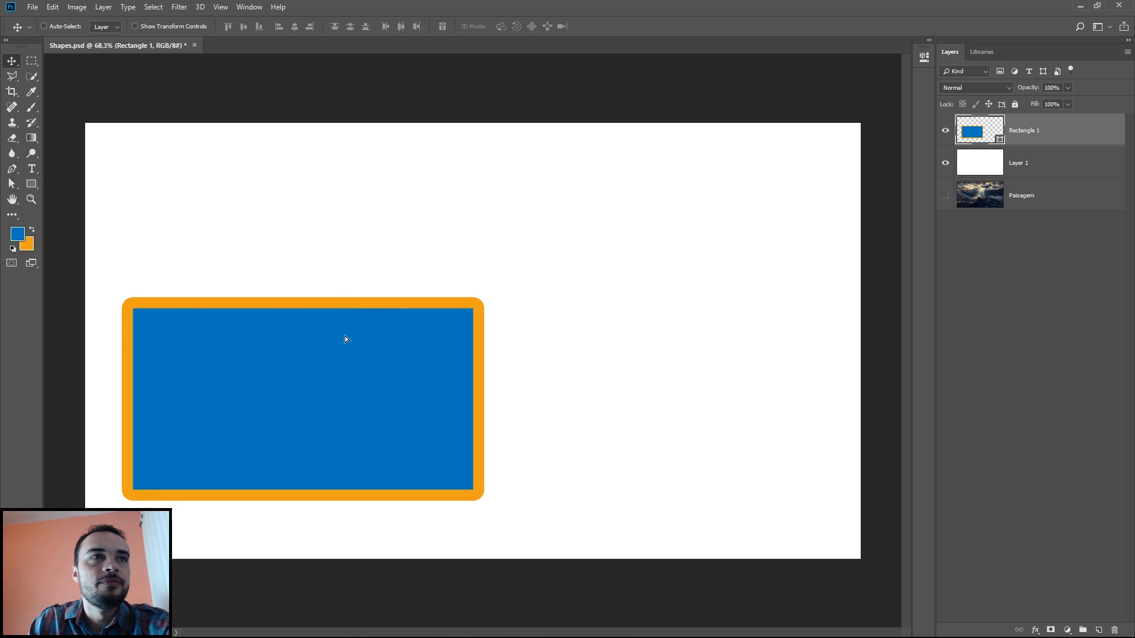
pyautogui.click(31, 183)
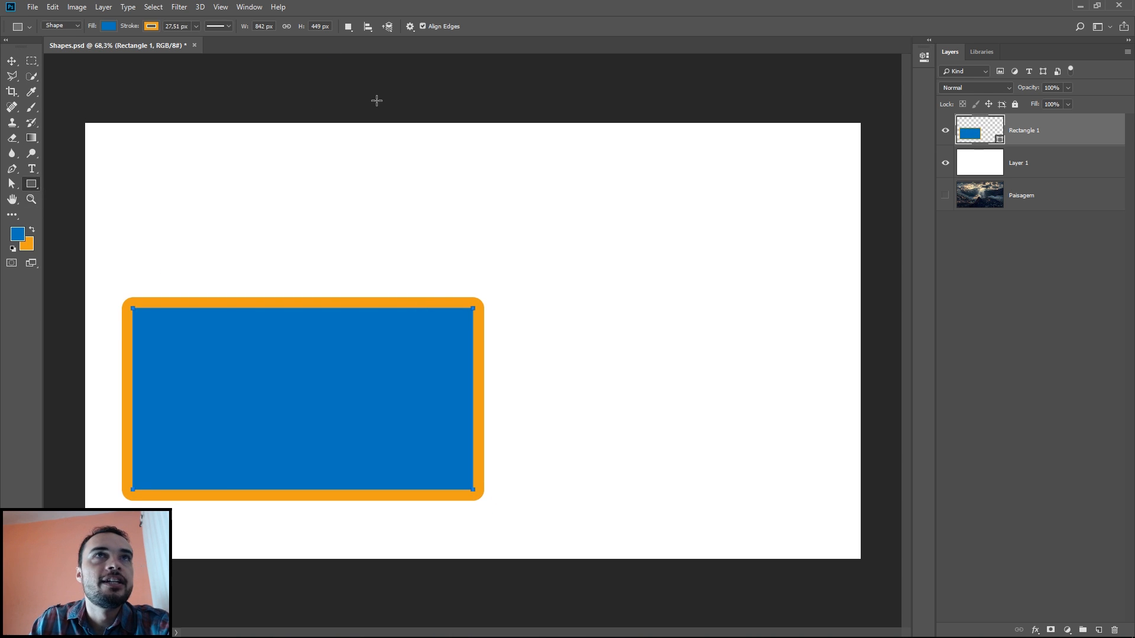
# Draw a second rectangle about 869 × 499 px in New Layer mode, overlapping the first rectangle's upper-right part
pyautogui.click(348, 27)
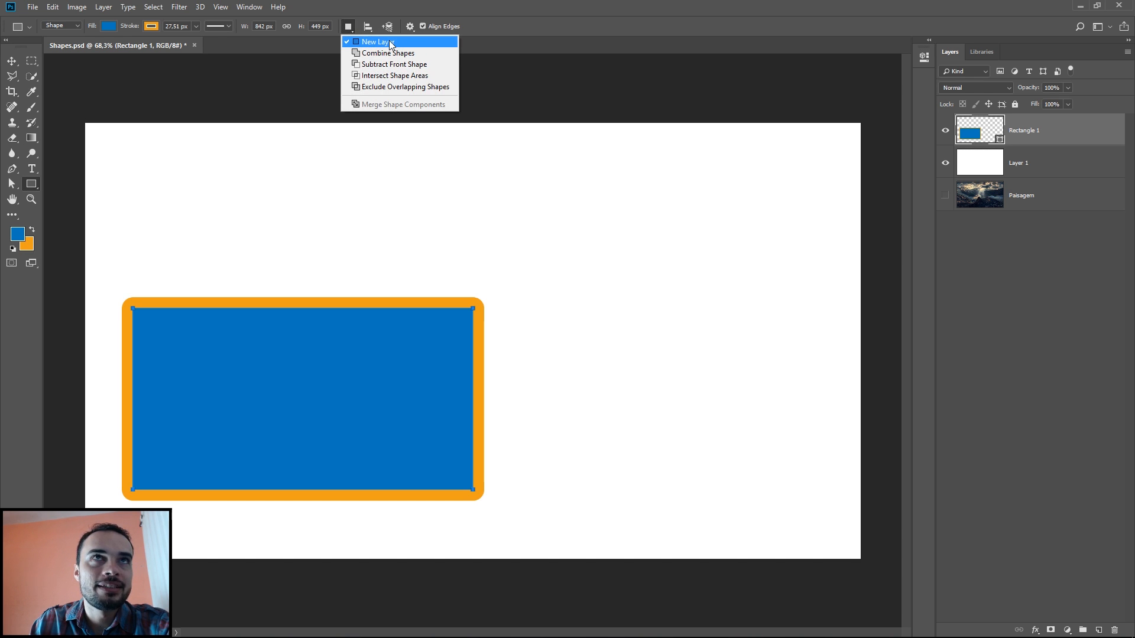
pyautogui.click(1090, 136)
pyautogui.moveTo(625, 200); pyautogui.dragTo(274, 402)
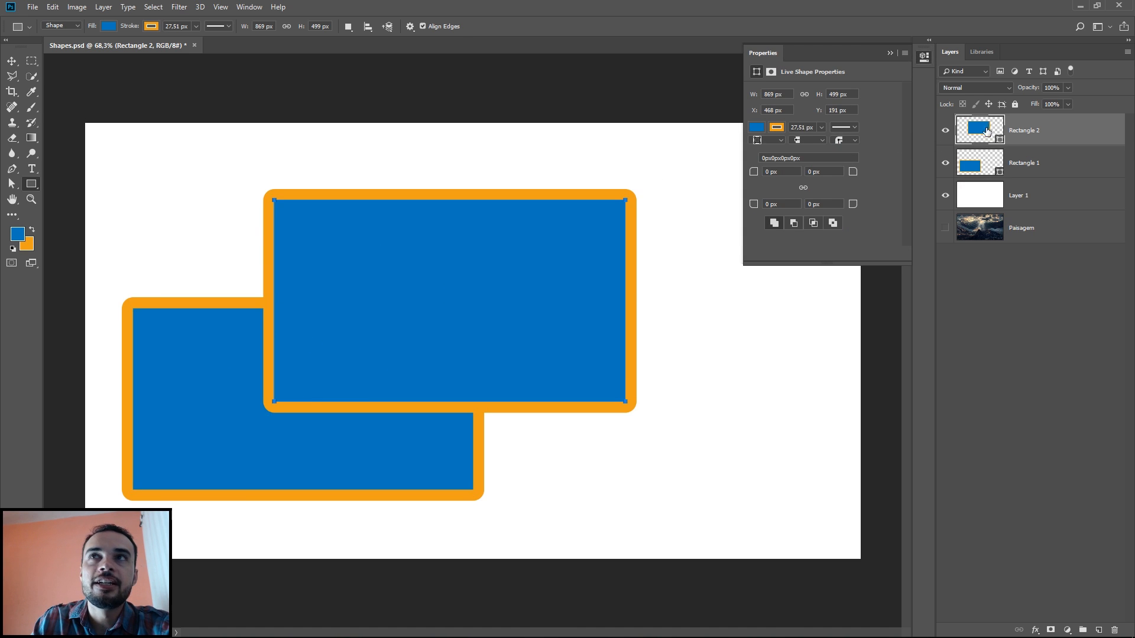
# Move the second rectangle up and right, and delete its layer
pyautogui.press('v')
pyautogui.moveTo(307, 224); pyautogui.dragTo(392, 202)
pyautogui.moveTo(1073, 135); pyautogui.dragTo(1114, 630)
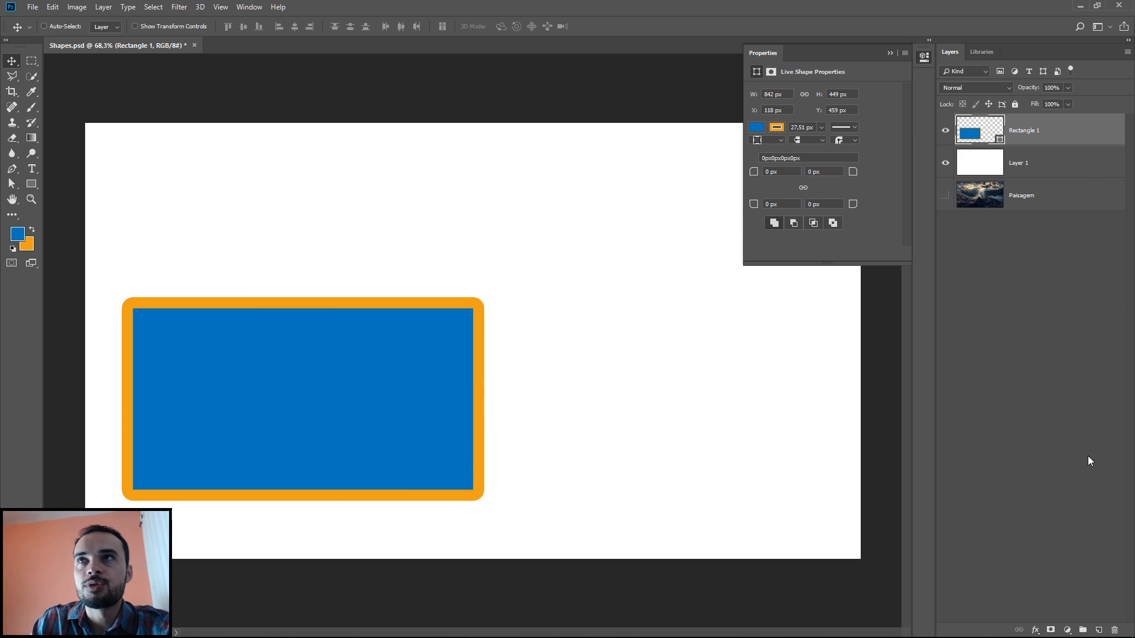
# Draw a rectangle about 852 × 511 px in Combine Shapes mode, overlapping the existing rectangle's upper-right part
pyautogui.click(30, 187)
pyautogui.click(350, 26)
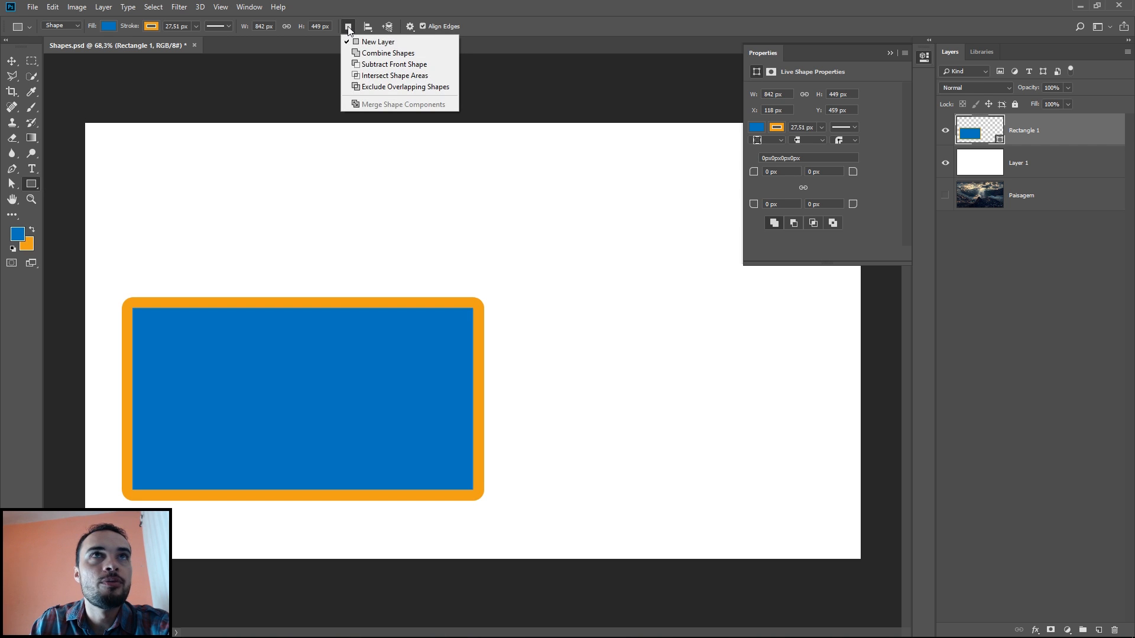
pyautogui.click(428, 54)
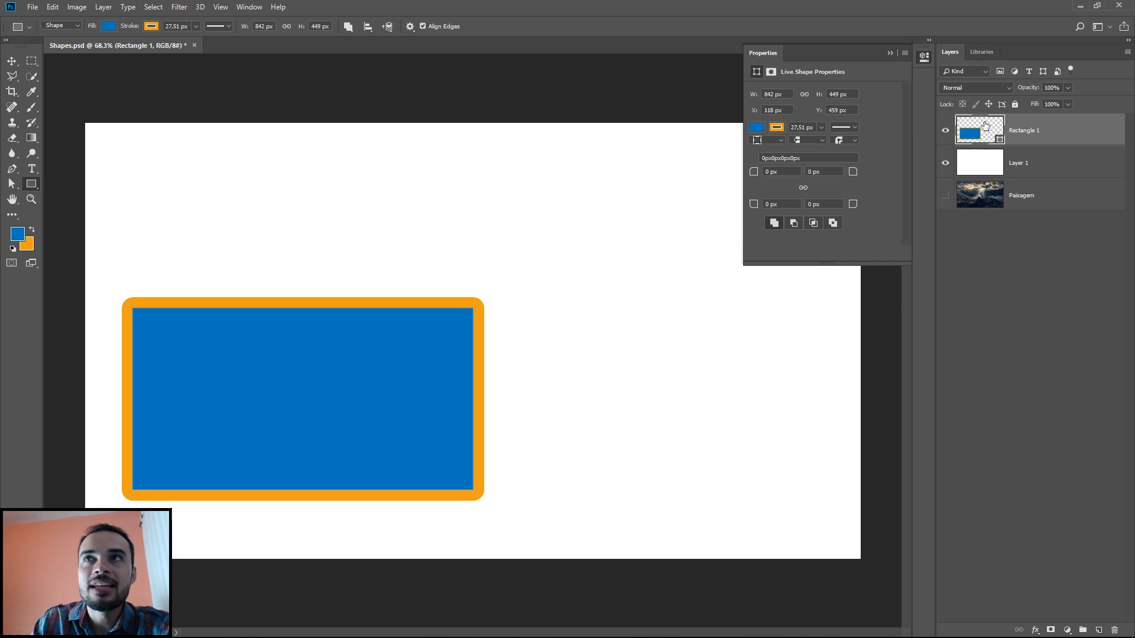
pyautogui.moveTo(627, 195); pyautogui.dragTo(283, 399)
pyautogui.press('v')
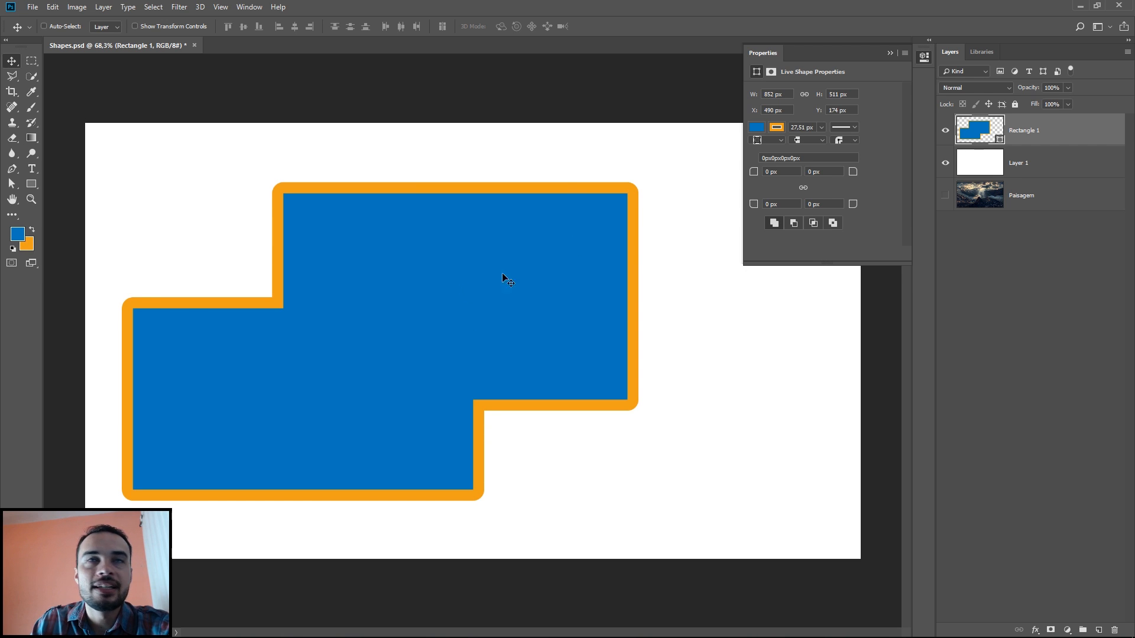
# Use Path Selection to move the upper rectangle right and slightly up, and the lower one to about X 154 px, Y 484 px
pyautogui.click(13, 184)
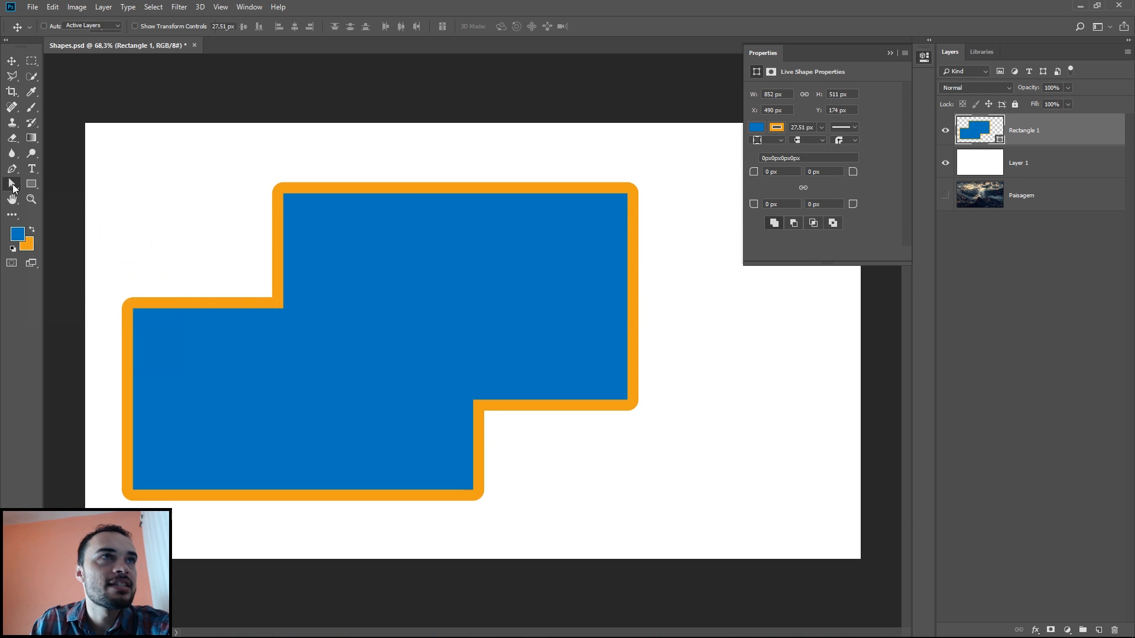
pyautogui.click(54, 187)
pyautogui.moveTo(347, 242); pyautogui.dragTo(401, 303)
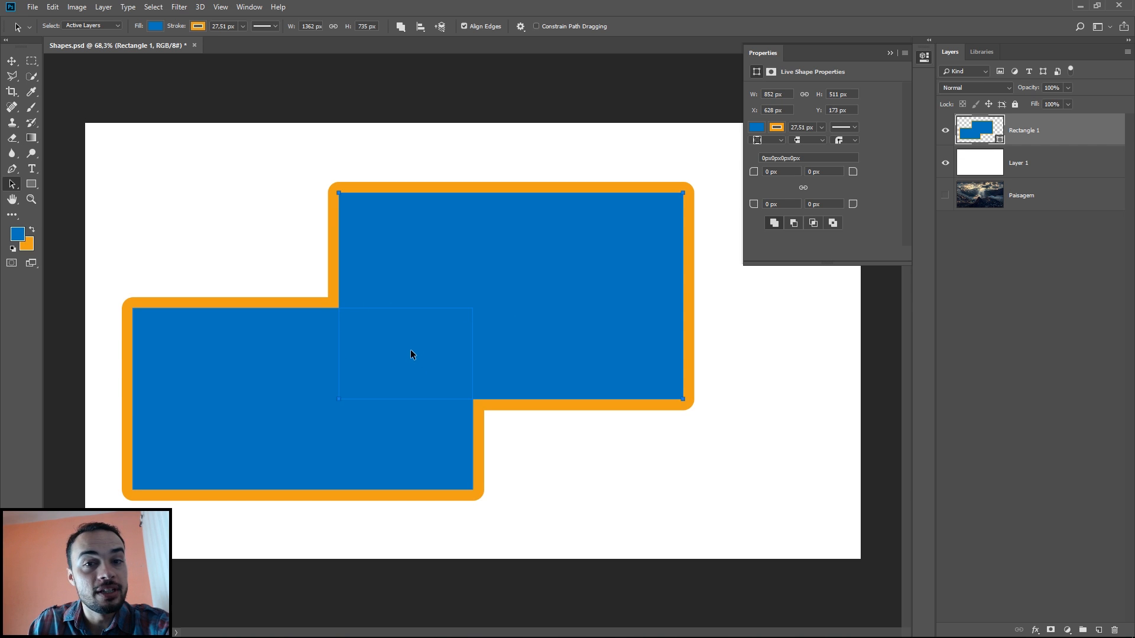
pyautogui.moveTo(237, 295); pyautogui.dragTo(254, 280)
pyautogui.moveTo(242, 377)
pyautogui.mouseDown()
pyautogui.moveTo(253, 396)
pyautogui.moveTo(257, 387)
pyautogui.mouseUp()
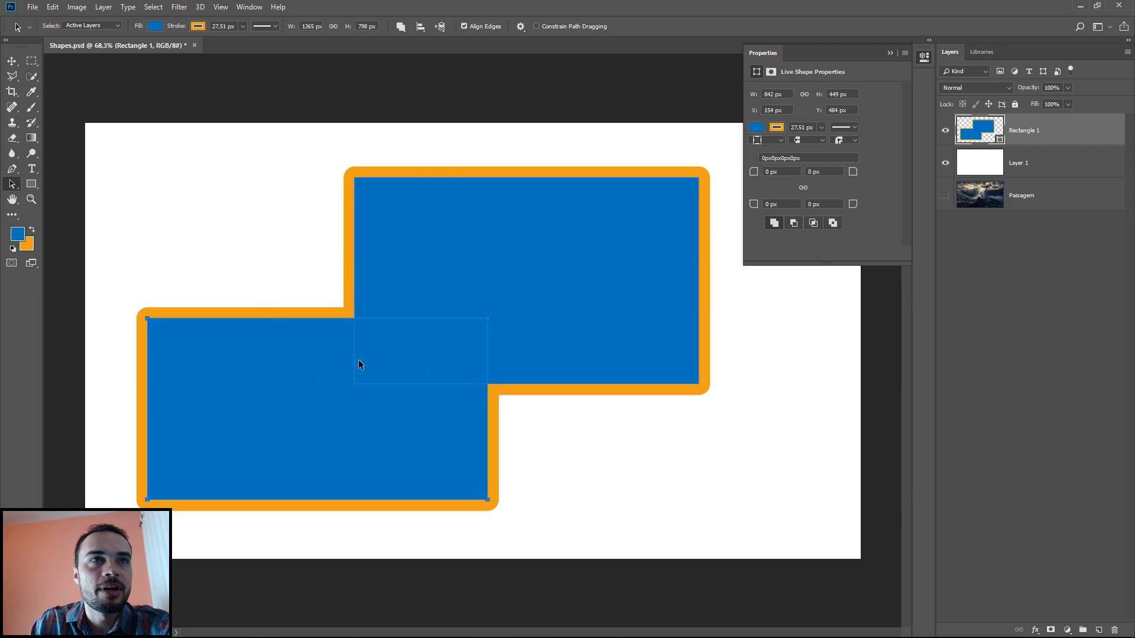
# Use Direct Selection to pull the upper rectangle's upper-left anchor point outward to the left
pyautogui.rightClick(12, 190)
pyautogui.click(48, 181)
pyautogui.click(375, 233)
pyautogui.moveTo(354, 178); pyautogui.dragTo(243, 164)
pyautogui.click(530, 241)
# Delete the combined shape's layer, Rectangle 1, and select Layer 1
pyautogui.moveTo(1069, 129); pyautogui.dragTo(1115, 628)
pyautogui.press('v')
pyautogui.click(1074, 131)
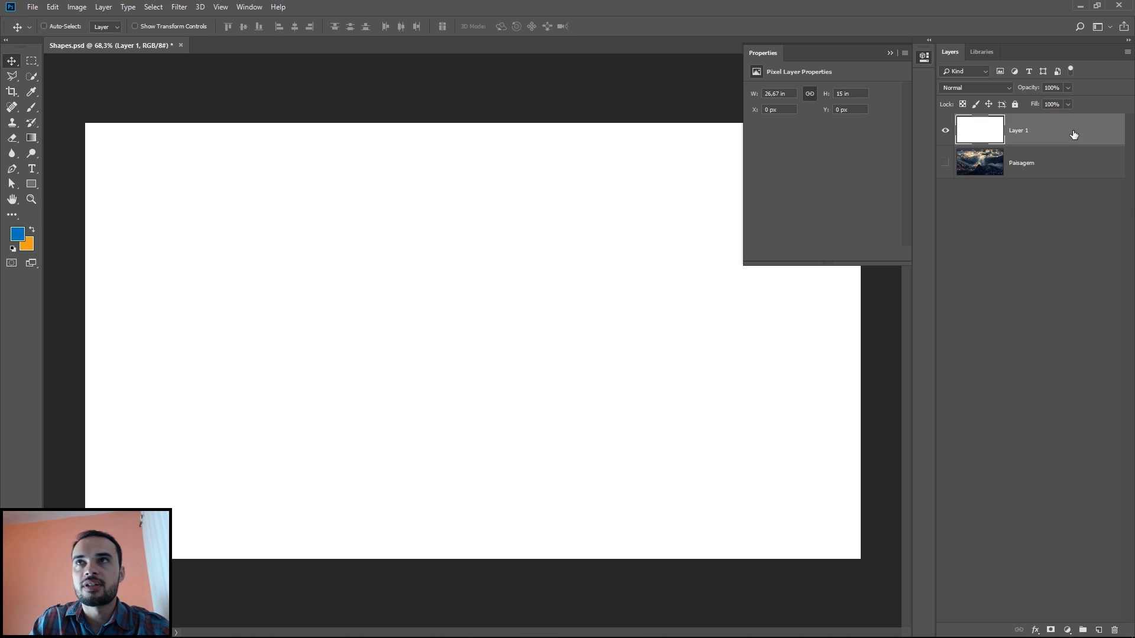
# Draw a new blue rectangle shape about 819 × 420 px without a stroke and look over the path arrangement, alignment and operation options
pyautogui.click(31, 183)
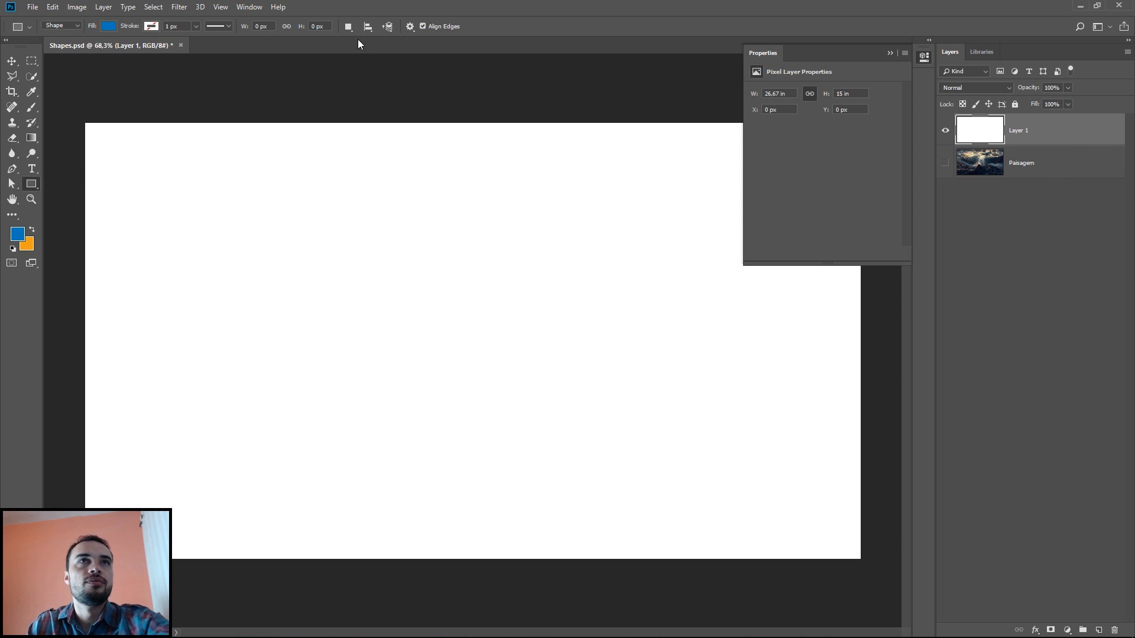
pyautogui.click(353, 28)
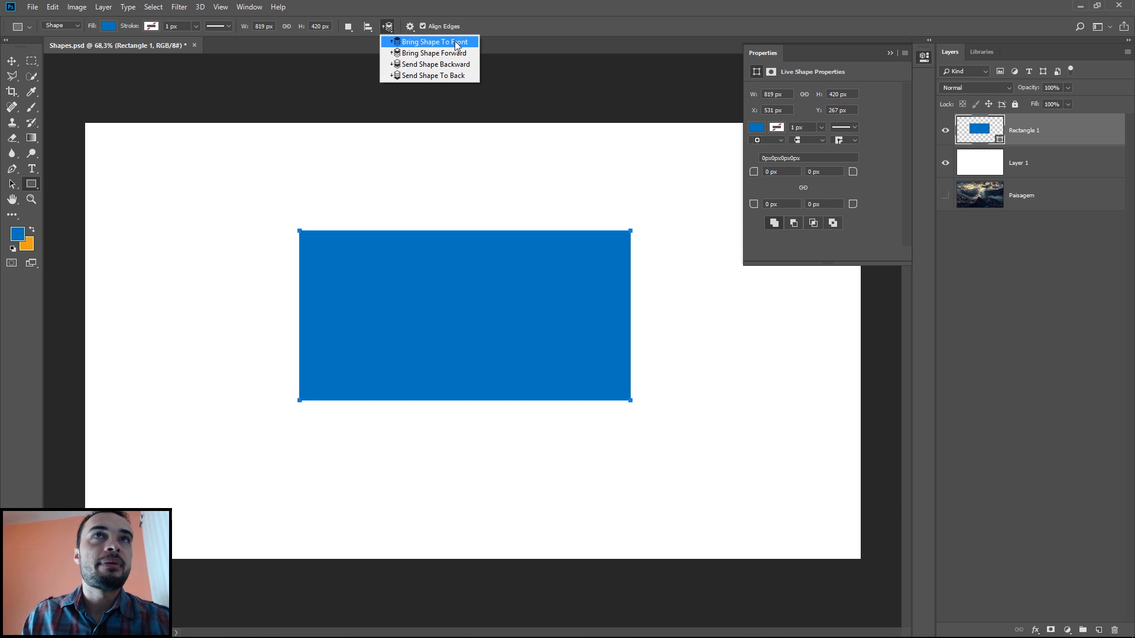
pyautogui.click(368, 27)
pyautogui.click(349, 26)
pyautogui.click(352, 28)
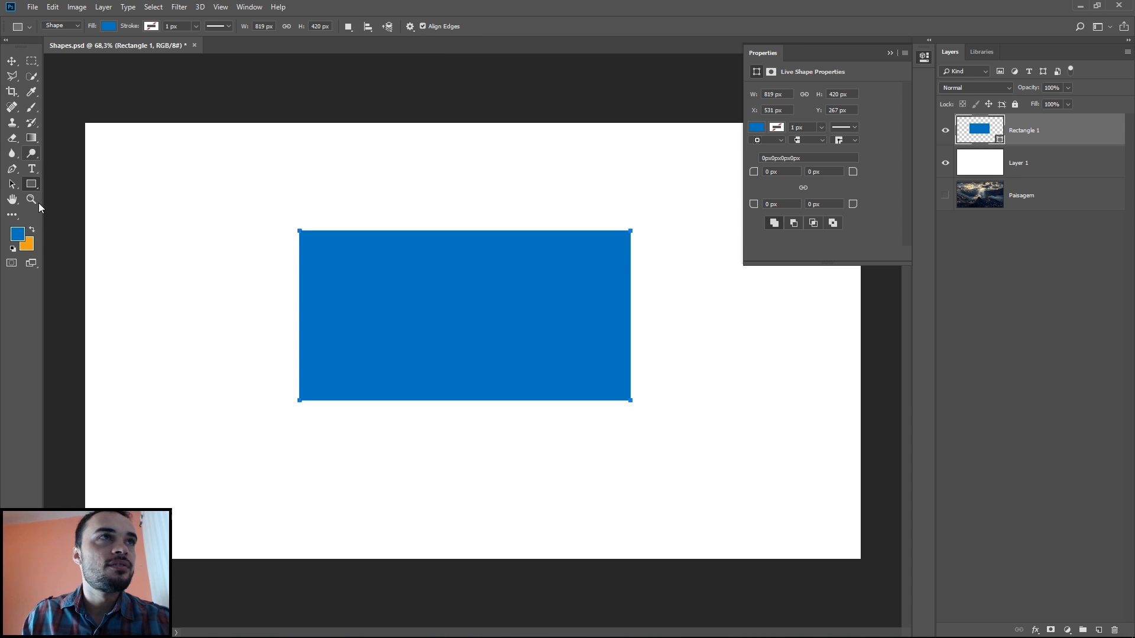
# Activate the Rounded Rectangle tool and replace the Rectangle 1 layer with a new empty layer
pyautogui.rightClick(31, 183)
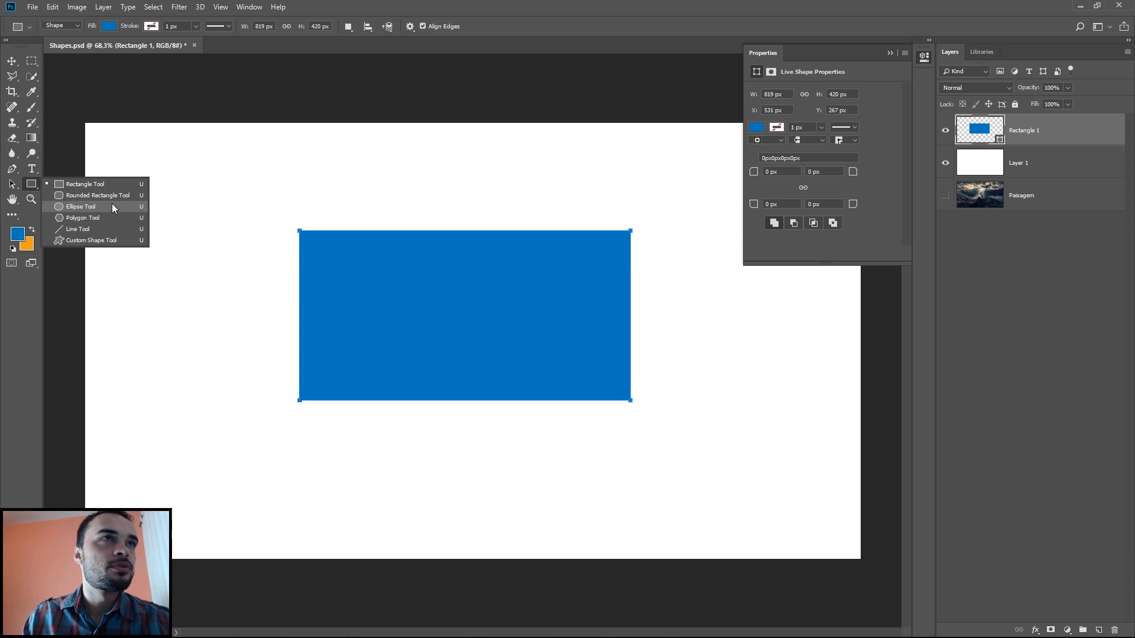
pyautogui.click(98, 195)
pyautogui.moveTo(1087, 136); pyautogui.dragTo(1113, 630)
pyautogui.click(1099, 630)
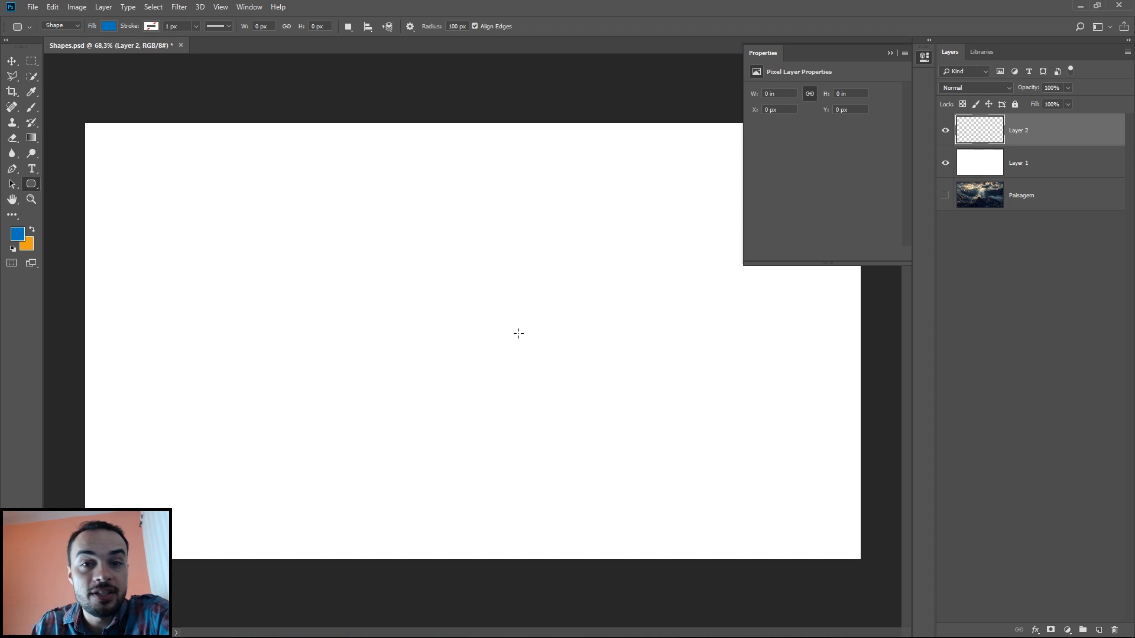
# Marquee-select a band about 1079 × 234 px across the middle of the canvas and fill it with the blue foreground
pyautogui.click(30, 186)
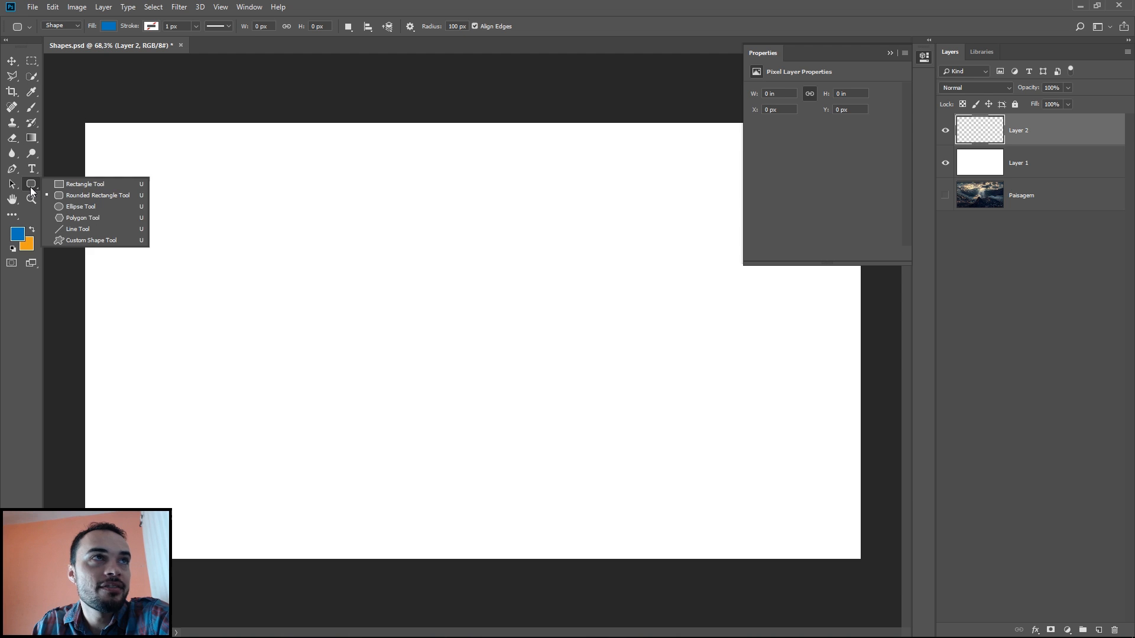
pyautogui.click(31, 61)
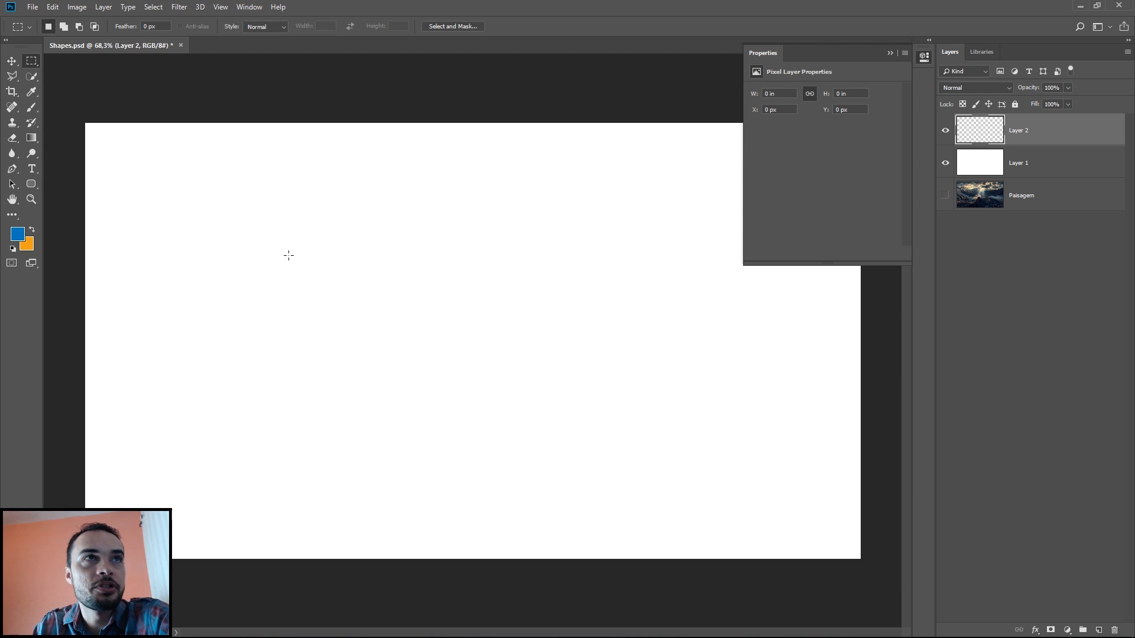
pyautogui.moveTo(257, 269); pyautogui.dragTo(692, 363)
pyautogui.hotkey('alt', 'BackSpace')
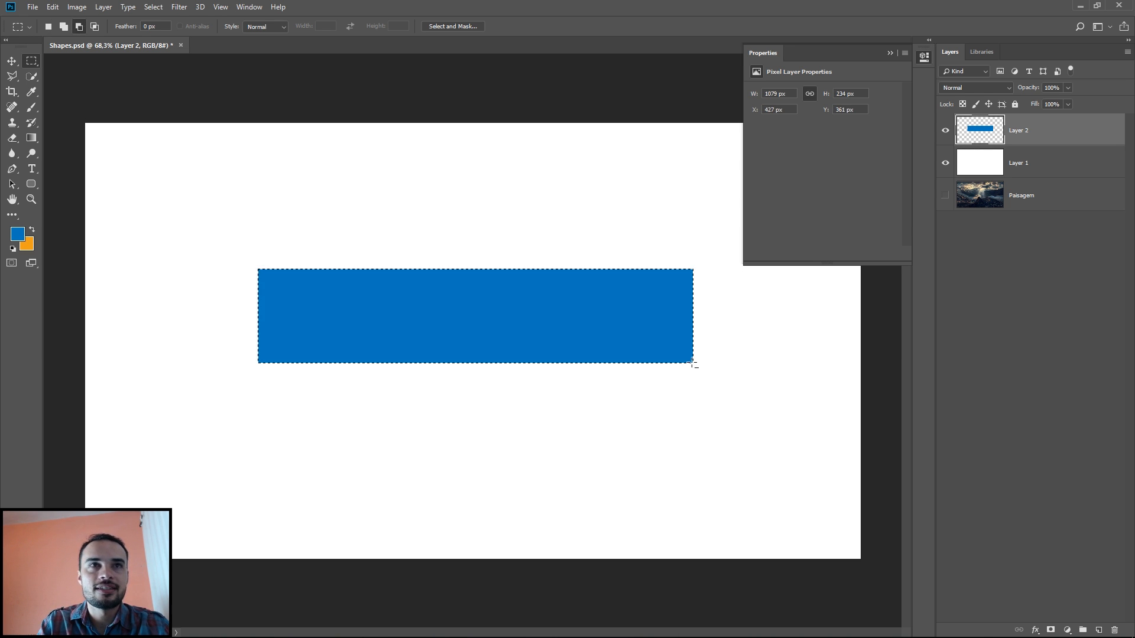
# Marquee-select a small circle beyond the blue bar's upper-left corner and fill it with blue on a new layer
pyautogui.scroll(2, 282, 278)
pyautogui.scroll(1, 207, 252)
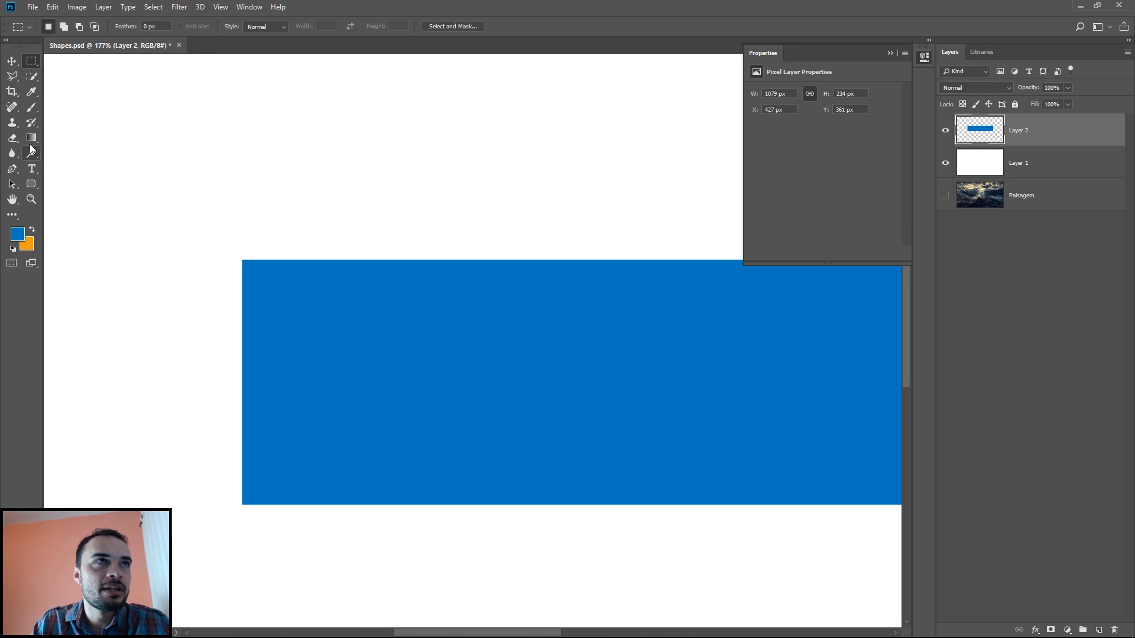
pyautogui.rightClick(31, 65)
pyautogui.click(71, 72)
pyautogui.moveTo(156, 184); pyautogui.dragTo(223, 251)
pyautogui.click(1099, 630)
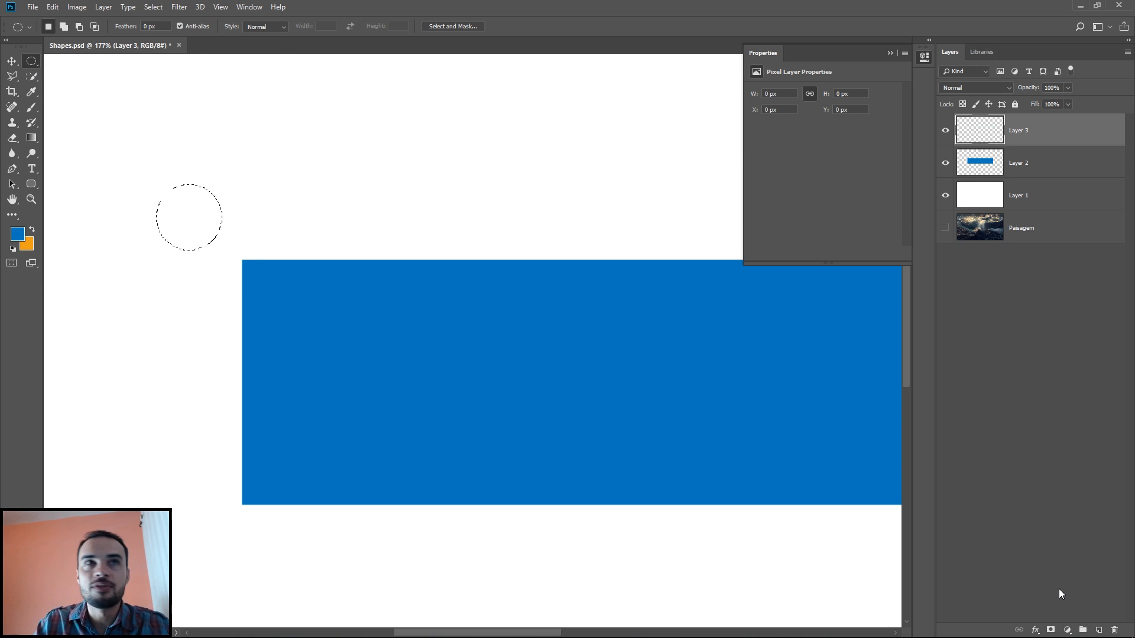
pyautogui.hotkey('alt', 'BackSpace')
# Marquee-select a rectangle covering the circle's upper-left quarter and fill it with blue on a new layer
pyautogui.scroll(2, 119, 223)
pyautogui.rightClick(31, 61)
pyautogui.moveTo(223, 221)
pyautogui.mouseDown()
pyautogui.moveTo(94, 77)
pyautogui.moveTo(234, 221)
pyautogui.moveTo(231, 213)
pyautogui.mouseUp()
pyautogui.click(71, 59)
pyautogui.hotkey('ctrl', 'shift', 'alt', 'n')
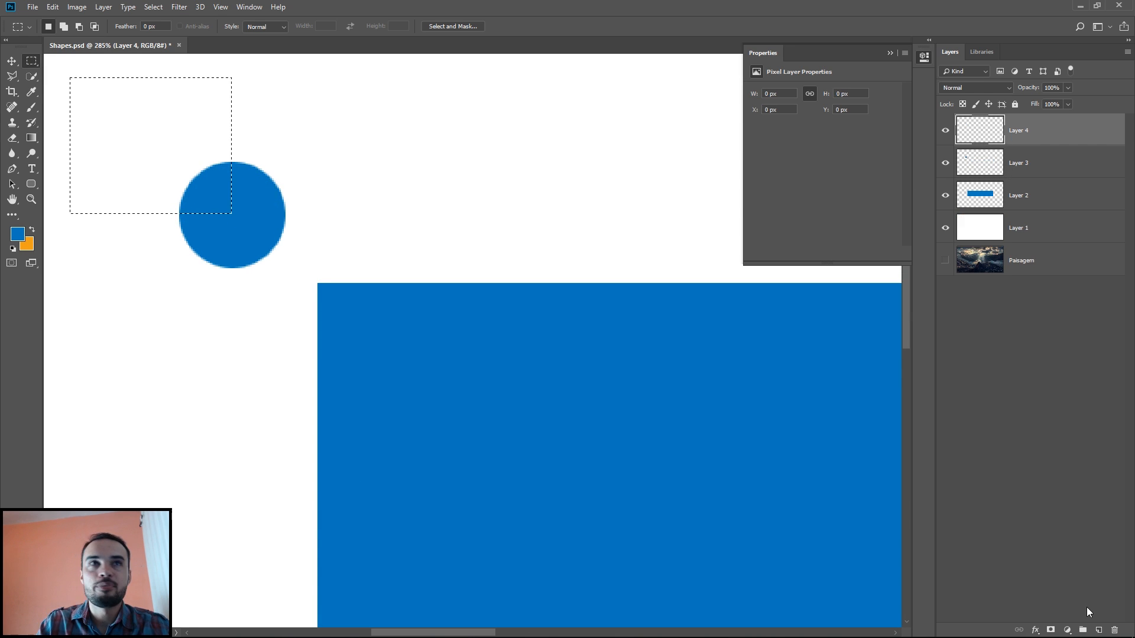
pyautogui.hotkey('alt', 'BackSpace')
pyautogui.hotkey('ctrl', 'd')
# Cut the circle's outline out of the small blue rectangle on Layer 4, and delete the circle's Layer 3
pyautogui.keyDown('ctrl'); pyautogui.click(993, 167); pyautogui.keyUp('ctrl')
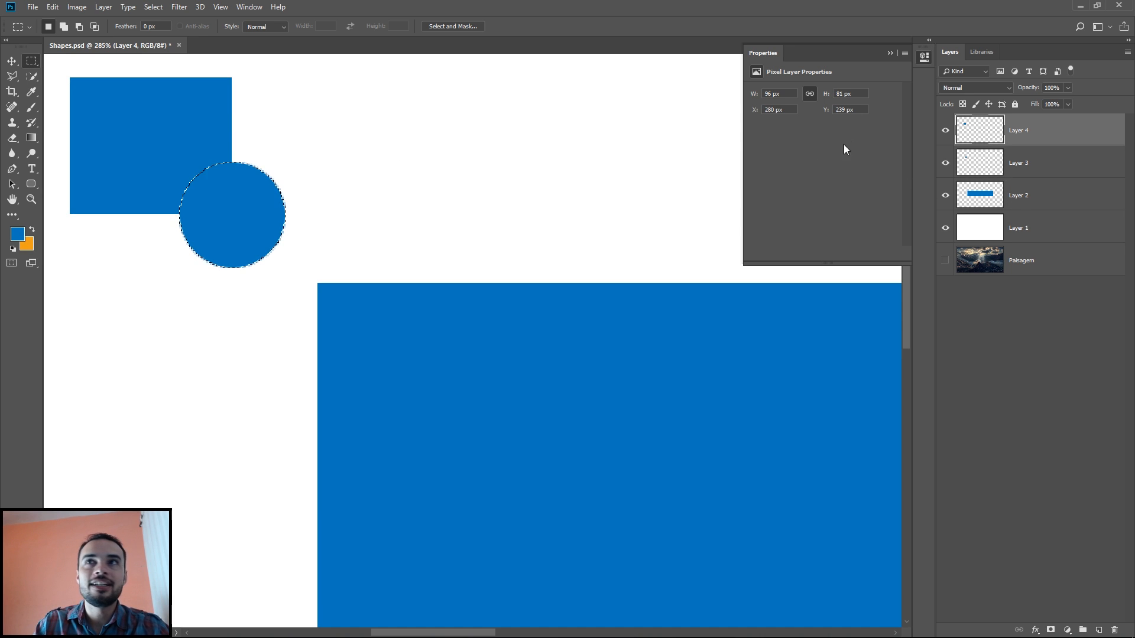
pyautogui.moveTo(1018, 163); pyautogui.dragTo(1115, 630)
pyautogui.press('v')
pyautogui.hotkey('ctrl', 'd')
# Move the cut-out piece over the bar's upper-left corner, erase its outline from the bar on Layer 2, and hide Layer 4
pyautogui.moveTo(154, 147); pyautogui.dragTo(287, 279)
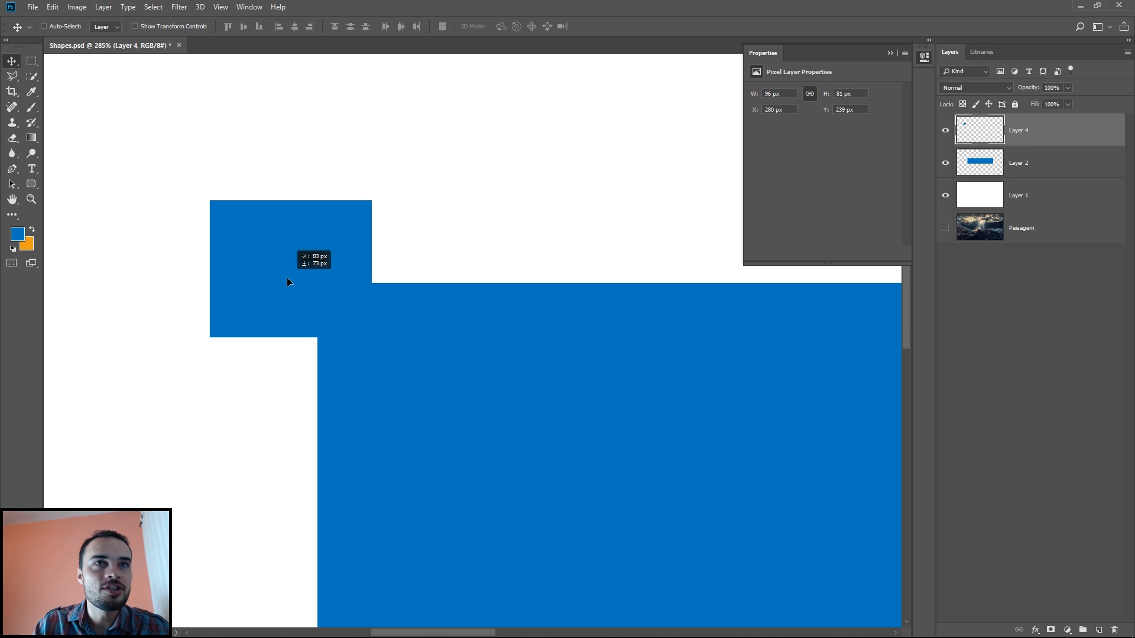
pyautogui.keyDown('ctrl'); pyautogui.click(979, 129); pyautogui.keyUp('ctrl')
pyautogui.click(1060, 177)
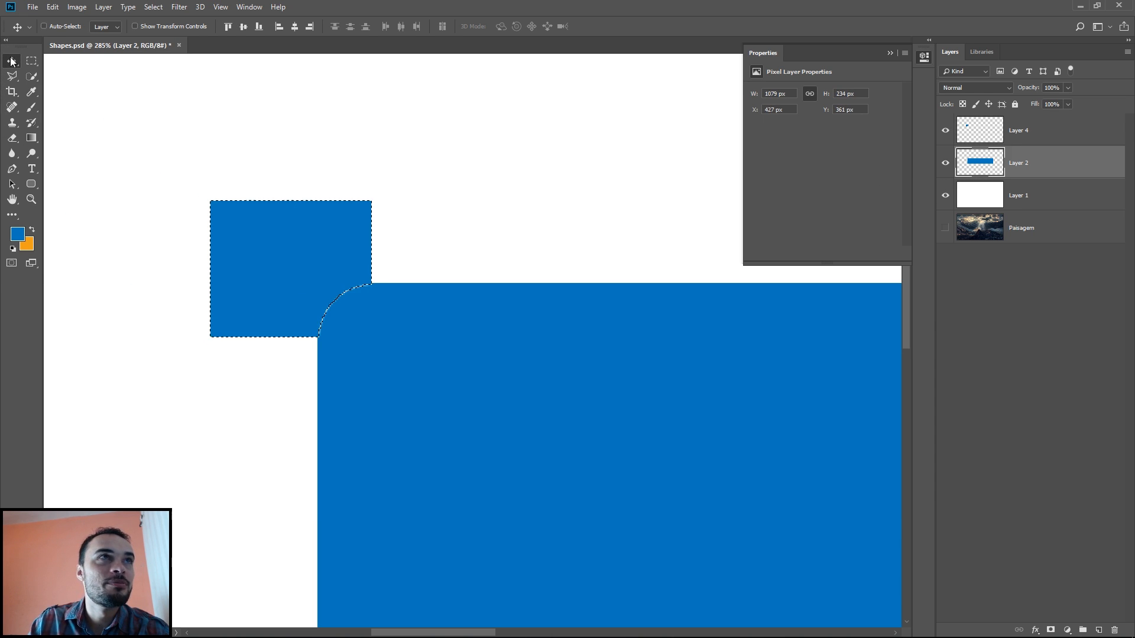
pyautogui.hotkey('ctrl', 'd')
pyautogui.click(1054, 130)
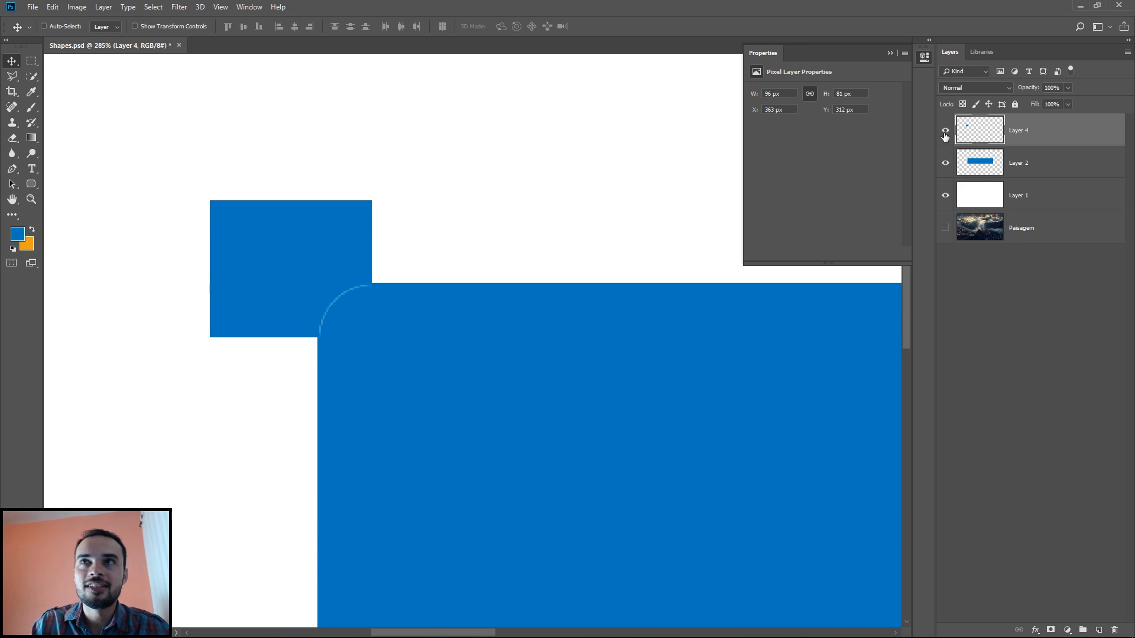
pyautogui.click(945, 130)
# Delete Layer 4 and the bar's Layer 2 together
pyautogui.scroll(-6, 367, 335)
pyautogui.click(1065, 164)
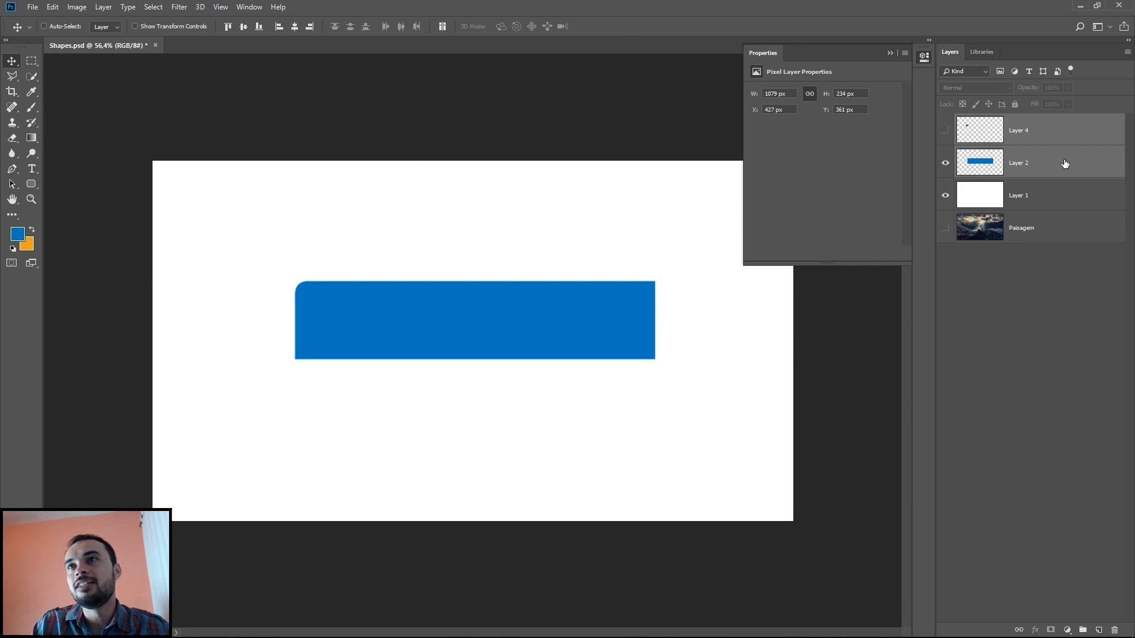
pyautogui.moveTo(1068, 163); pyautogui.dragTo(1115, 630)
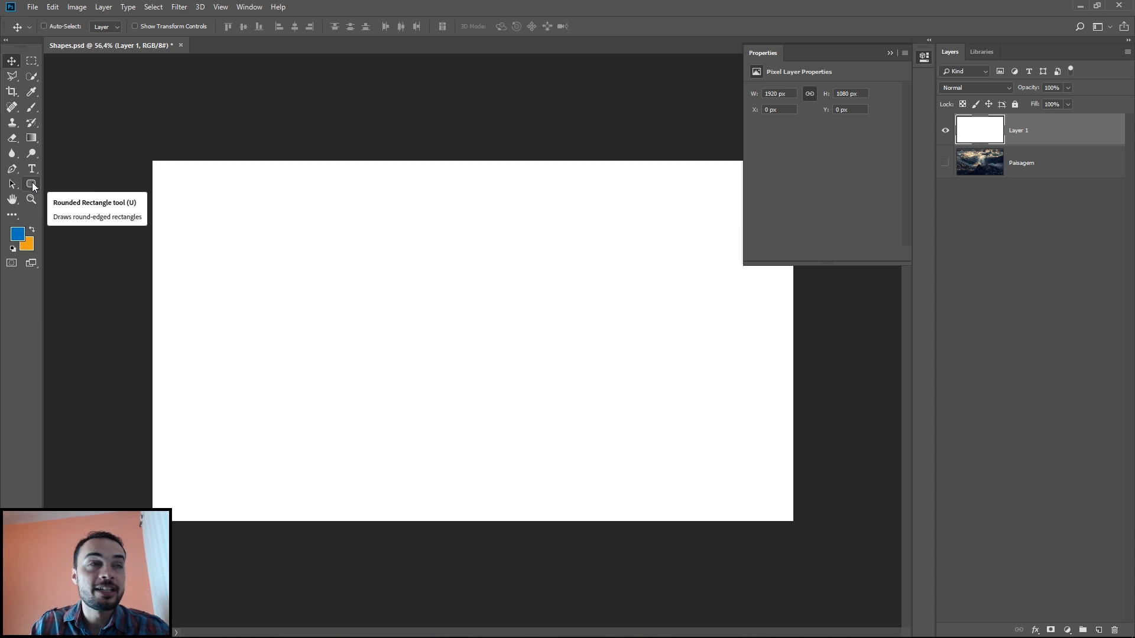
# Draw a rounded rectangle about 1087 × 295 px with a 50 px radius across the upper part of the canvas
pyautogui.click(32, 184)
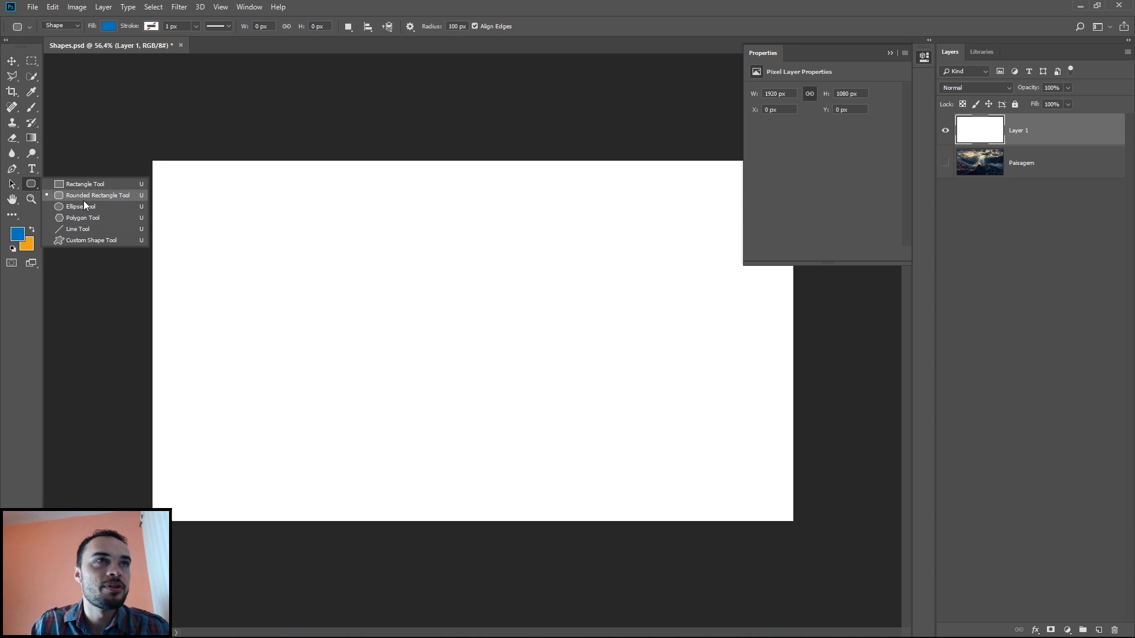
pyautogui.click(101, 195)
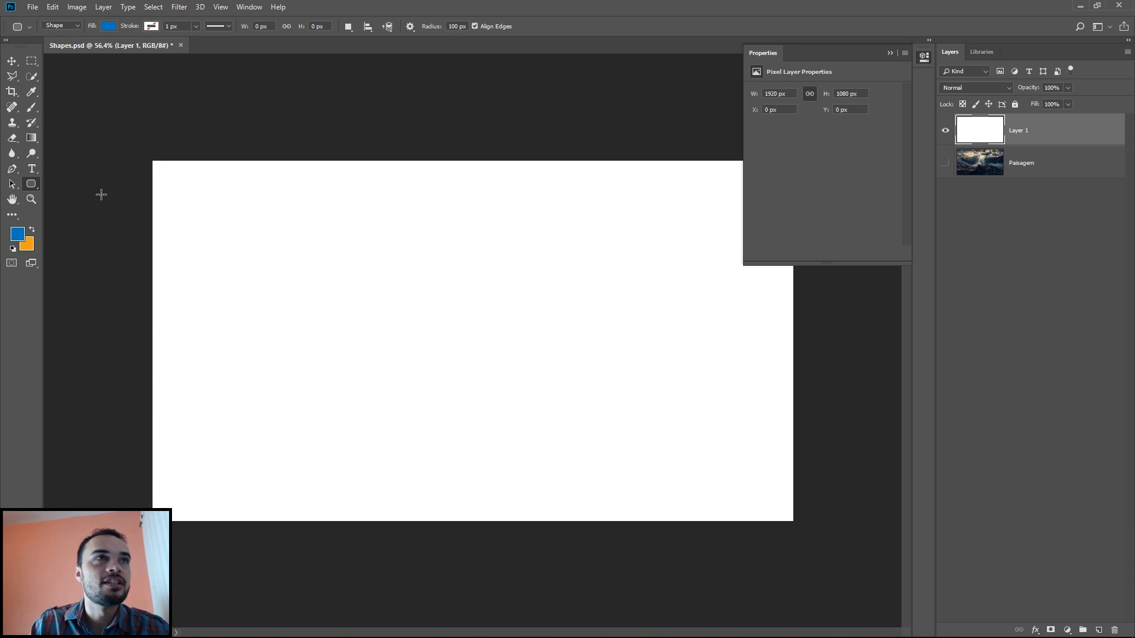
pyautogui.click(456, 26)
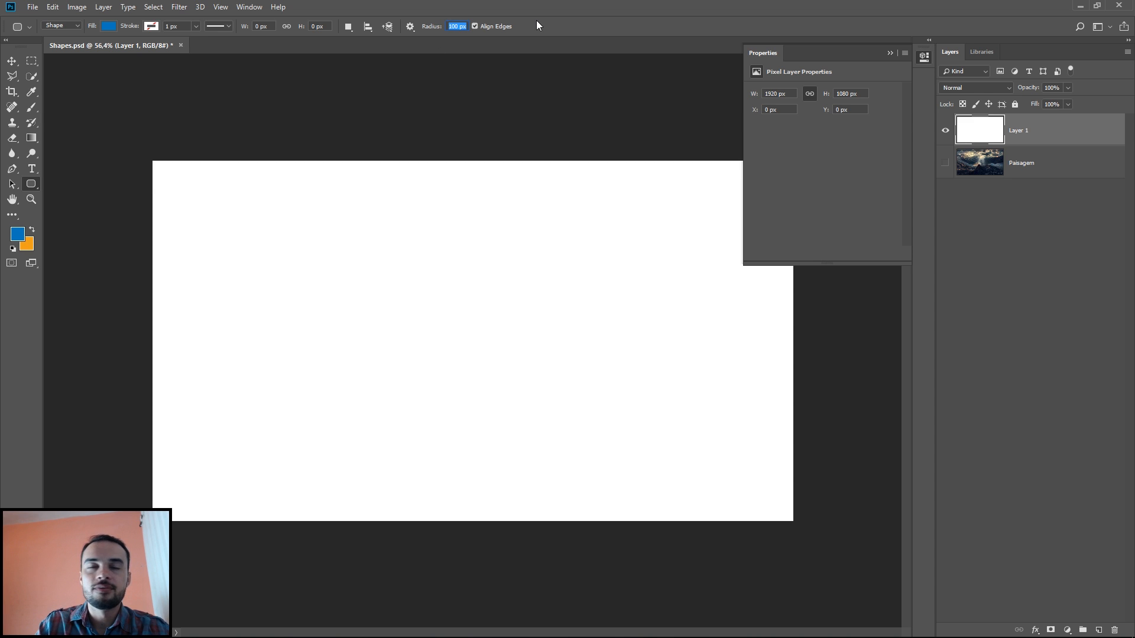
pyautogui.write('50')
pyautogui.press('Return')
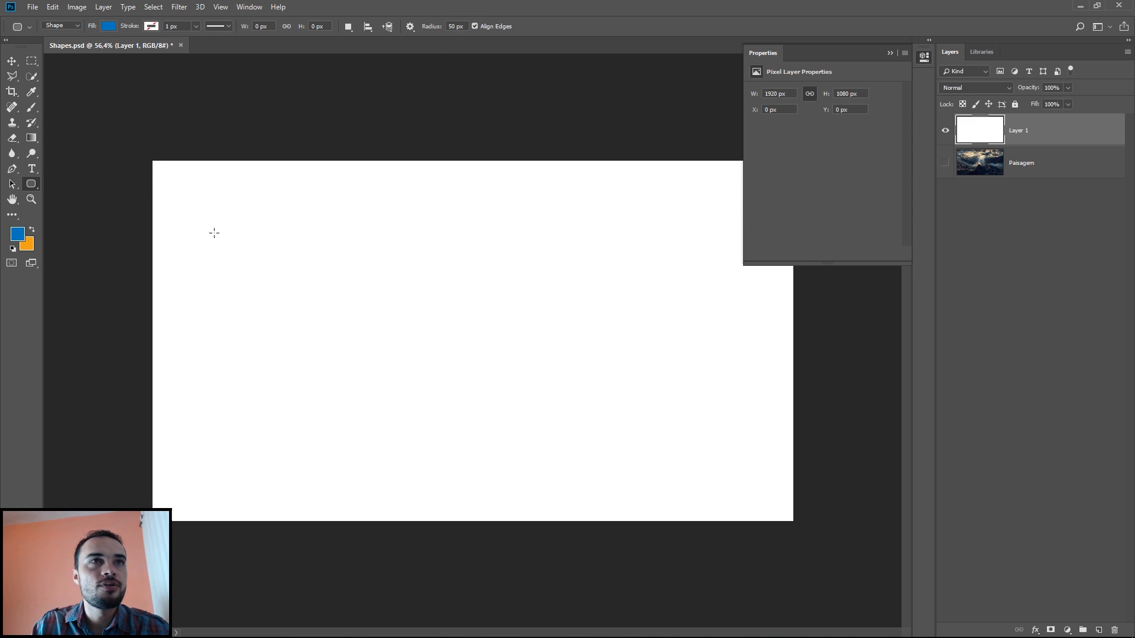
pyautogui.moveTo(194, 206); pyautogui.dragTo(557, 306)
# Set the corner radius to 200 px and draw a second rounded rectangle about 1382 × 529 px below the first
pyautogui.click(459, 26)
pyautogui.write('200')
pyautogui.press('Return')
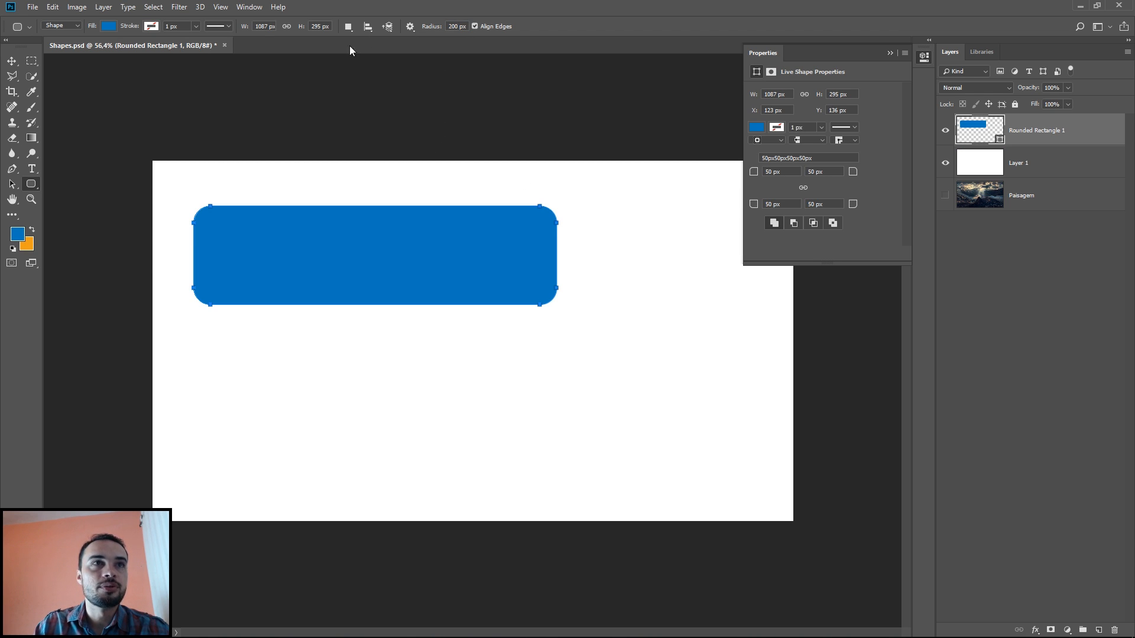
pyautogui.moveTo(206, 322); pyautogui.dragTo(668, 500)
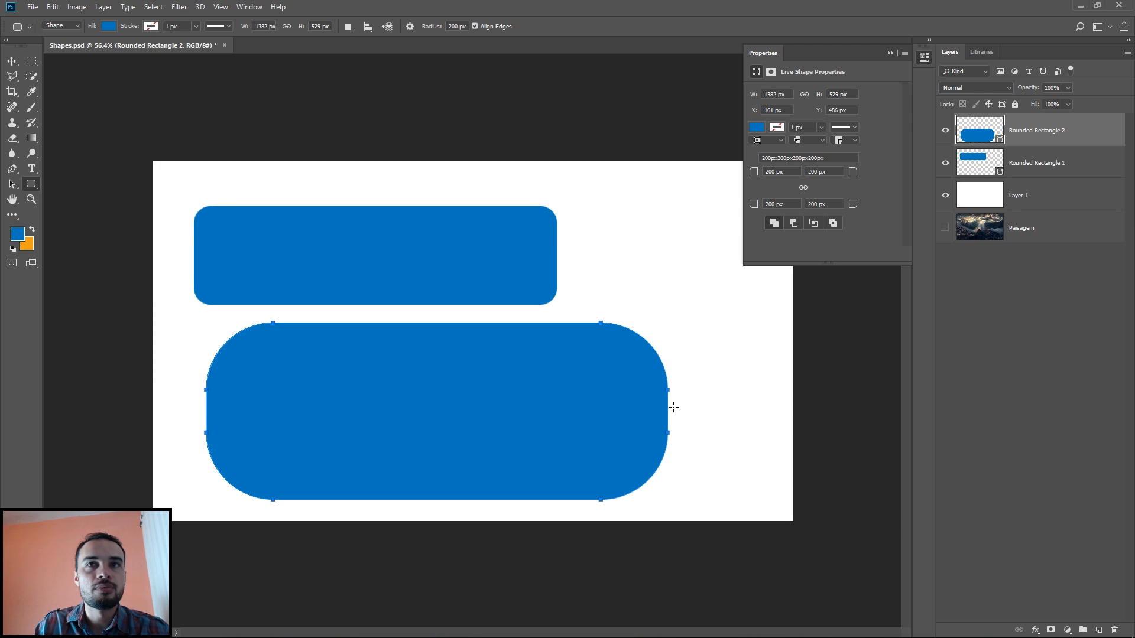
# Delete both rounded rectangle layers
pyautogui.click(13, 62)
pyautogui.keyDown('shift'); pyautogui.click(1088, 171); pyautogui.keyUp('shift')
pyautogui.moveTo(1087, 171); pyautogui.dragTo(1115, 630)
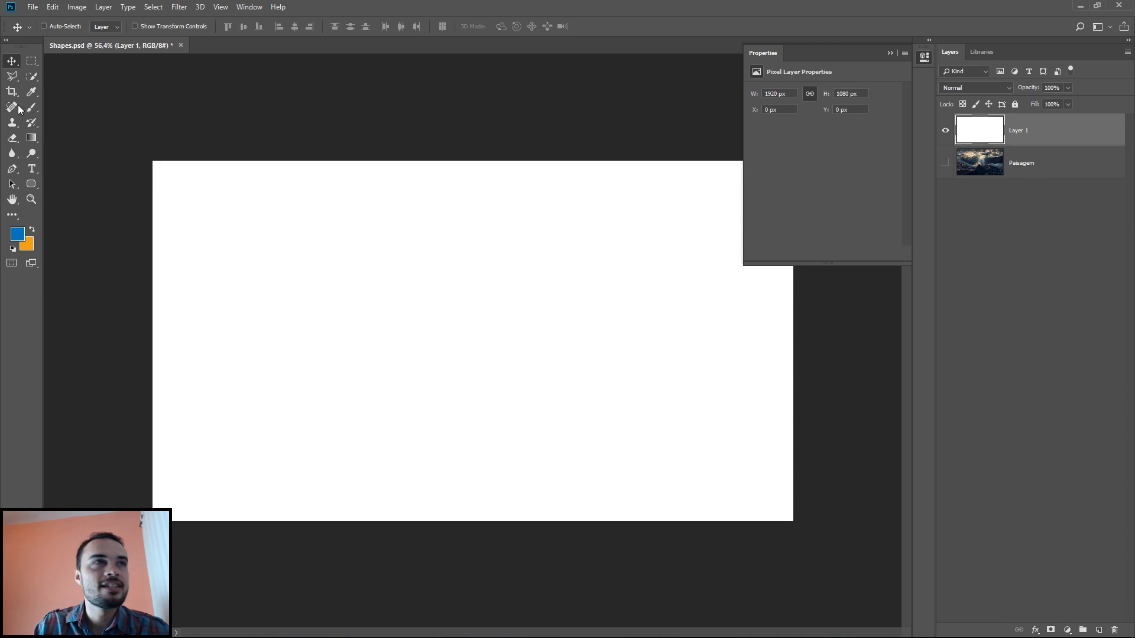
# Draw a plain blue rectangle about 1269 × 279 px with the Rectangle tool in the upper part of the canvas
pyautogui.click(32, 184)
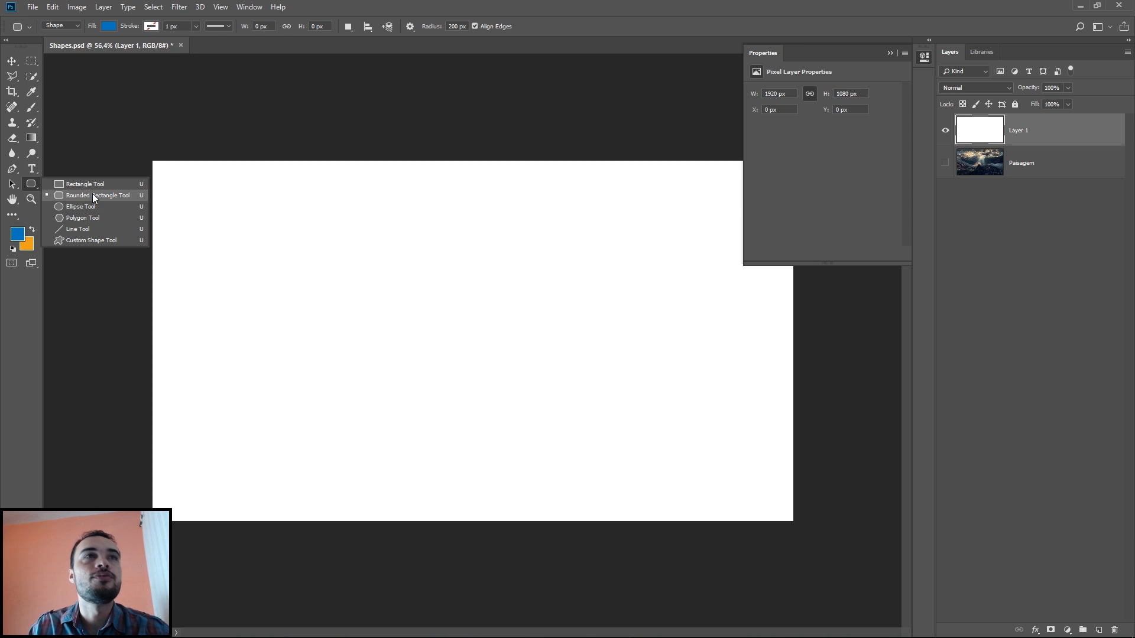
pyautogui.click(93, 195)
pyautogui.click(32, 184)
pyautogui.click(74, 184)
pyautogui.moveTo(186, 219); pyautogui.dragTo(610, 314)
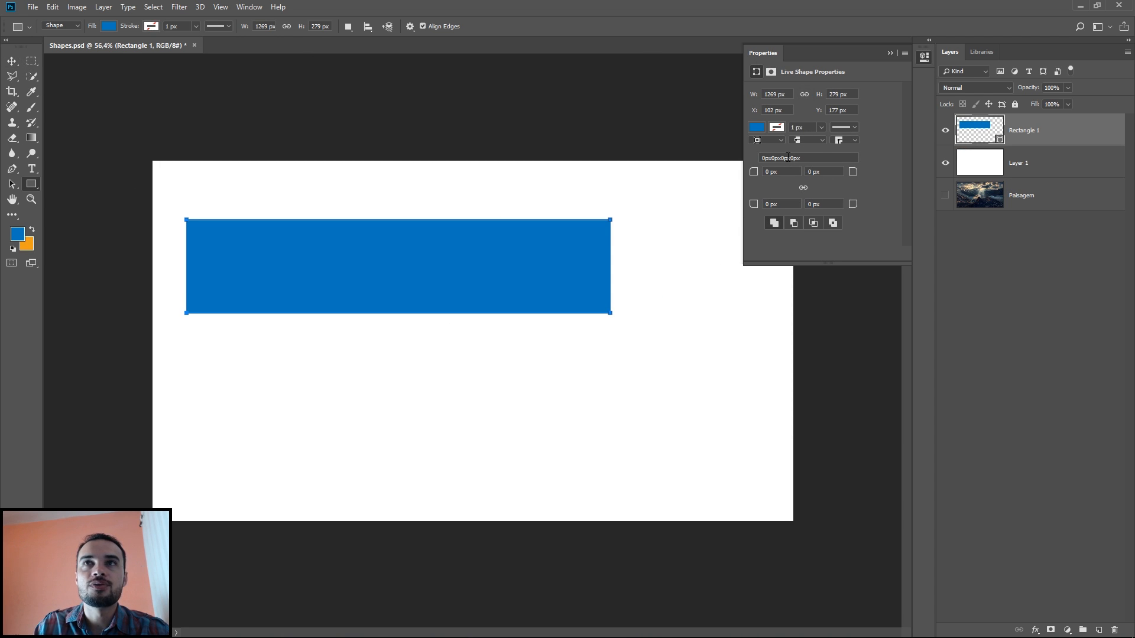
# Set all four corner radii of the rectangle to 50 px and move the shape slightly lower on the canvas
pyautogui.click(803, 188)
pyautogui.write('50')
pyautogui.press('Return')
pyautogui.press('v')
pyautogui.moveTo(482, 260); pyautogui.dragTo(498, 302)
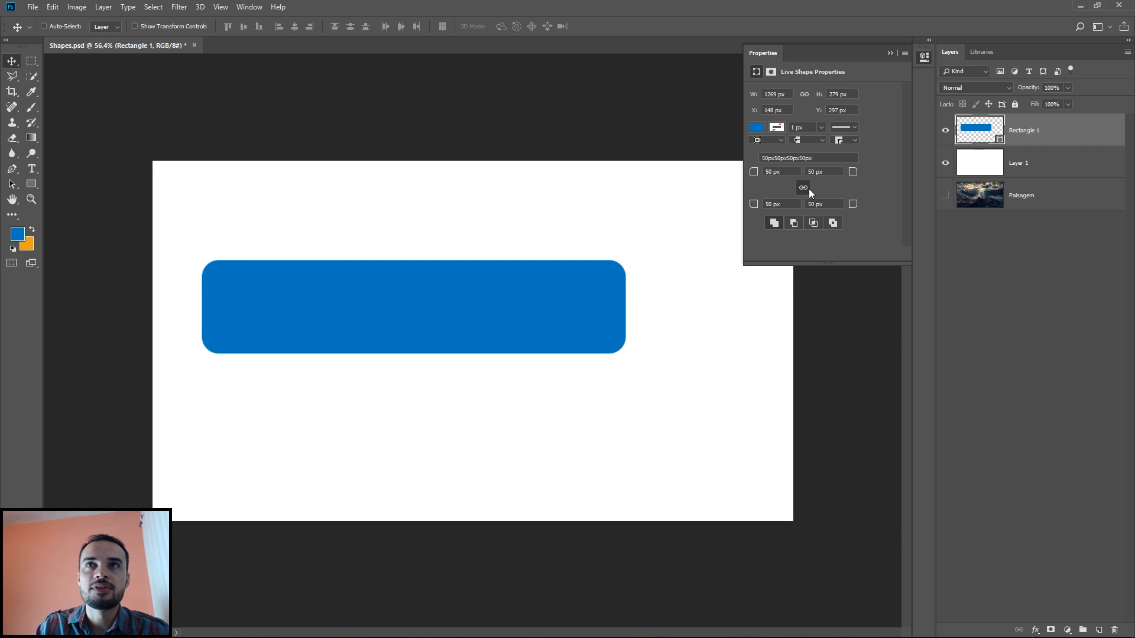
# Set only the rectangle's lower-right corner radius to 200 px and move the shape toward the canvas's upper-left corner
pyautogui.write('200')
pyautogui.press('Return')
pyautogui.moveTo(409, 295); pyautogui.dragTo(388, 223)
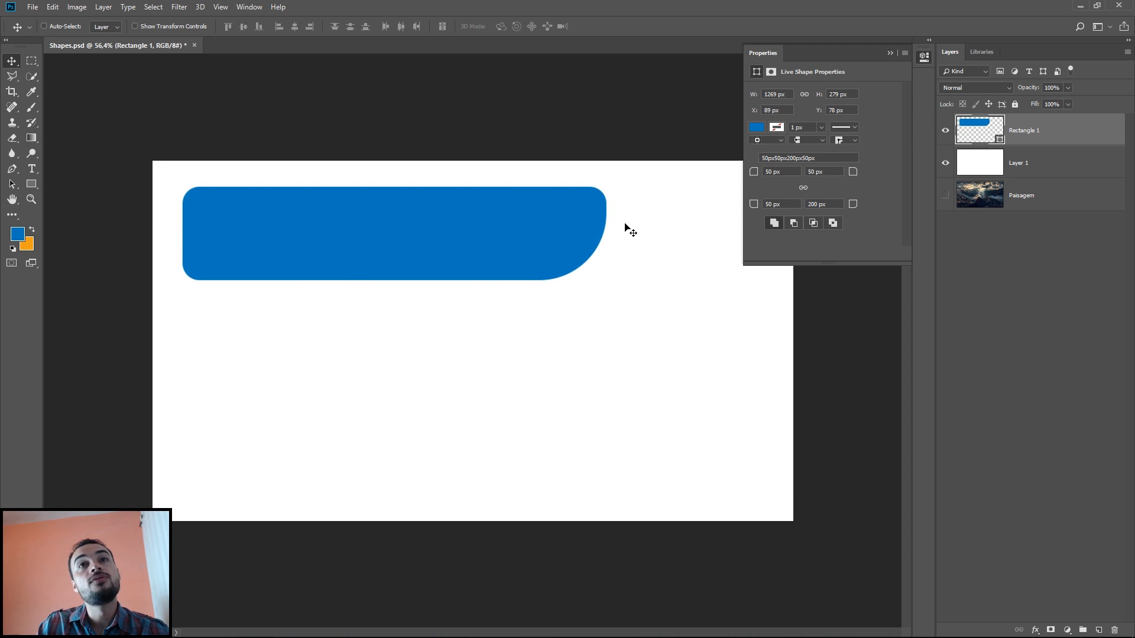
pyautogui.moveTo(258, 226); pyautogui.dragTo(250, 225)
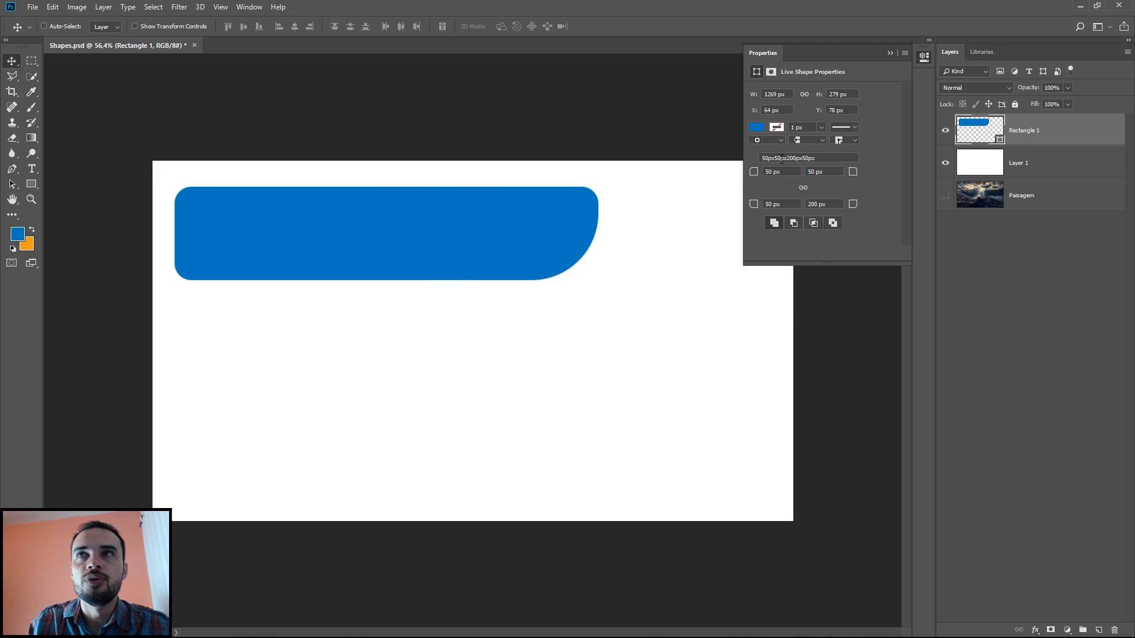
# Delete the Rectangle 1 layer, replace the visible white Layer 1 with the Paisagem layer, and show the guides
pyautogui.moveTo(1049, 139); pyautogui.dragTo(1114, 630)
pyautogui.click(946, 164)
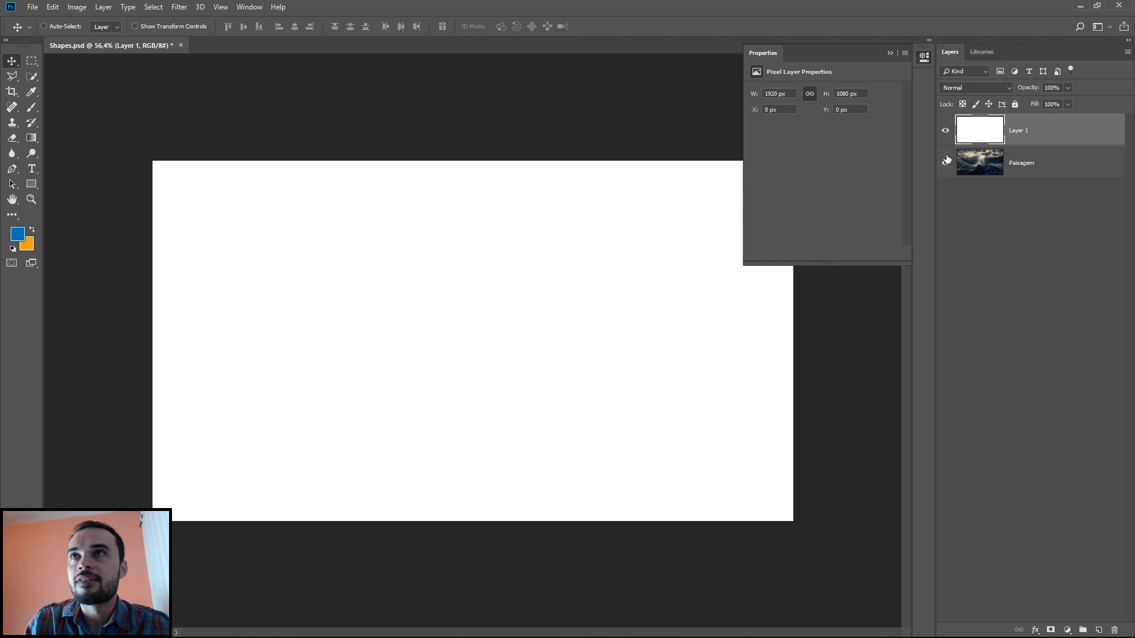
pyautogui.click(945, 126)
pyautogui.click(1064, 176)
pyautogui.hotkey('ctrl', ';')
pyautogui.keyDown('alt'); pyautogui.scroll(4, 447, 474); pyautogui.keyUp('alt')
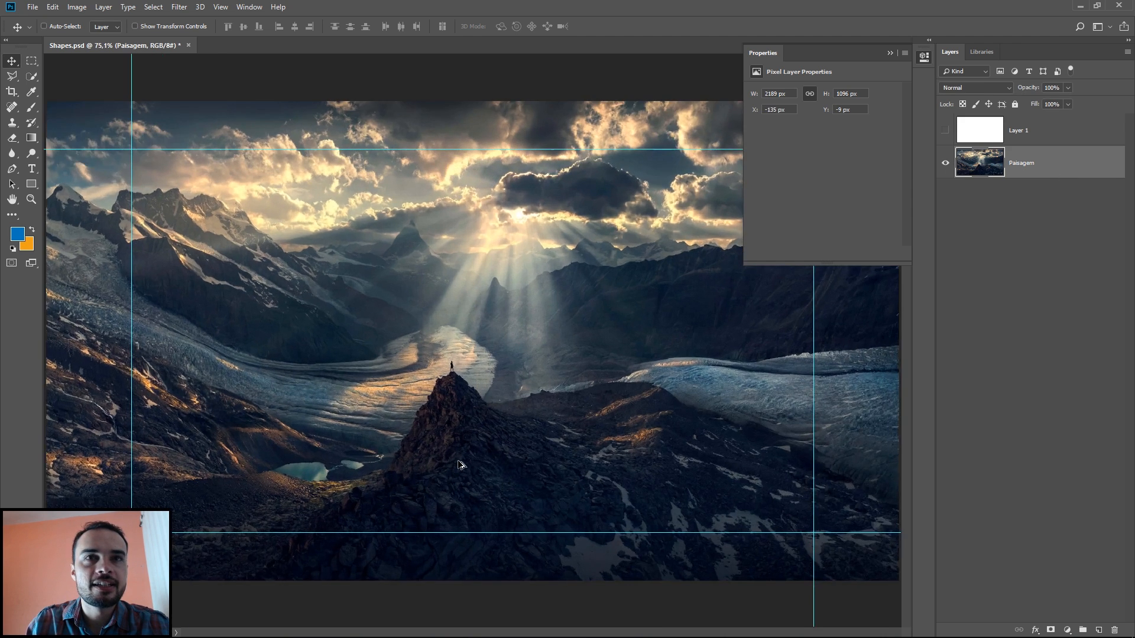
# Add the white caption text "Texto da legenda" in the lower part of the landscape
pyautogui.scroll(-5, 467, 414)
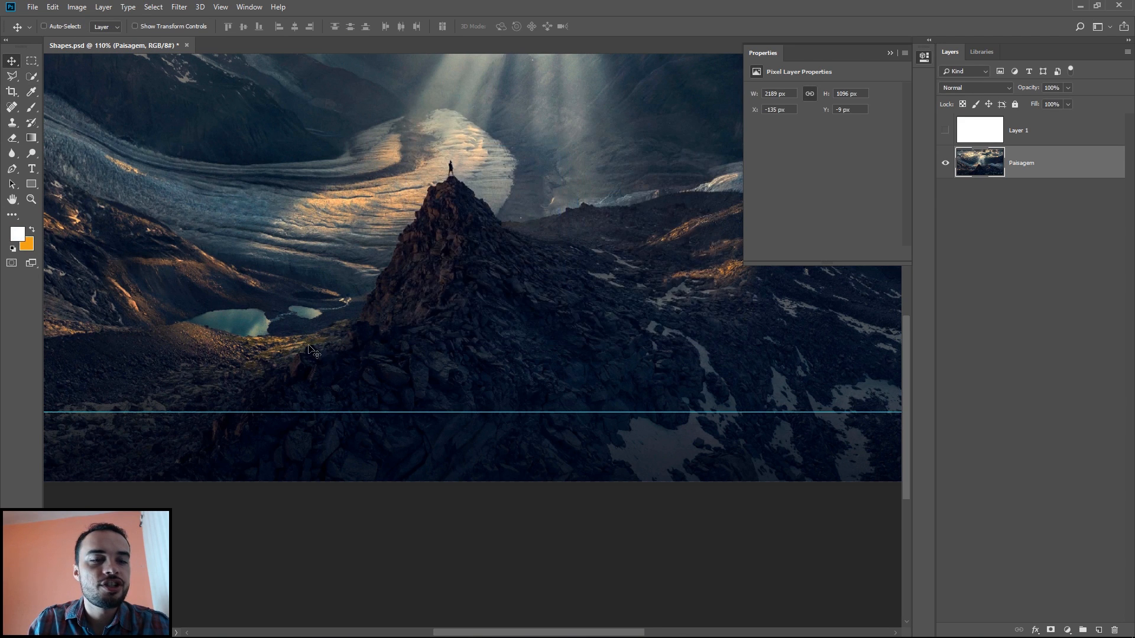
pyautogui.press('t')
pyautogui.click(343, 304)
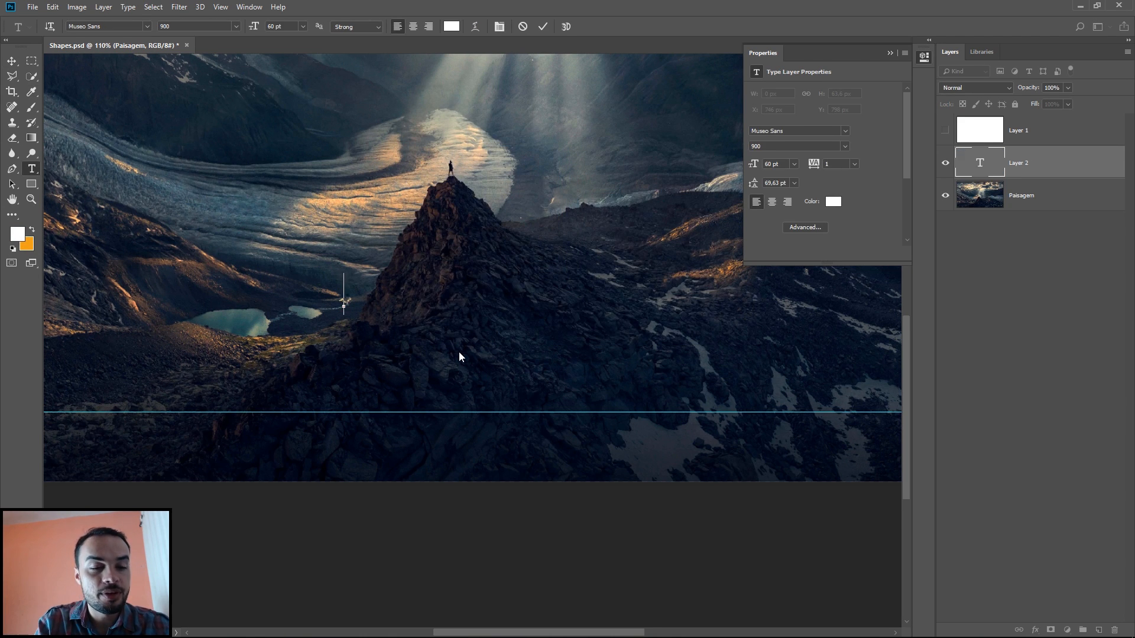
pyautogui.write('Text')
pyautogui.write('a legenda')
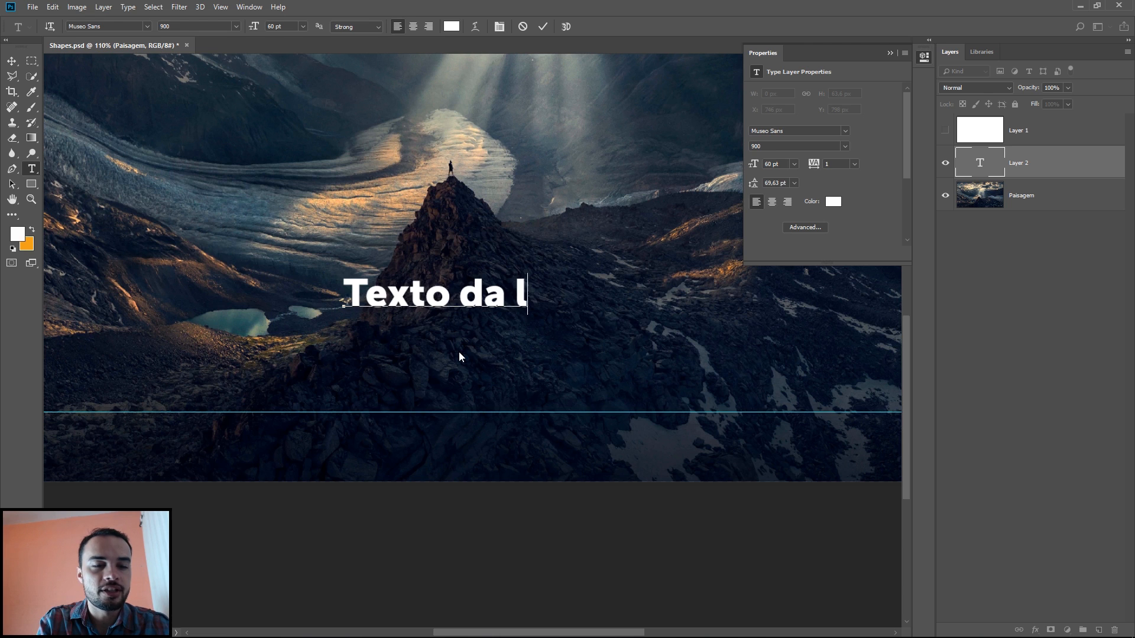
# Center-align the caption text and position it just above the lower horizontal guide
pyautogui.hotkey('ctrl', 'a')
pyautogui.click(413, 26)
pyautogui.click(542, 26)
pyautogui.press('v')
pyautogui.moveTo(447, 263); pyautogui.dragTo(561, 347)
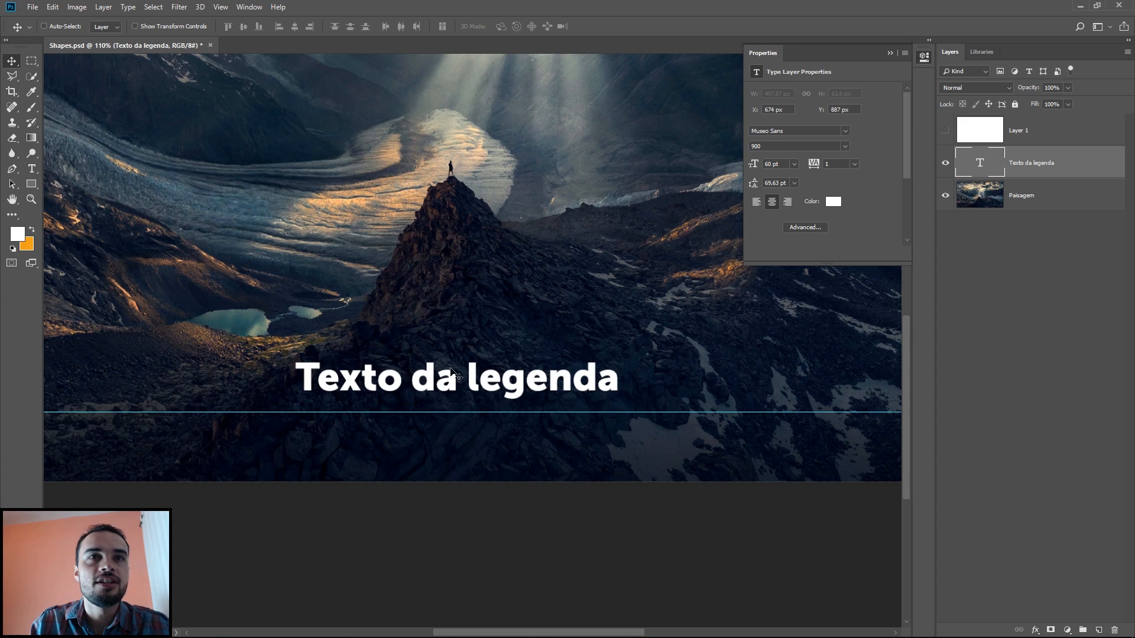
# Create a new layer beneath the caption and fill a marquee selection about 611 × 96 px behind the text with orange
pyautogui.click(32, 61)
pyautogui.click(1034, 195)
pyautogui.hotkey('ctrl', 'shift', 'alt', 'n')
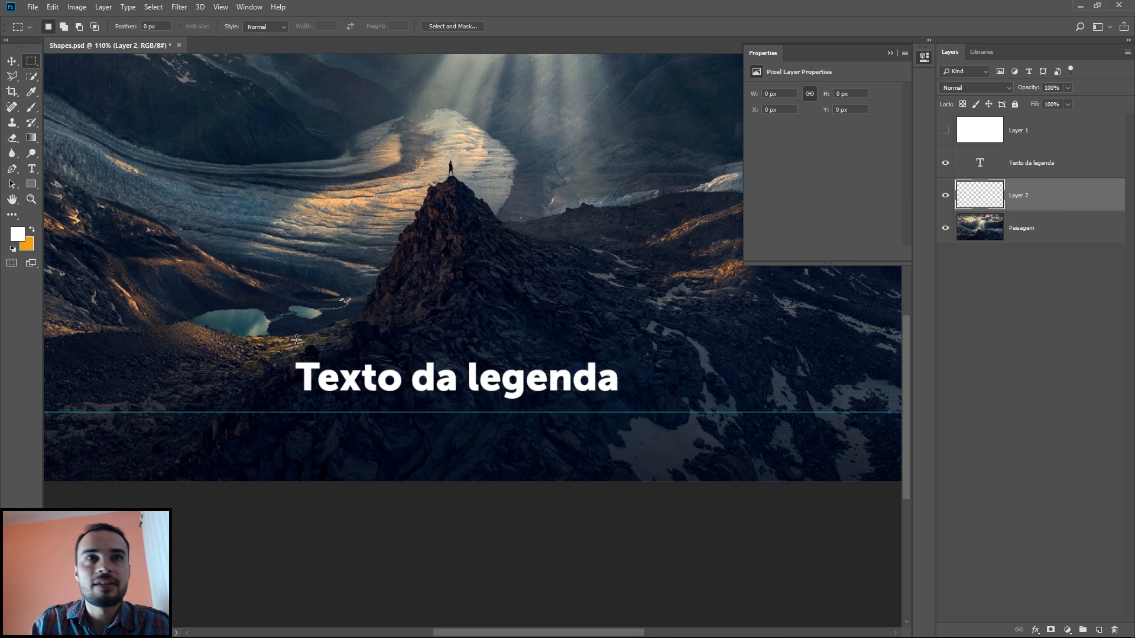
pyautogui.moveTo(261, 351); pyautogui.dragTo(657, 411)
pyautogui.hotkey('ctrl', 'BackSpace')
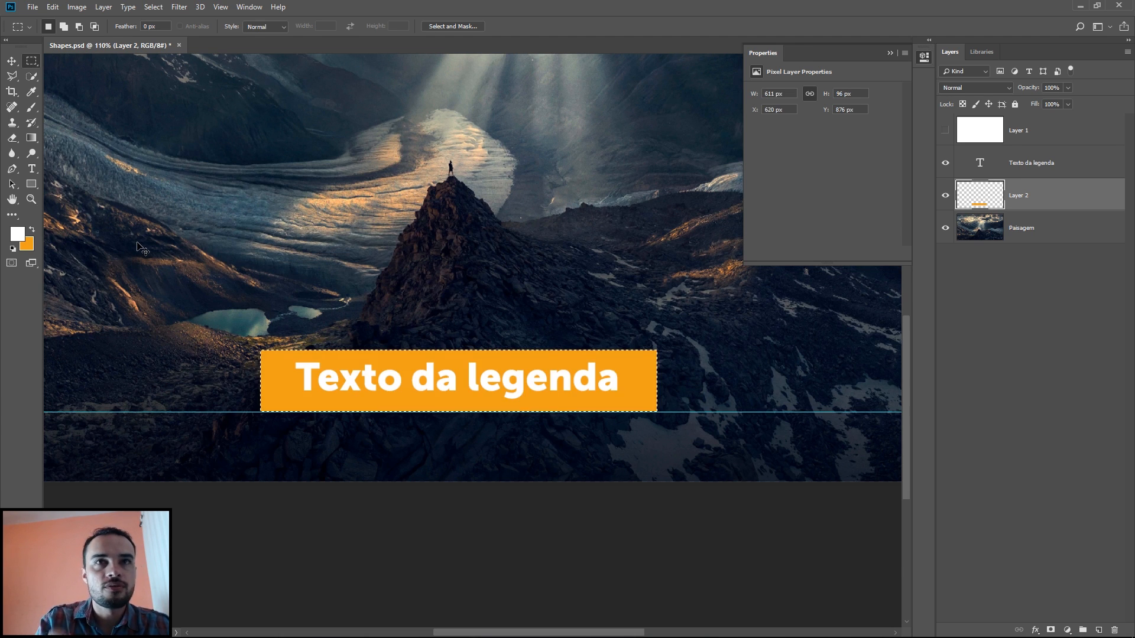
pyautogui.hotkey('ctrl', 'd')
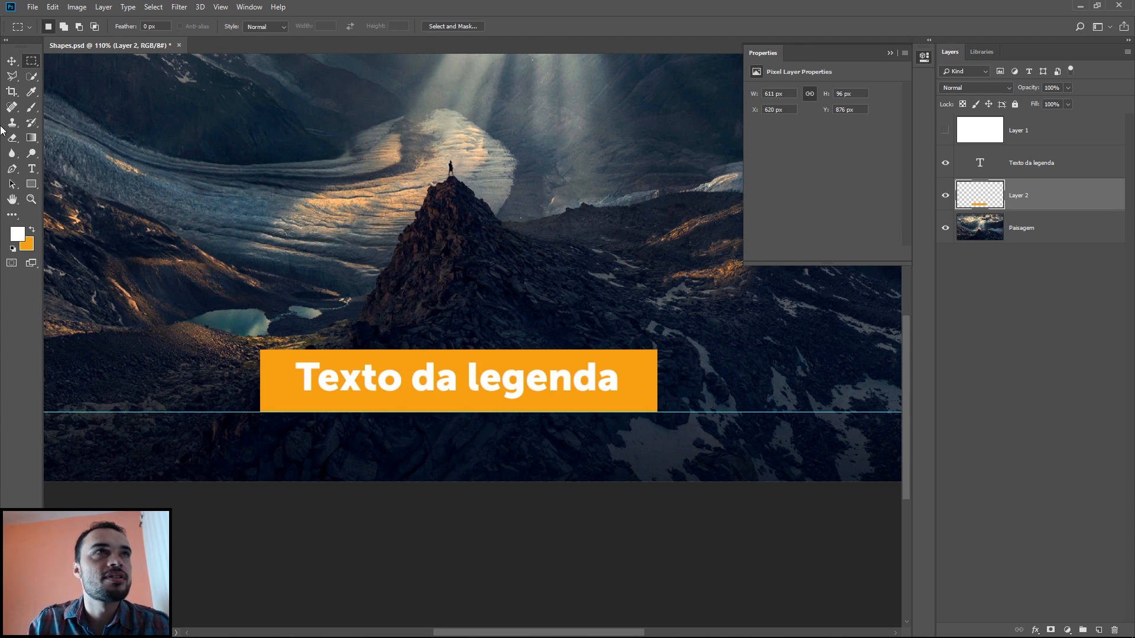
# Select the caption text and orange box layers together and examine their placement in the whole image
pyautogui.click(12, 61)
pyautogui.keyDown('shift'); pyautogui.click(1032, 162); pyautogui.keyUp('shift')
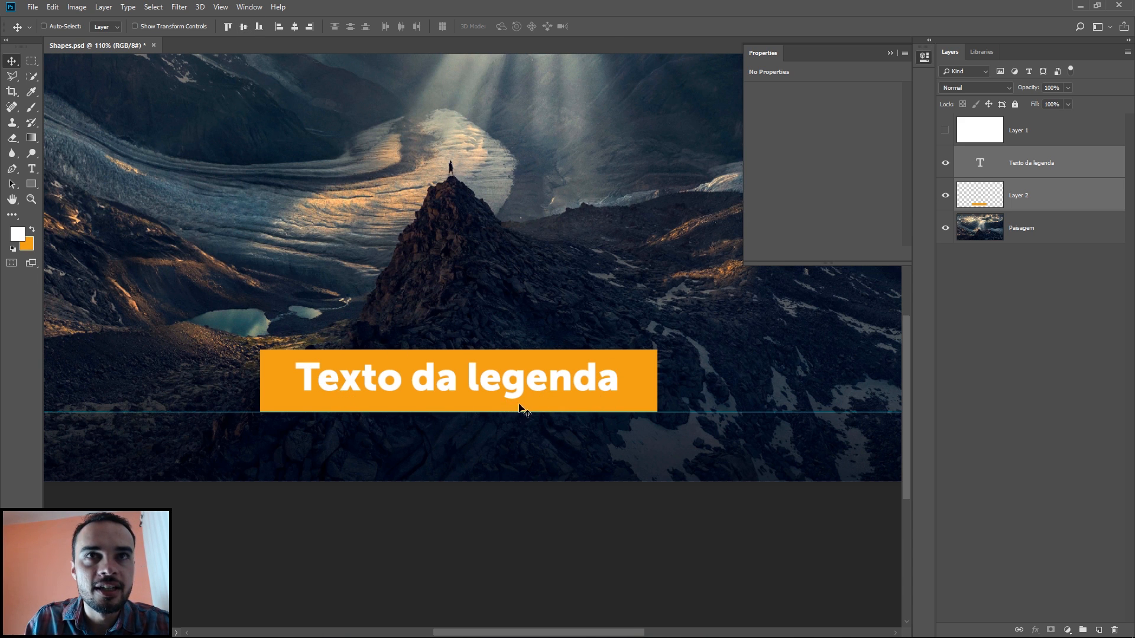
pyautogui.scroll(2, 520, 408)
pyautogui.scroll(-5, 400, 329)
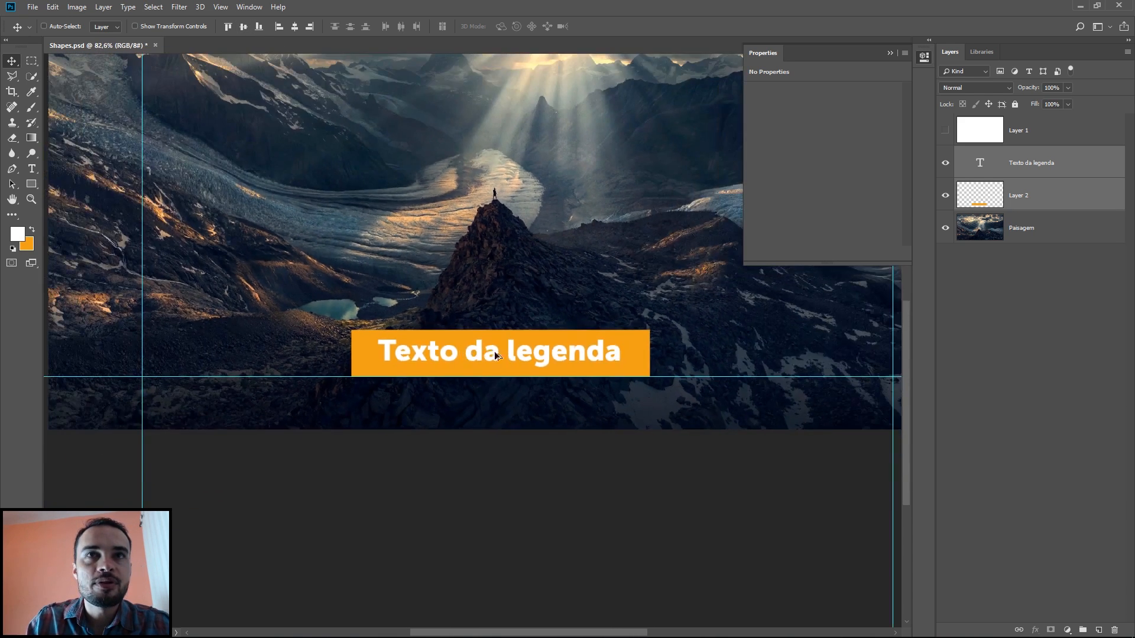
pyautogui.scroll(-2, 488, 353)
pyautogui.scroll(2, 419, 529)
pyautogui.scroll(-2, 355, 541)
pyautogui.scroll(1, 462, 511)
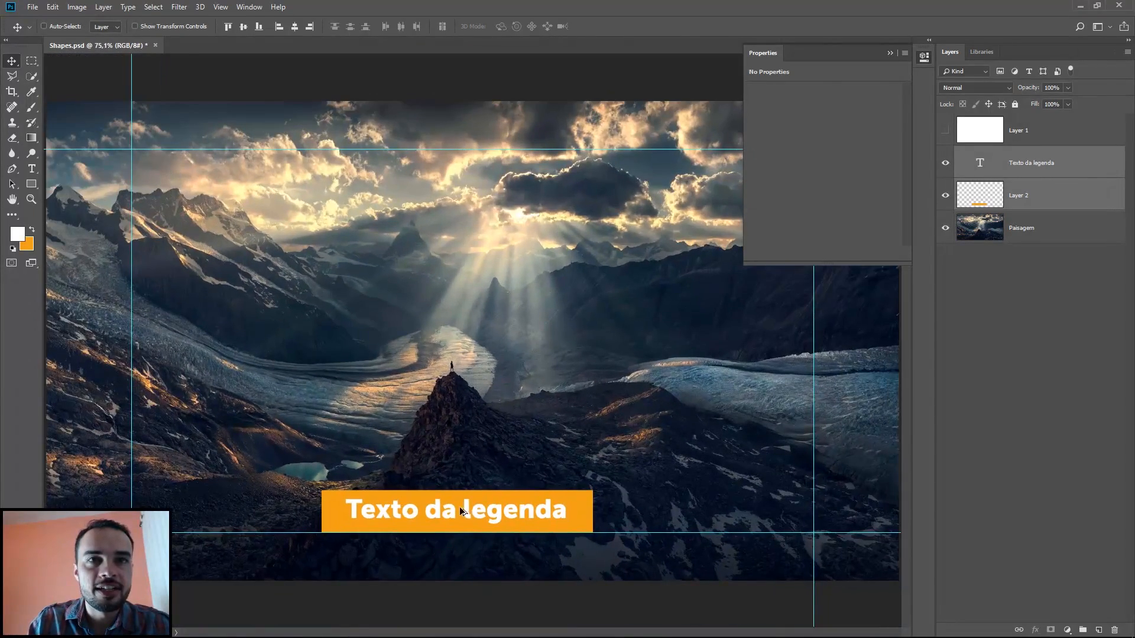
# Delete the hidden Layer 1 and narrow the orange box symmetrically around its center to about 558 px wide
pyautogui.moveTo(1046, 121); pyautogui.dragTo(1114, 626)
pyautogui.click(1034, 164)
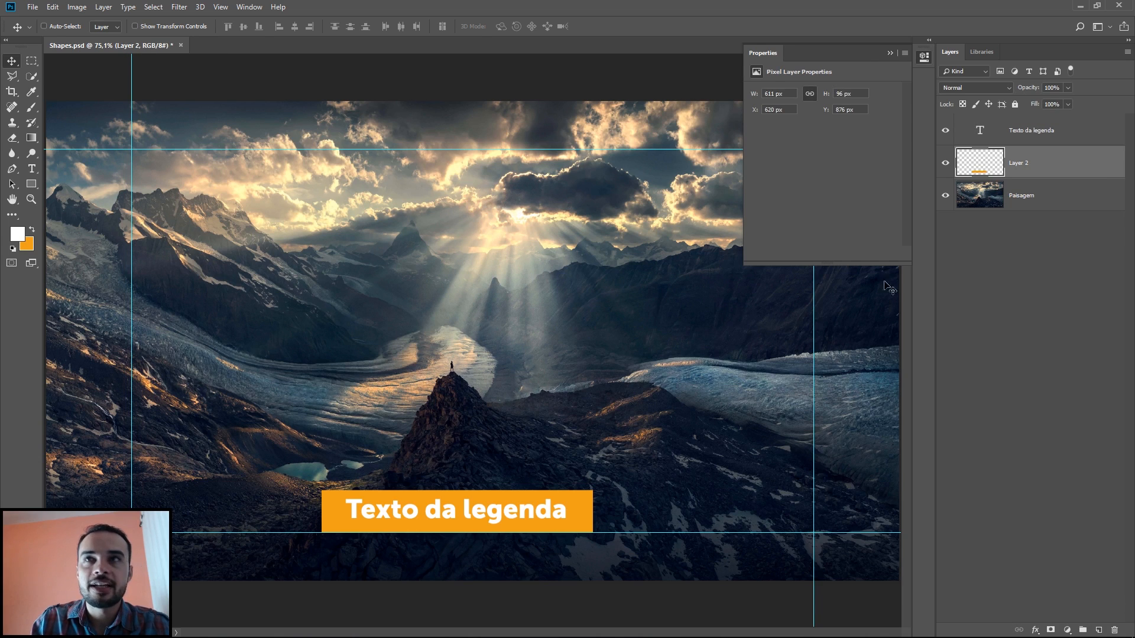
pyautogui.hotkey('ctrl', 't')
pyautogui.keyDown('alt'); pyautogui.moveTo(584, 520); pyautogui.dragTo(572, 515); pyautogui.keyUp('alt')
pyautogui.press('Return')
# Load the orange box's outline as a selection and change the foreground color to a vivid purple
pyautogui.keyDown('ctrl'); pyautogui.click(987, 161); pyautogui.keyUp('ctrl')
pyautogui.click(32, 229)
pyautogui.click(17, 233)
pyautogui.click(573, 184)
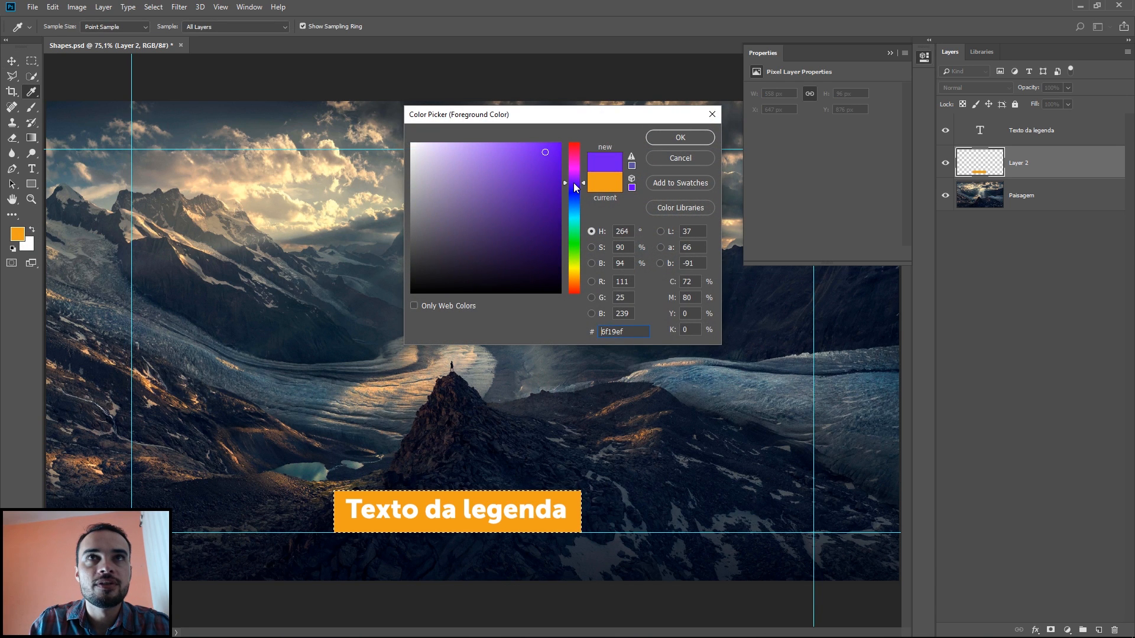
pyautogui.click(555, 147)
pyautogui.click(681, 137)
# Fill the box selection with the purple foreground on a new layer and delete the orange Layer 2
pyautogui.hotkey('ctrl', 'shift', 'alt', 'n')
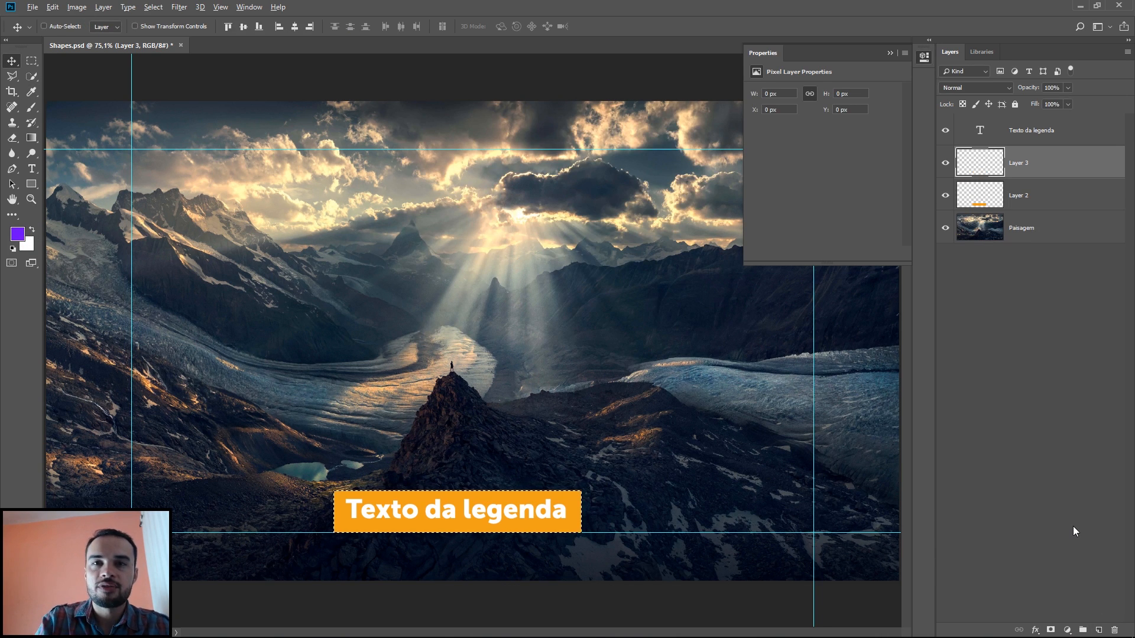
pyautogui.hotkey('alt', 'BackSpace')
pyautogui.hotkey('ctrl', 'd')
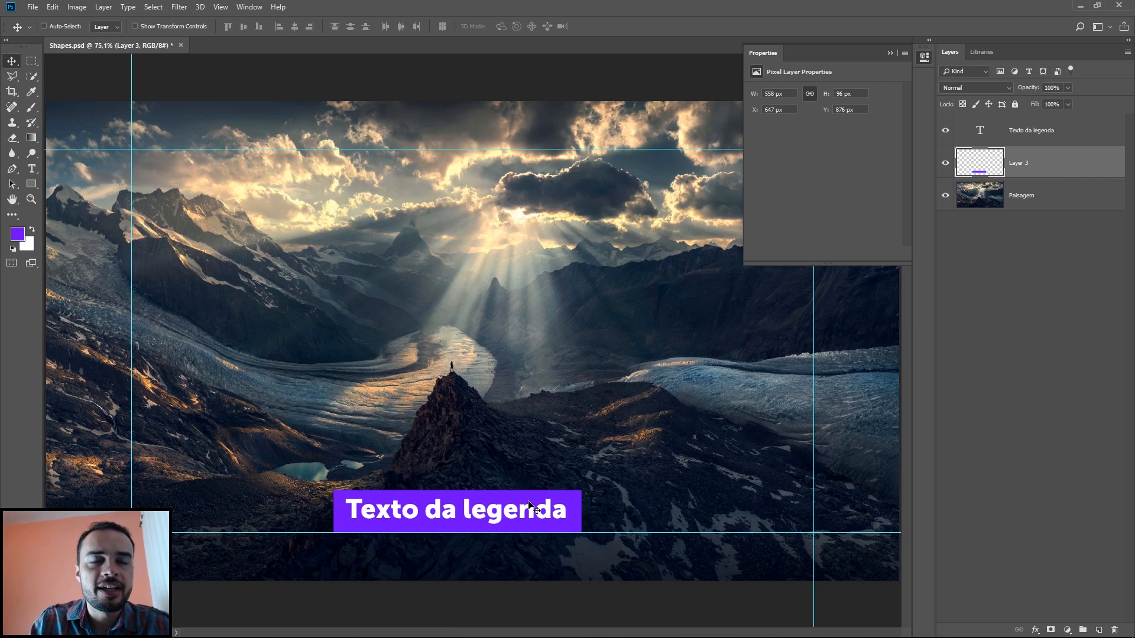
# Duplicate the caption text and purple box layers, hide the originals and the text copy, and select the Layer 3 copy
pyautogui.scroll(3, 362, 566)
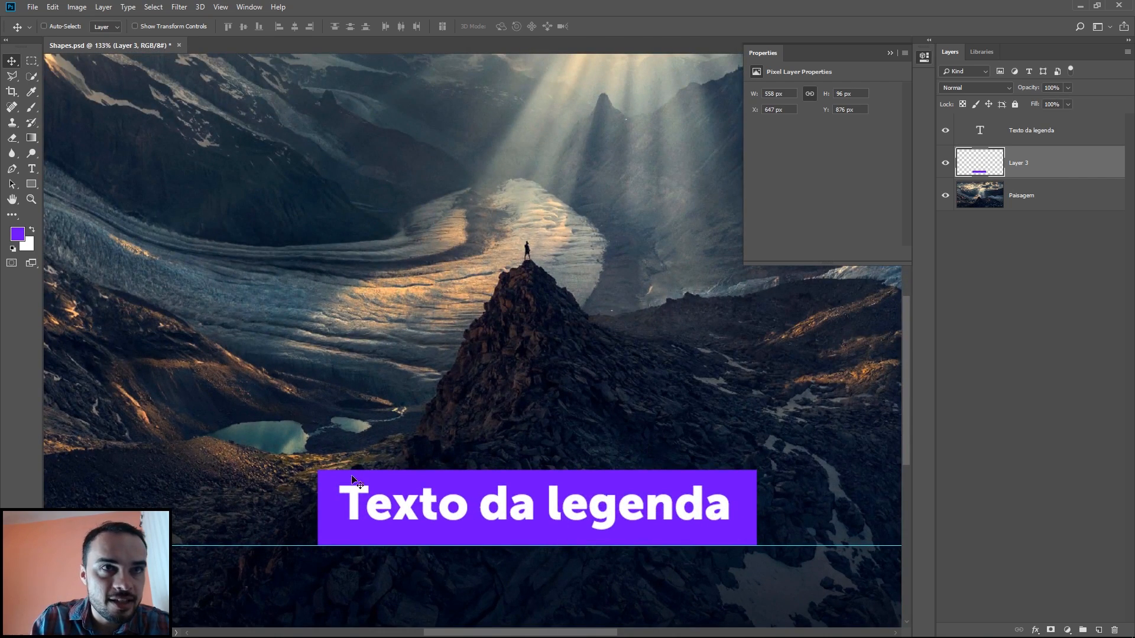
pyautogui.scroll(-2, 502, 478)
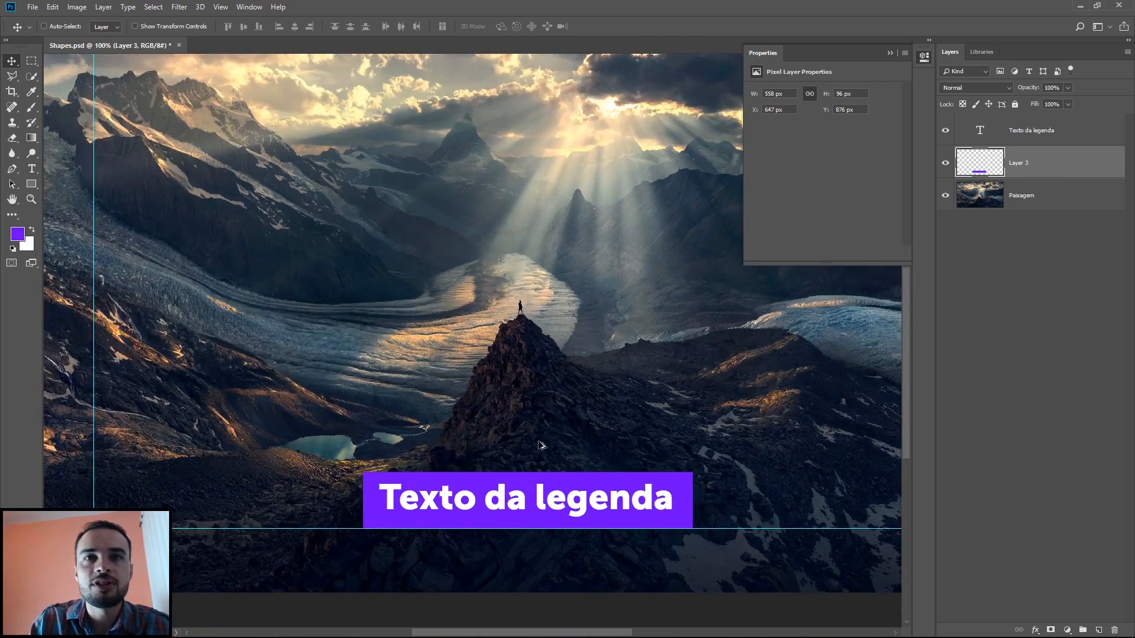
pyautogui.keyDown('shift'); pyautogui.click(1070, 130); pyautogui.keyUp('shift')
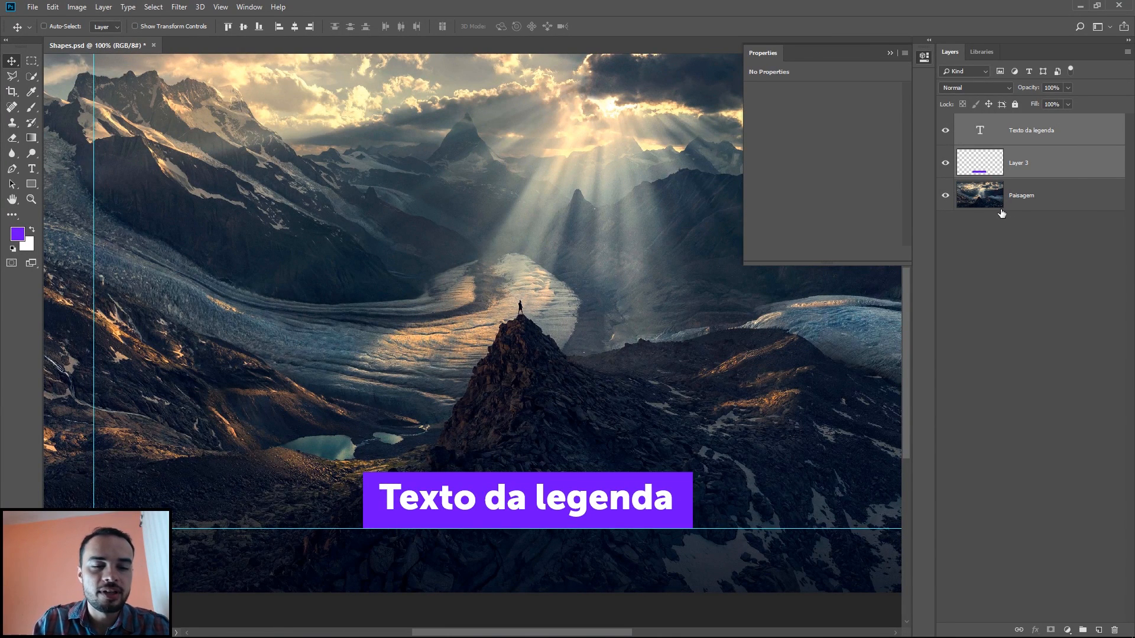
pyautogui.hotkey('ctrl', 'j')
pyautogui.click(945, 228)
pyautogui.click(1039, 137)
pyautogui.click(946, 130)
pyautogui.click(1049, 166)
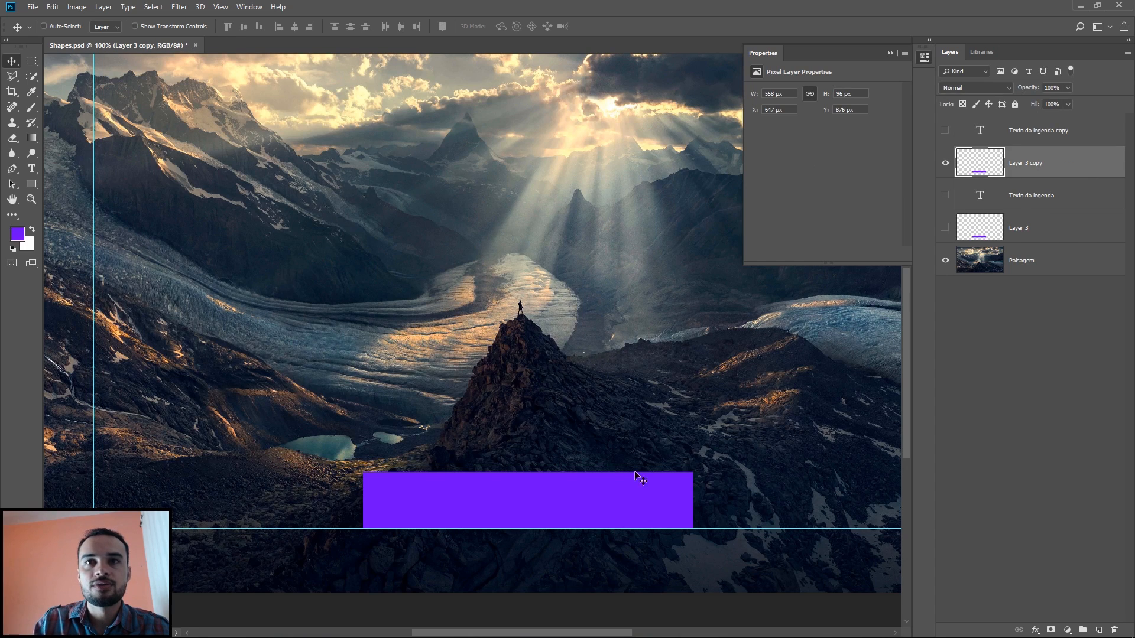
# Stretch the copied purple box symmetrically to 1768 px wide, keeping its height
pyautogui.hotkey('ctrl', 't')
pyautogui.moveTo(694, 501); pyautogui.dragTo(744, 500)
pyautogui.press('Return')
pyautogui.hotkey('ctrl', 't')
pyautogui.scroll(-2, 646, 486)
pyautogui.moveTo(586, 469); pyautogui.dragTo(786, 480)
pyautogui.press('Return')
pyautogui.scroll(1, 783, 486)
pyautogui.hotkey('ctrl', 't')
pyautogui.press('Return')
pyautogui.hotkey('ctrl', 't')
pyautogui.press('Return')
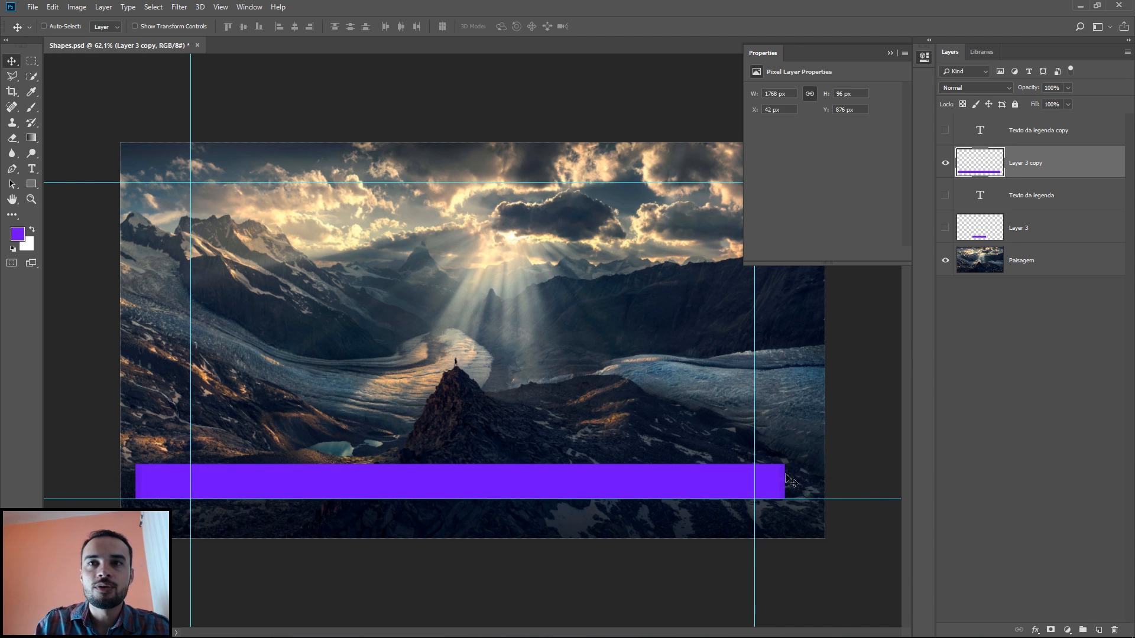
# Narrow the stretched purple box symmetrically to 1697 px wide
pyautogui.scroll(12, 792, 491)
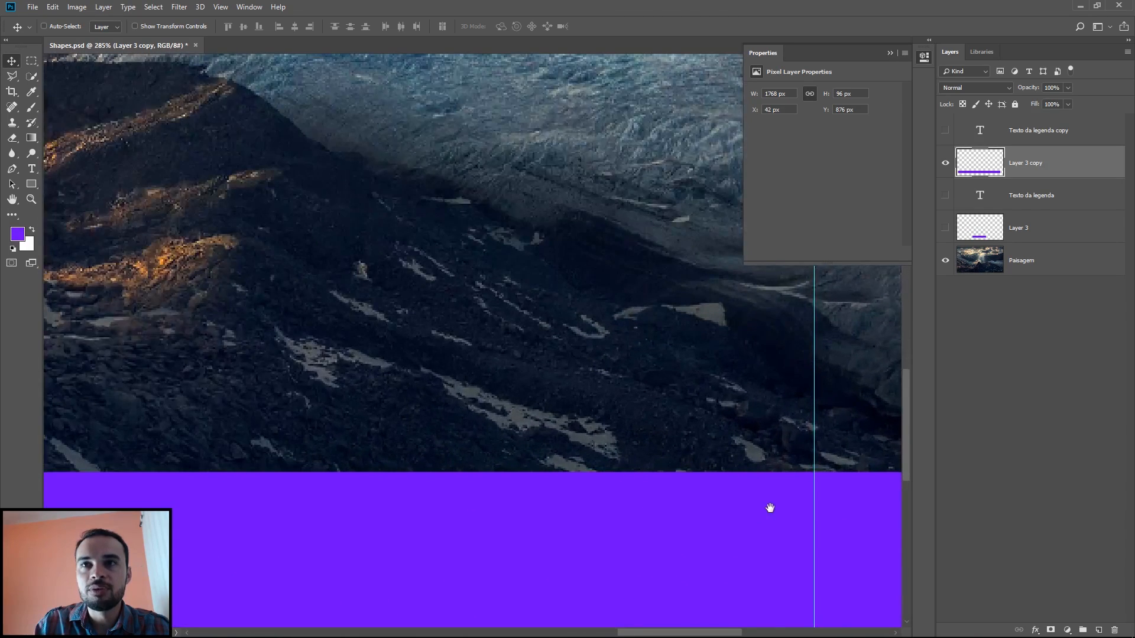
pyautogui.moveTo(770, 507); pyautogui.dragTo(456, 416)
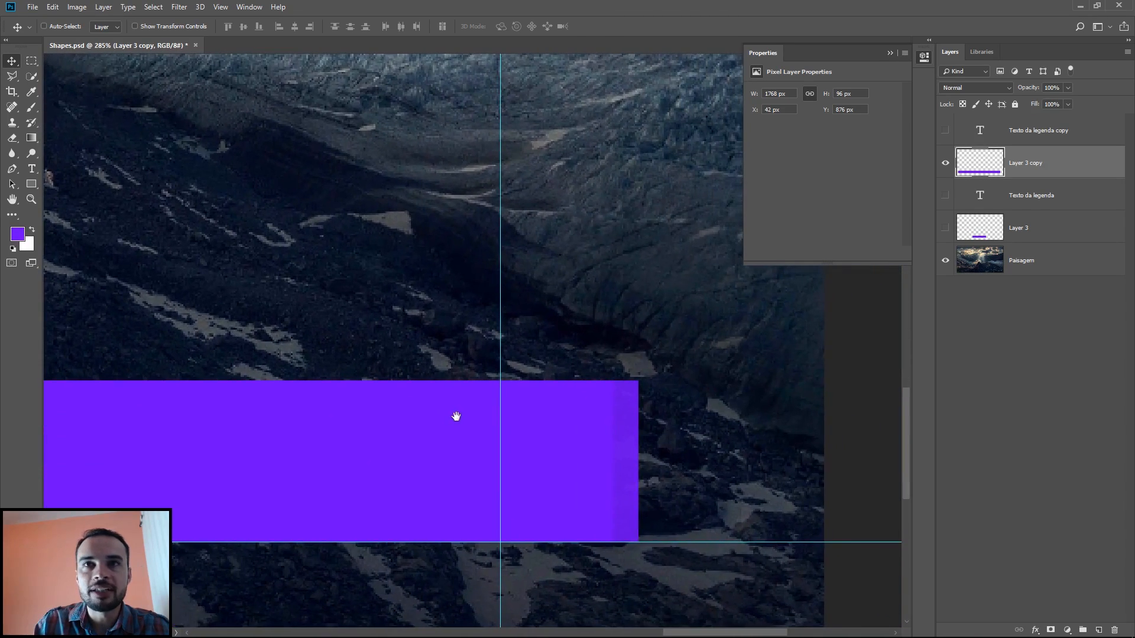
pyautogui.scroll(3, 639, 440)
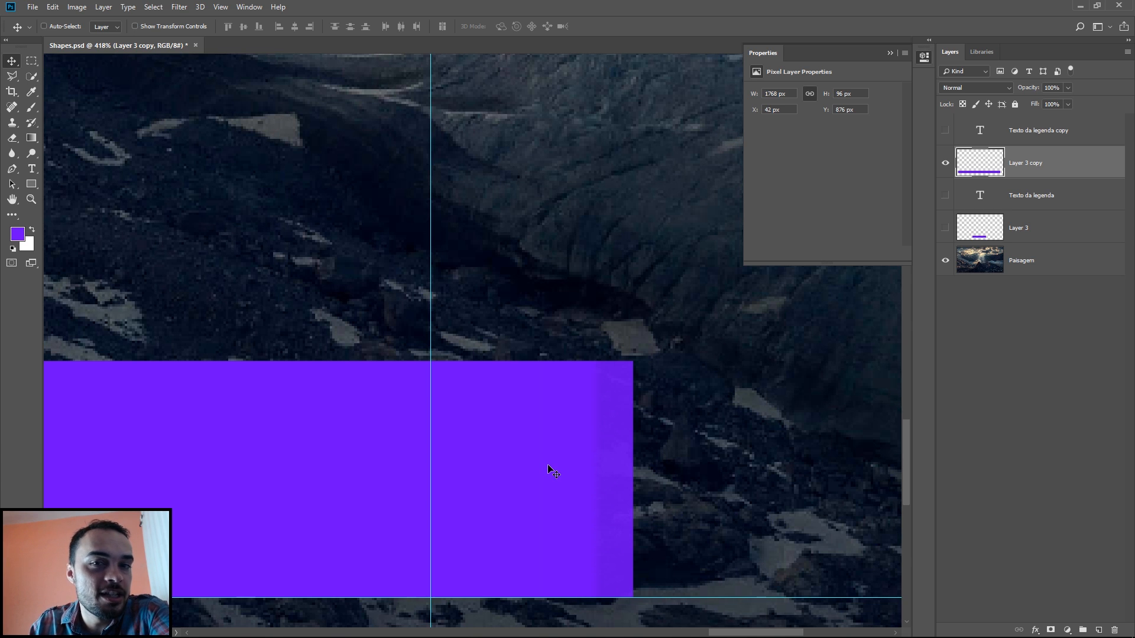
pyautogui.hotkey('ctrl', 't')
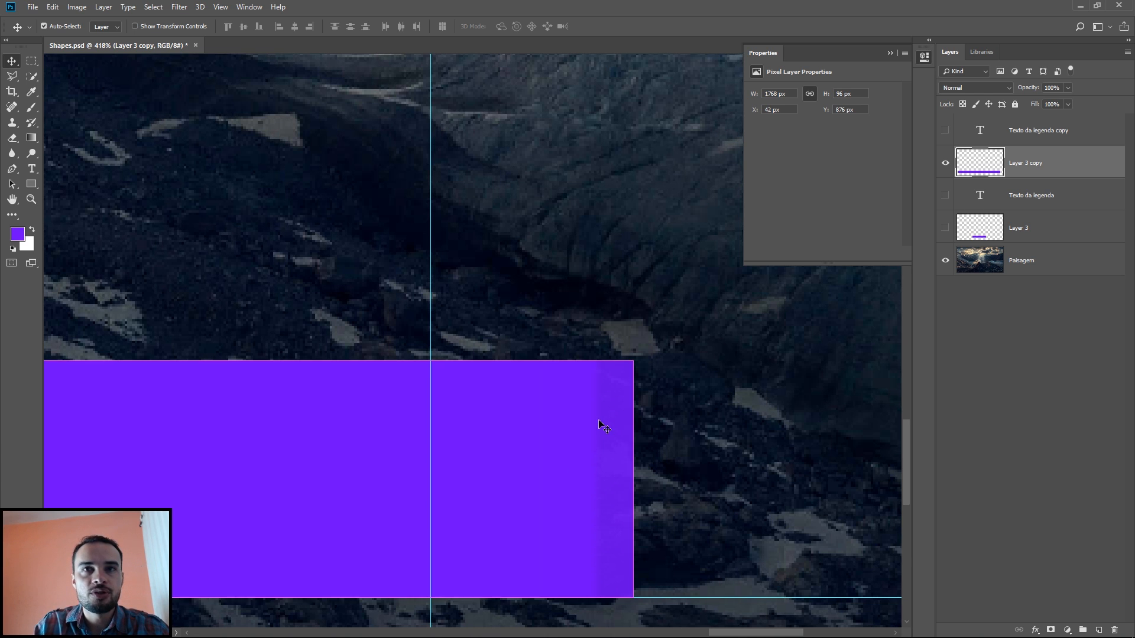
pyautogui.moveTo(632, 484); pyautogui.dragTo(526, 477)
pyautogui.scroll(3, 552, 482)
pyautogui.scroll(2, 541, 480)
pyautogui.scroll(-3, 526, 478)
pyautogui.scroll(1, 491, 451)
pyautogui.scroll(-1, 489, 406)
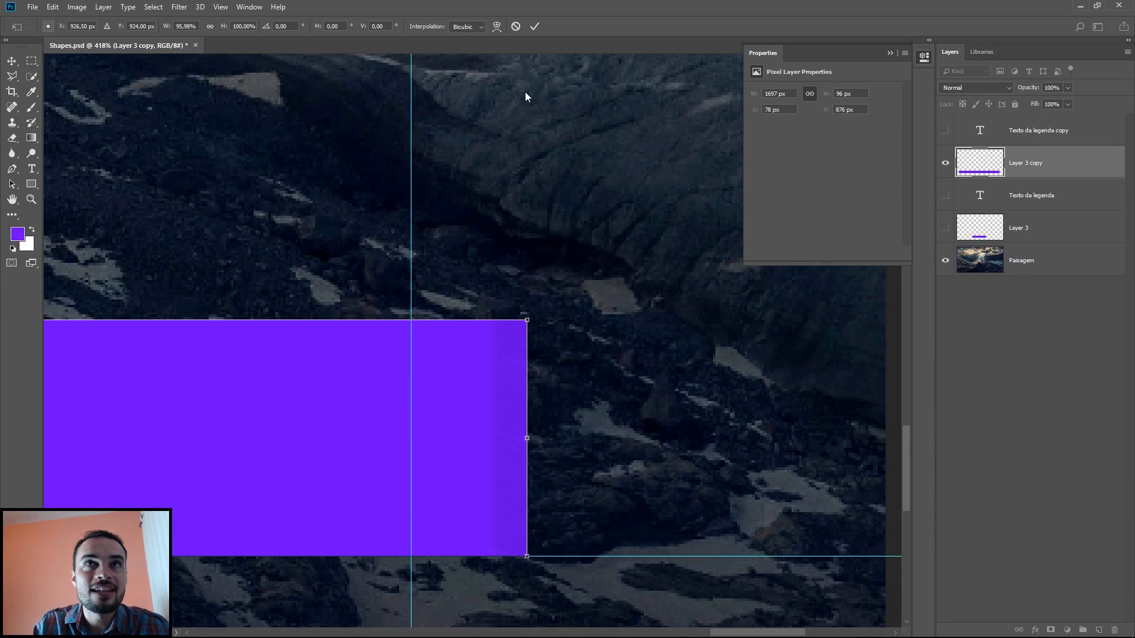
pyautogui.click(537, 25)
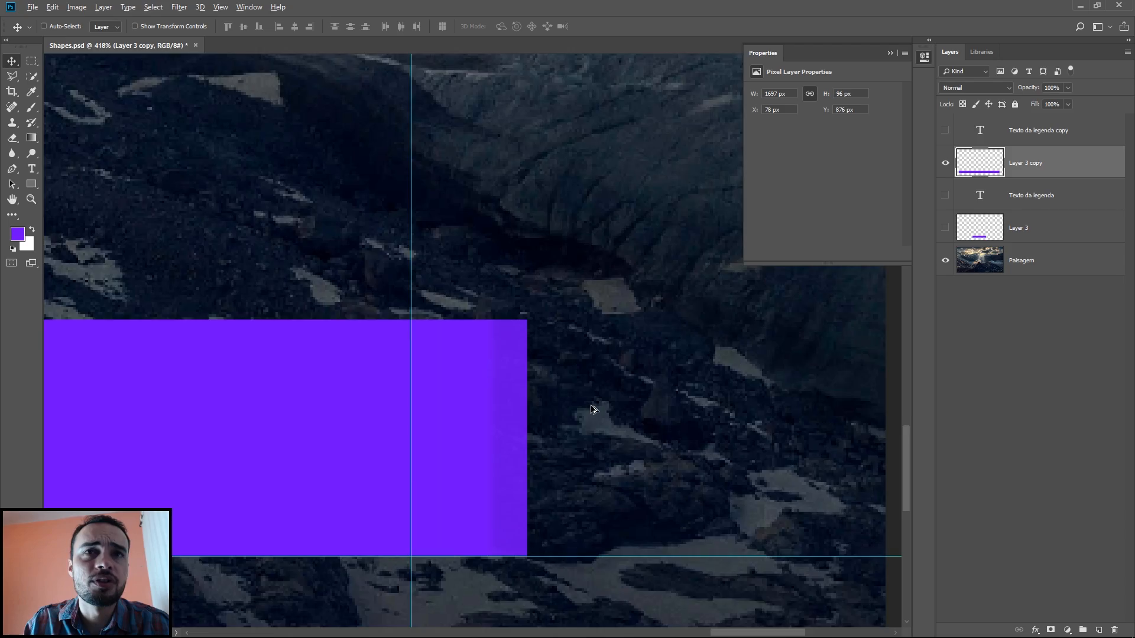
# Examine the right end of the stretched pixel box up close and in the whole image
pyautogui.hotkey('ctrl', '0')
pyautogui.scroll(6, 824, 515)
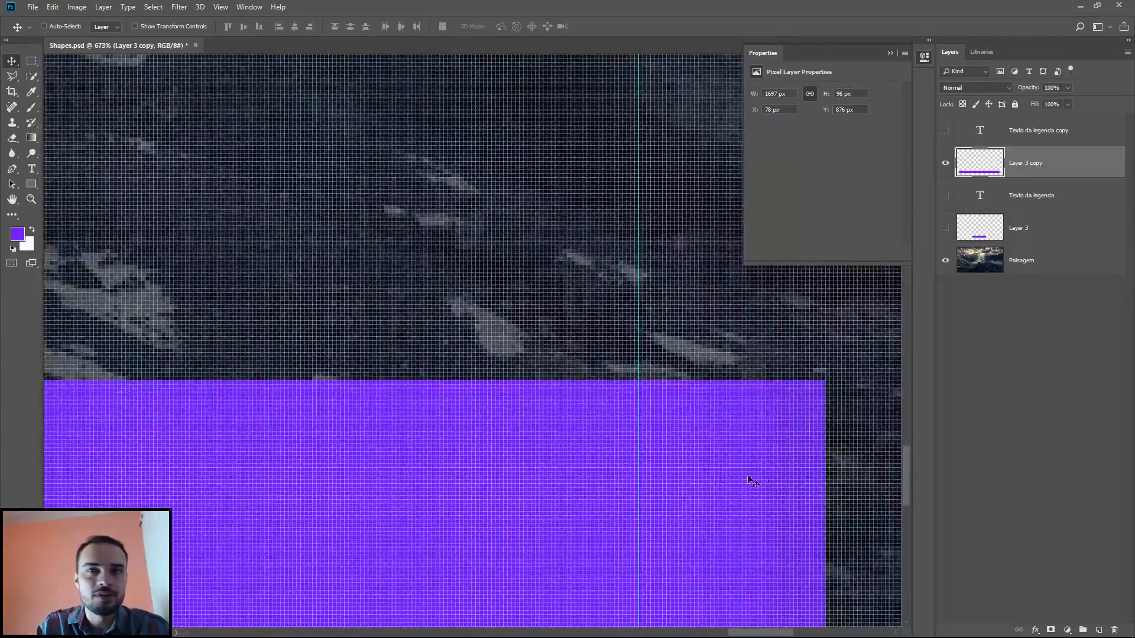
pyautogui.moveTo(626, 468); pyautogui.dragTo(418, 366)
pyautogui.scroll(-3, 603, 375)
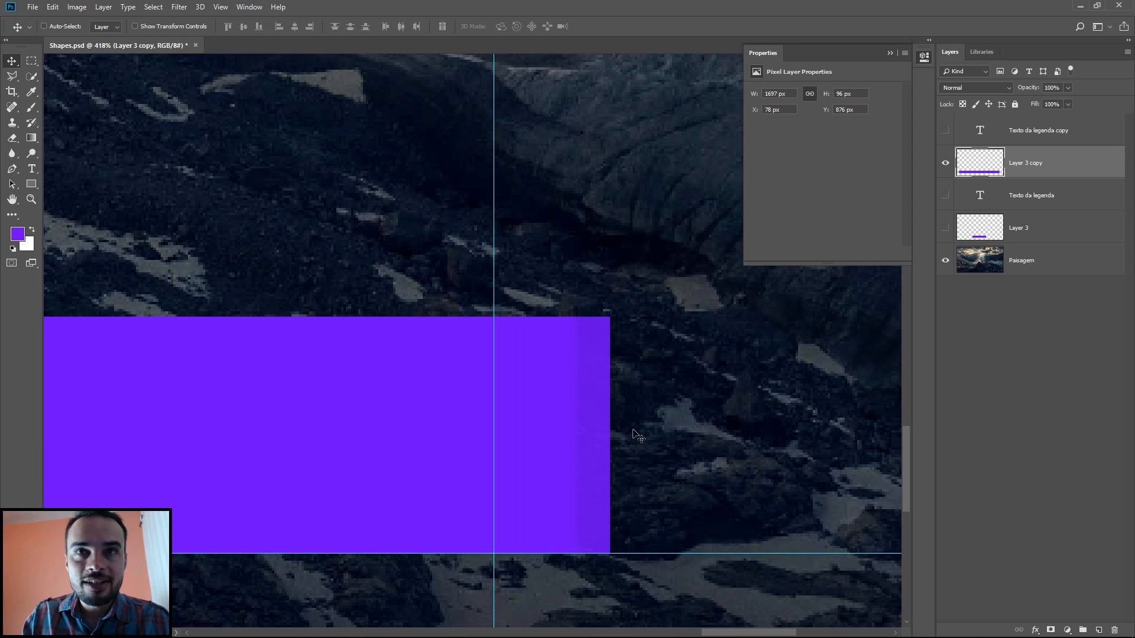
pyautogui.scroll(-5, 609, 438)
pyautogui.scroll(-4, 611, 440)
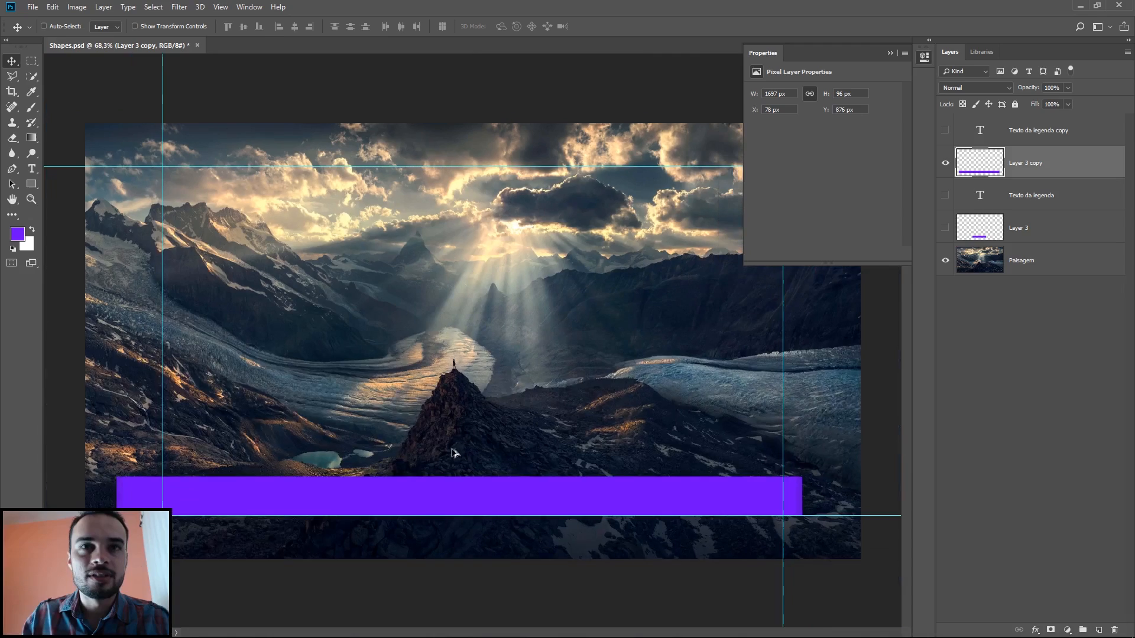
# Draw a long purple rectangle shape about 84 px high above the pixel box and delete the Layer 3 copy
pyautogui.click(33, 185)
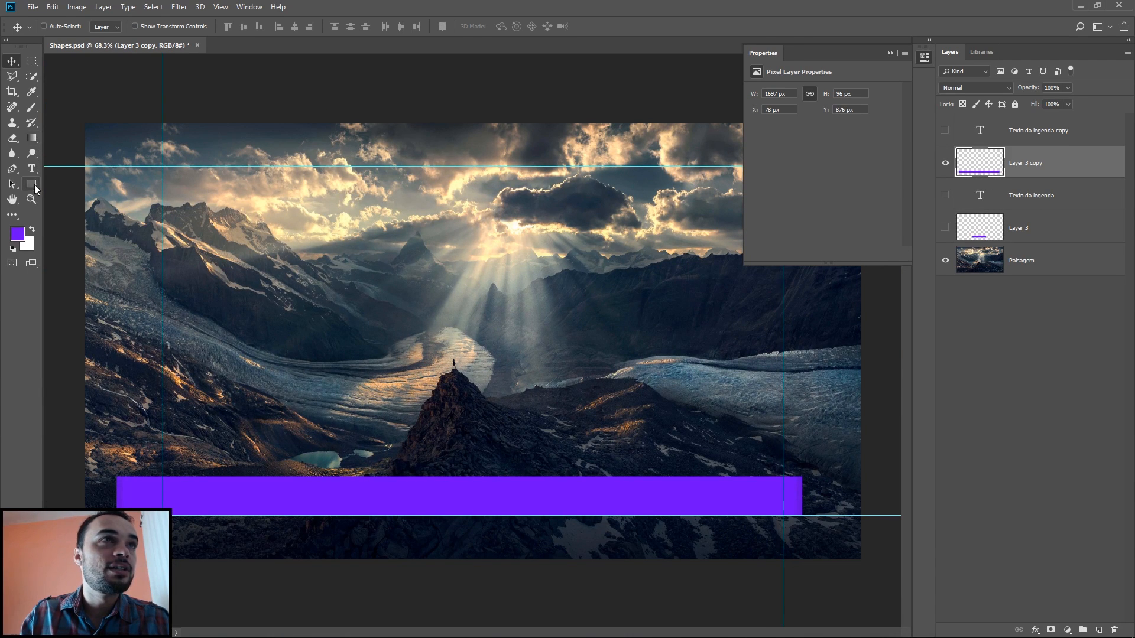
pyautogui.moveTo(126, 422); pyautogui.dragTo(800, 455)
pyautogui.moveTo(1075, 192); pyautogui.dragTo(1114, 630)
# Widen the rectangle shape symmetrically to 1811 px and move it straight down onto the lower horizontal guide
pyautogui.hotkey('ctrl', 't')
pyautogui.moveTo(805, 438); pyautogui.dragTo(830, 439)
pyautogui.press('Return')
pyautogui.press('v')
pyautogui.moveTo(609, 430); pyautogui.dragTo(608, 488)
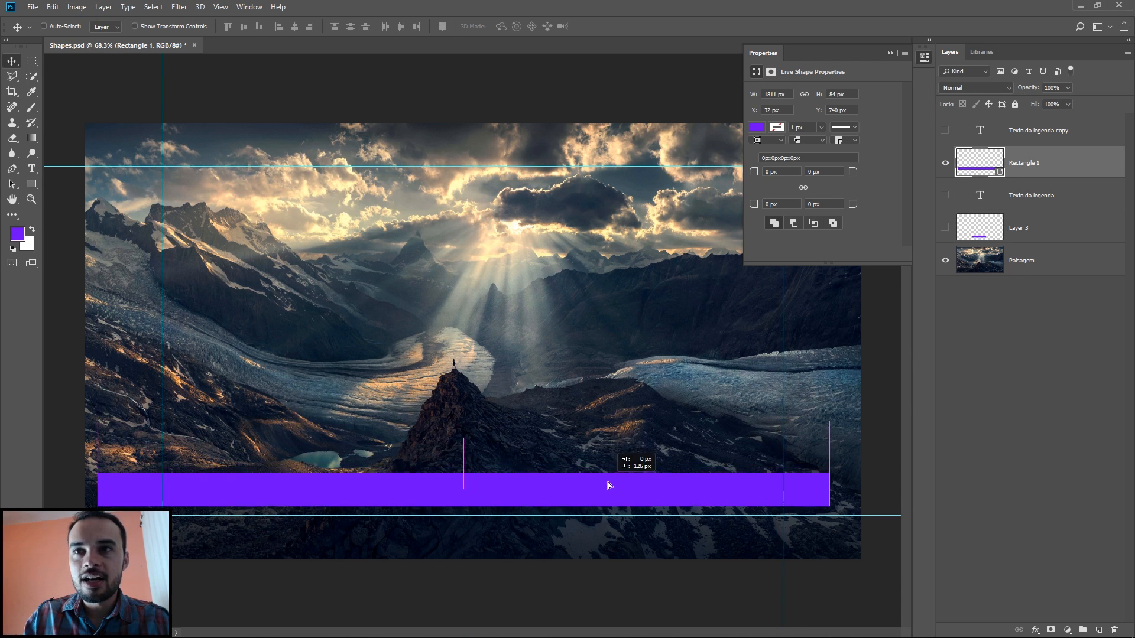
# Examine the right edge of the widened rectangle shape at pixel level
pyautogui.scroll(5, 760, 512)
pyautogui.moveTo(760, 512); pyautogui.dragTo(405, 398)
pyautogui.scroll(3, 548, 385)
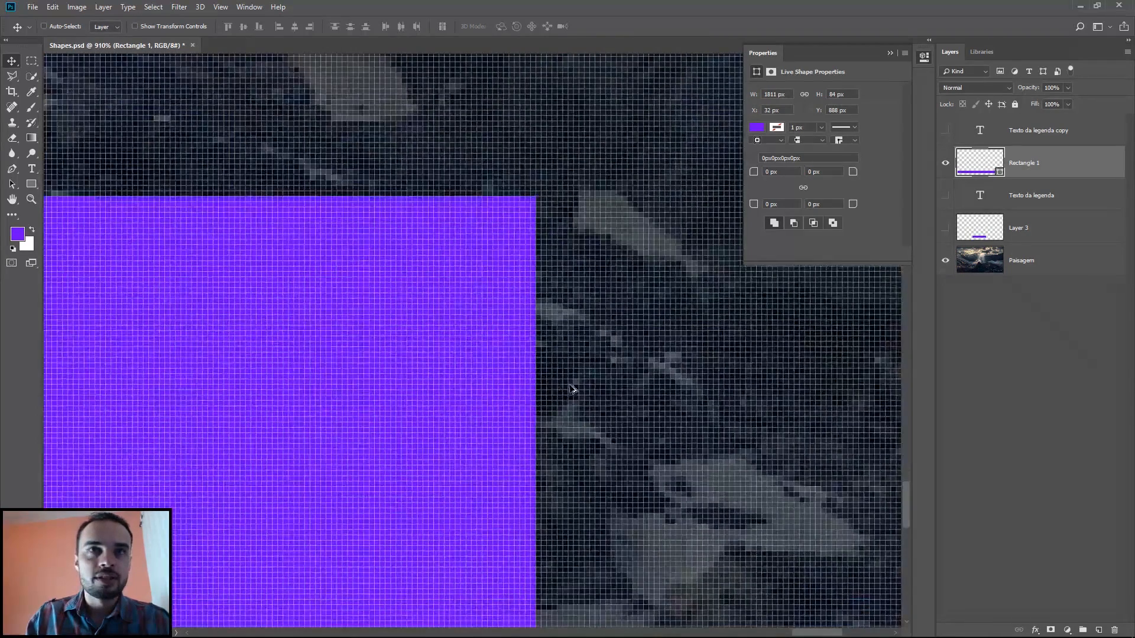
pyautogui.scroll(-2, 565, 400)
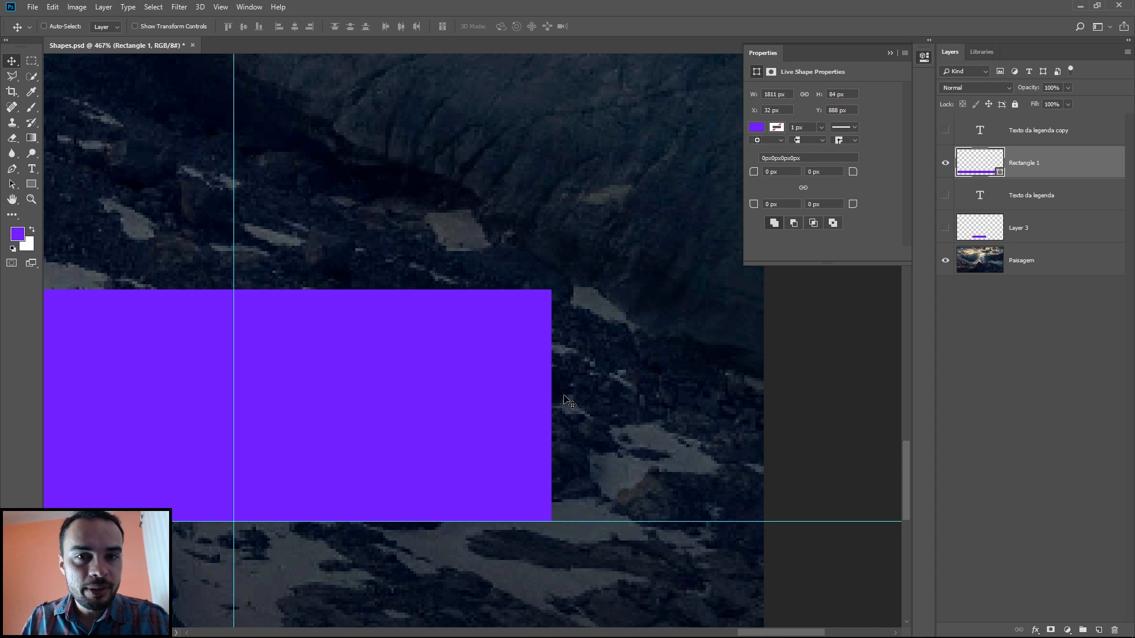
pyautogui.scroll(-10, 565, 402)
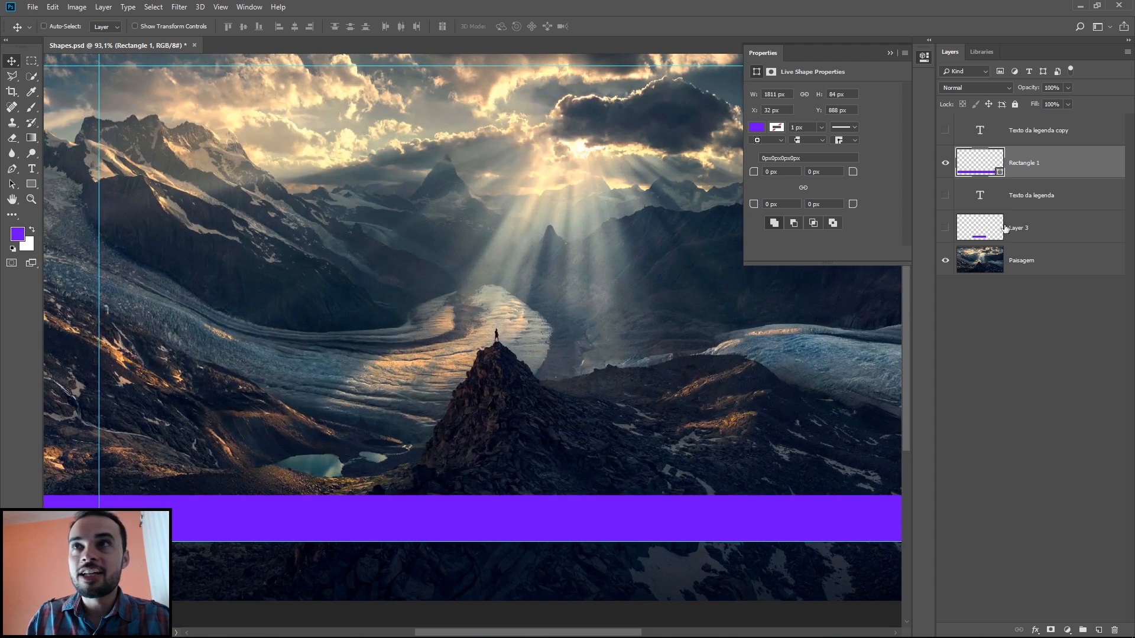
# Show the caption text copy over the rectangle and make the original hidden text layer active
pyautogui.click(1042, 198)
pyautogui.click(945, 130)
pyautogui.scroll(-3, 520, 499)
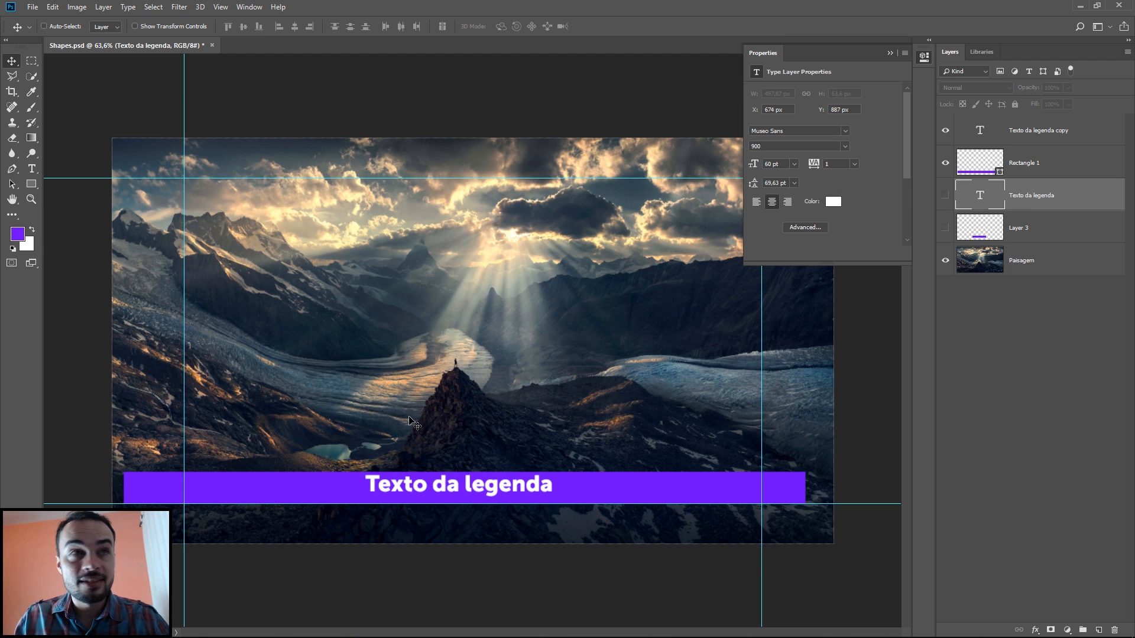
# Activate the Custom Shape tool, enlarge its shape picker and load the complete All shape set
pyautogui.click(31, 184)
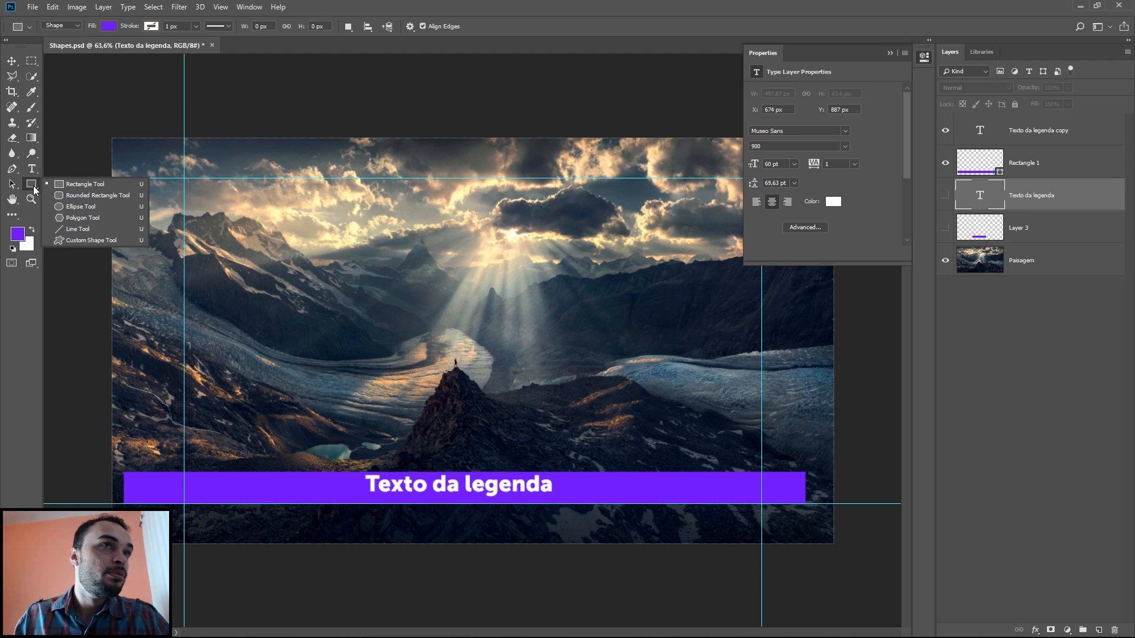
pyautogui.click(85, 240)
pyautogui.click(463, 26)
pyautogui.moveTo(535, 126); pyautogui.dragTo(714, 349)
pyautogui.click(702, 49)
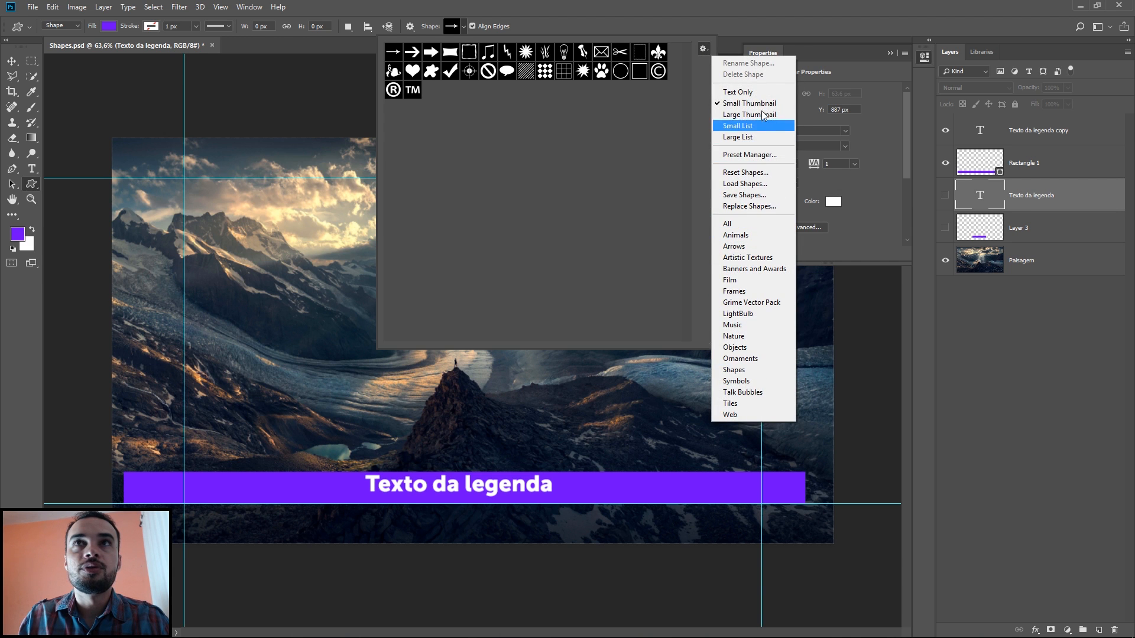
pyautogui.click(727, 223)
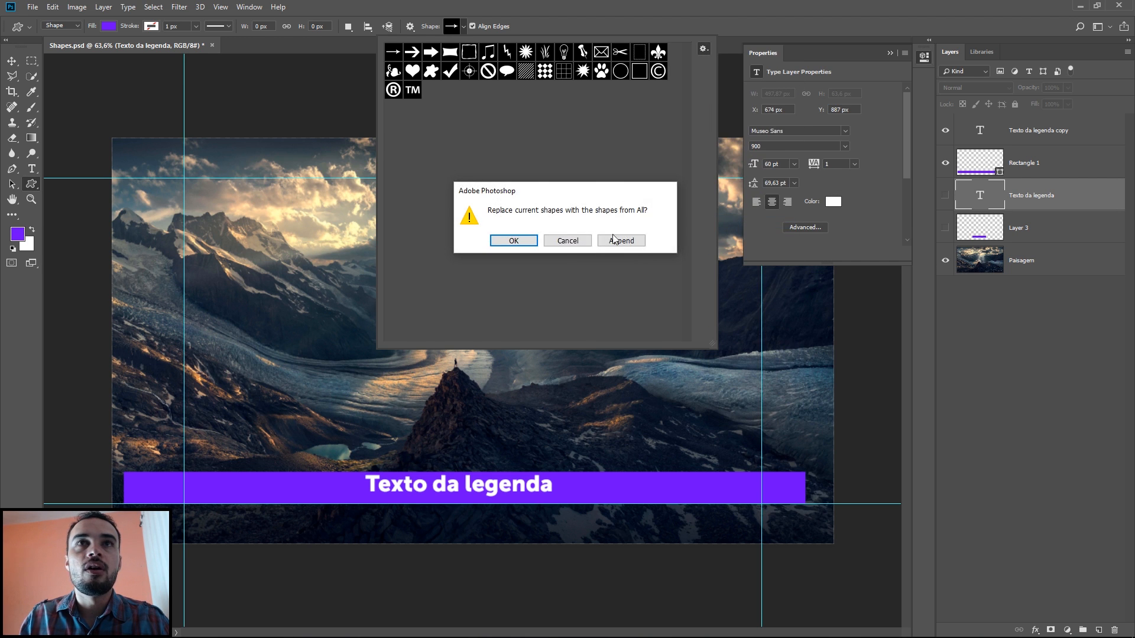
pyautogui.click(567, 240)
pyautogui.moveTo(686, 160); pyautogui.dragTo(412, 89)
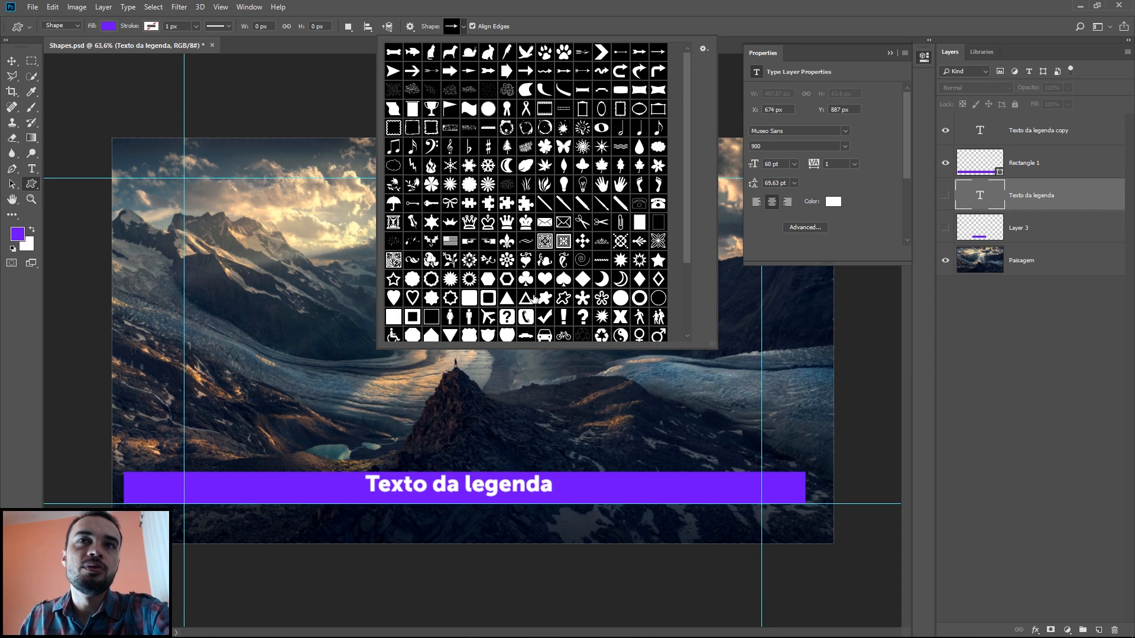
pyautogui.moveTo(688, 141); pyautogui.dragTo(682, 76)
# Draw a right-pointing custom arrow about 323 px wide and 213 px high over the mountains left of the peak
pyautogui.click(526, 70)
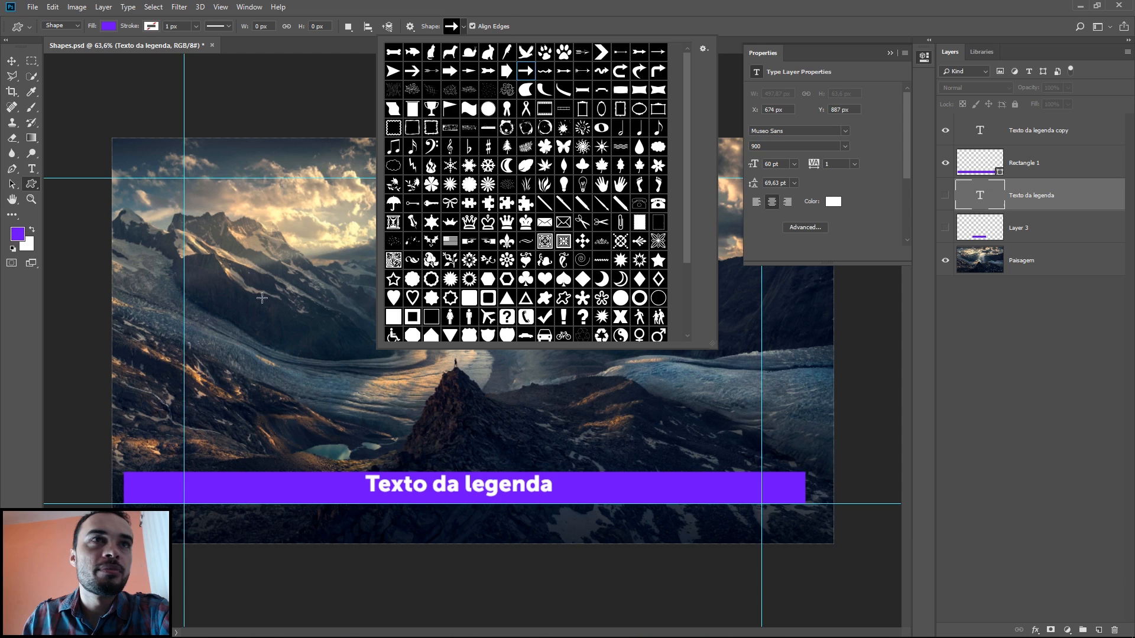
pyautogui.click(141, 326)
pyautogui.moveTo(161, 314)
pyautogui.mouseDown()
pyautogui.moveTo(278, 378)
pyautogui.moveTo(283, 393)
pyautogui.moveTo(291, 331)
pyautogui.mouseUp()
pyautogui.click(12, 61)
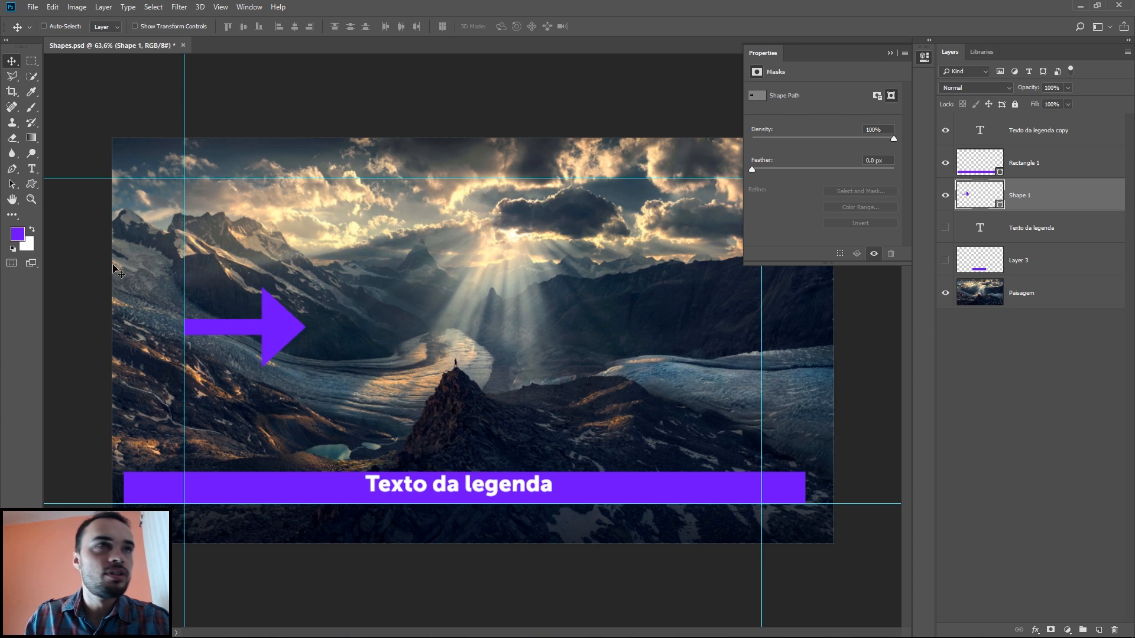
# Reduce the arrow's height to about 106 px and move it slightly right and up
pyautogui.click(12, 184)
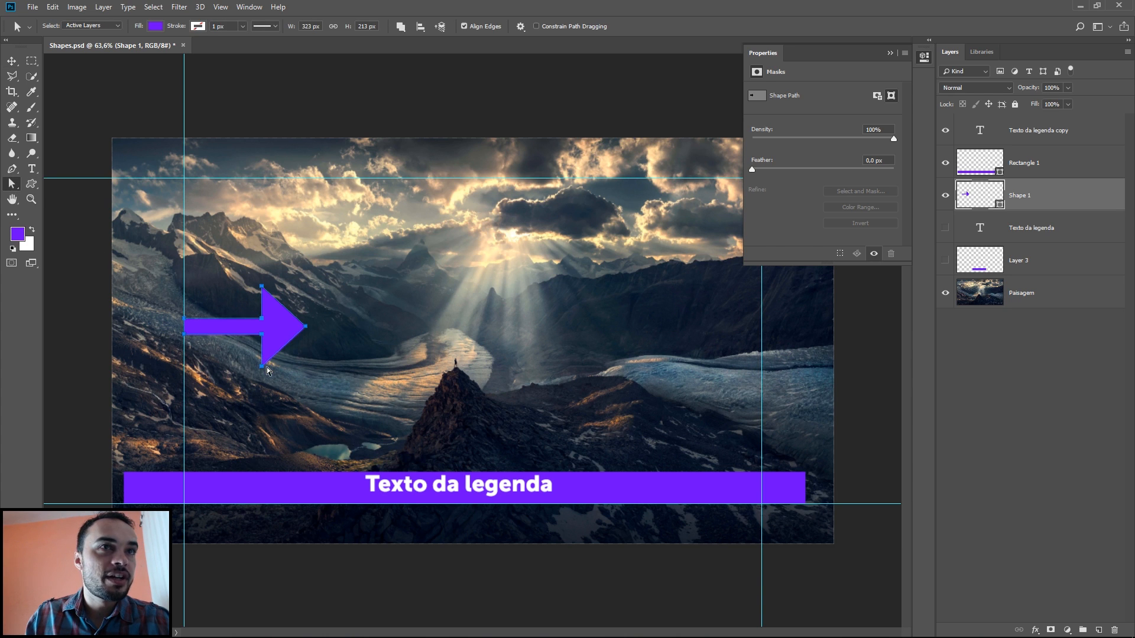
pyautogui.moveTo(262, 368); pyautogui.dragTo(264, 339)
pyautogui.moveTo(261, 278); pyautogui.dragTo(315, 325)
pyautogui.press('v')
# Draw a custom heart shape on the right side of the landscape and move it left beside the sun rays
pyautogui.click(32, 184)
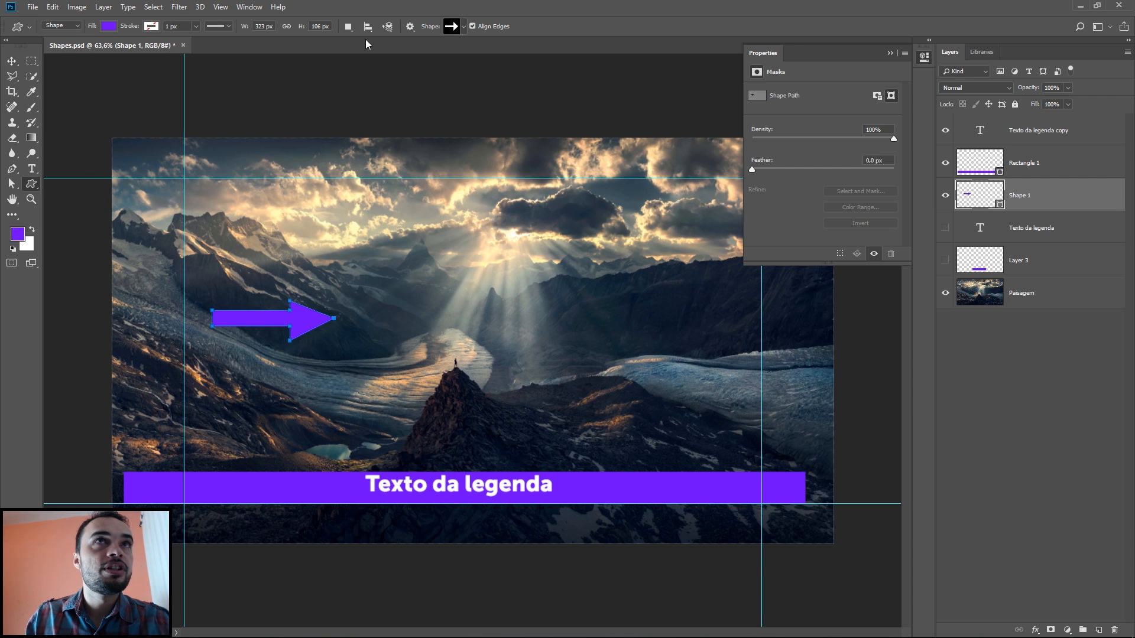
pyautogui.click(458, 28)
pyautogui.scroll(-5, 511, 276)
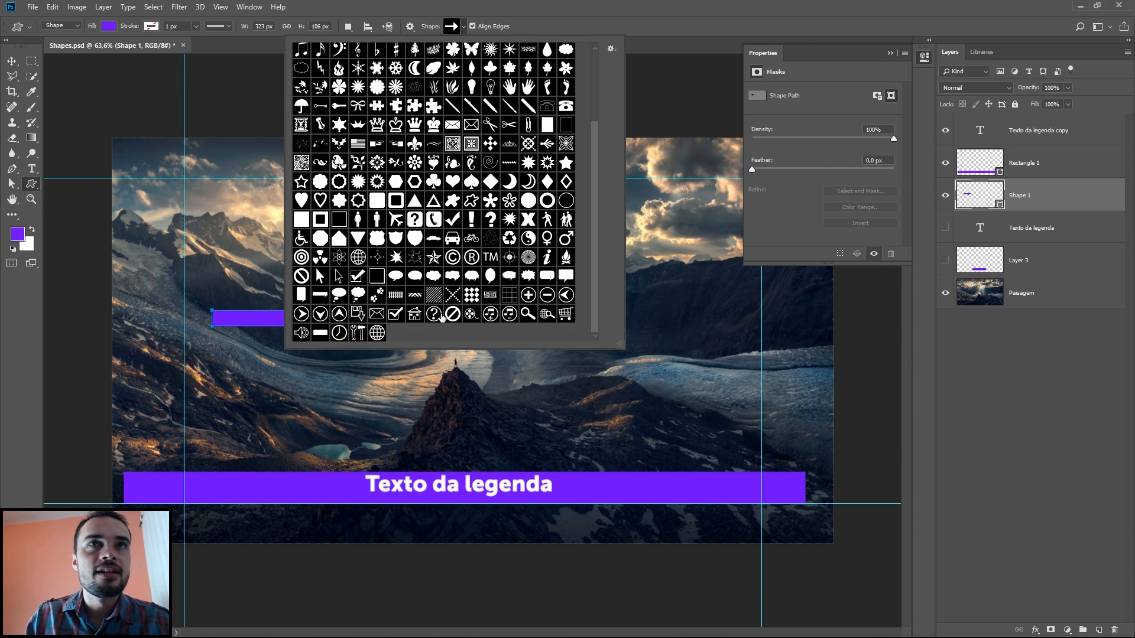
pyautogui.click(454, 183)
pyautogui.moveTo(686, 278); pyautogui.dragTo(763, 343)
pyautogui.click(12, 61)
pyautogui.moveTo(721, 310); pyautogui.dragTo(550, 310)
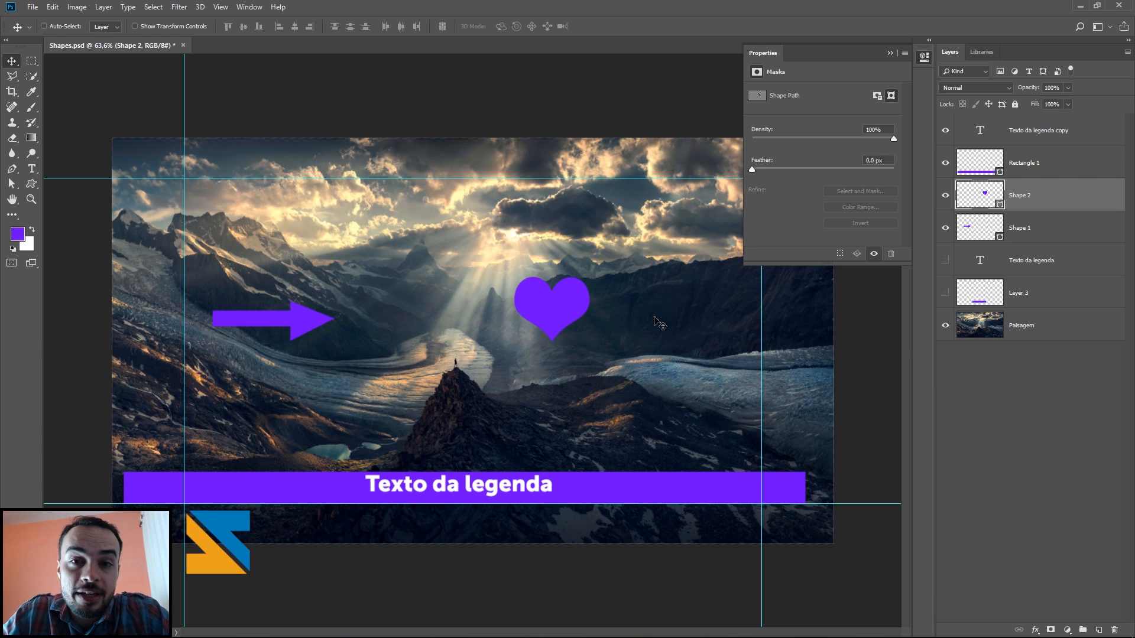